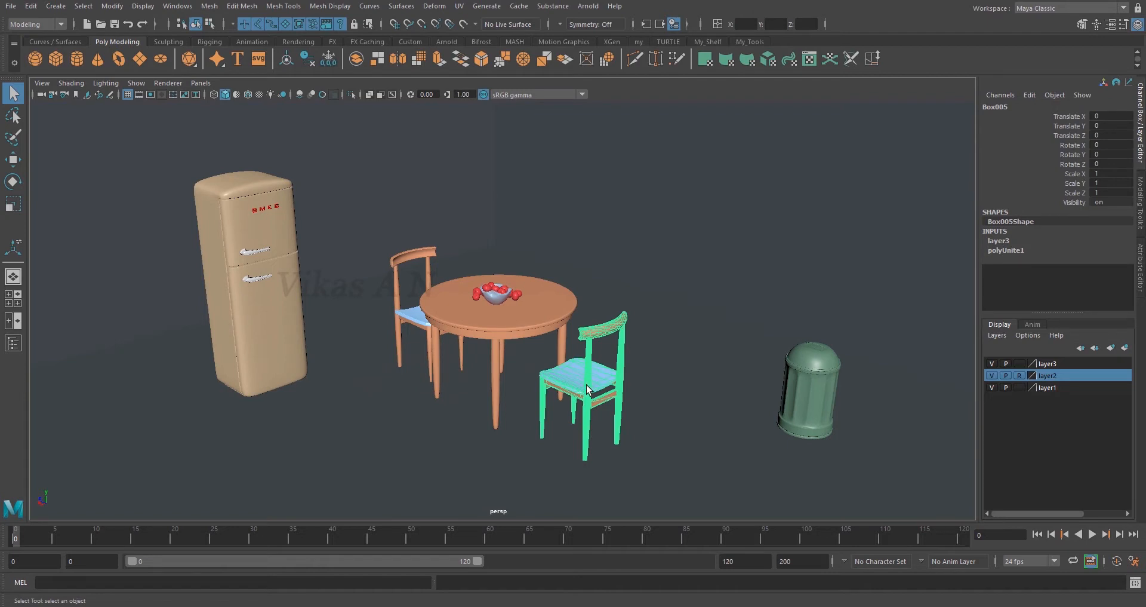
Step: Resize the Rotate manipulator on the front chair, return to the Select tool and deselect the chair
left_click(12, 182)
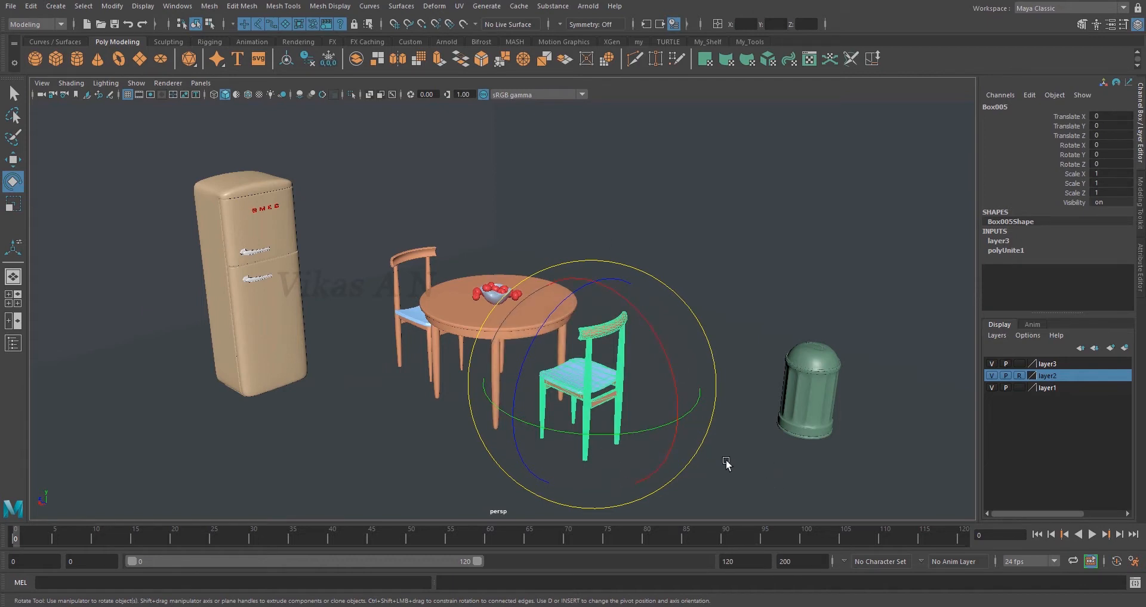
key("plus")
key("minus")
key("minus")
key("plus")
right_click_drag(755, 439, 767, 480, "alt")
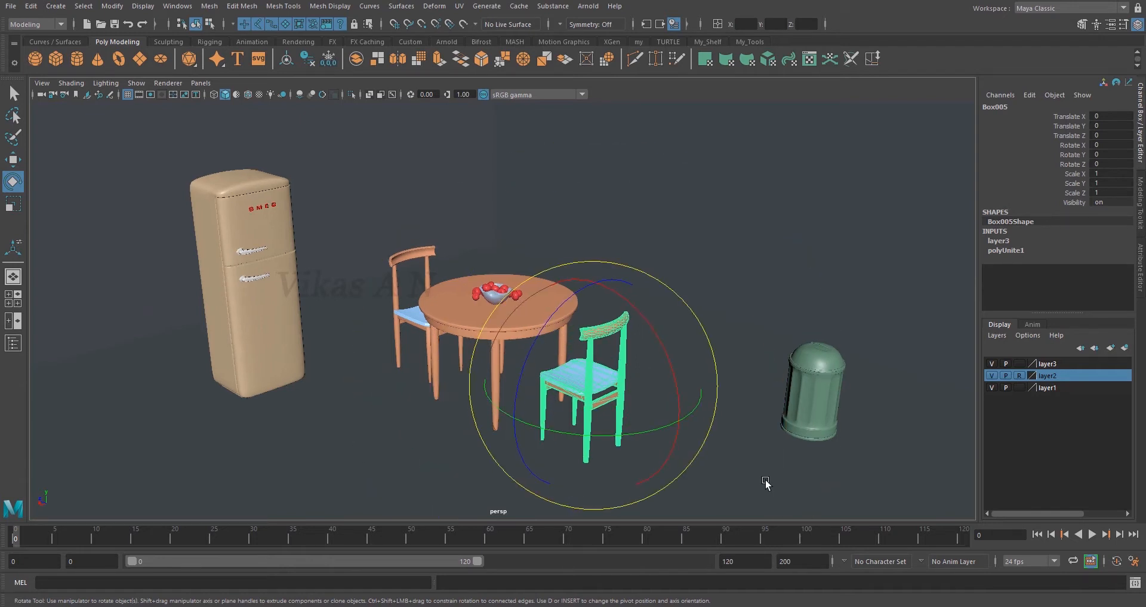
key("q")
left_click(712, 470)
right_click_drag(658, 473, 661, 482, "alt")
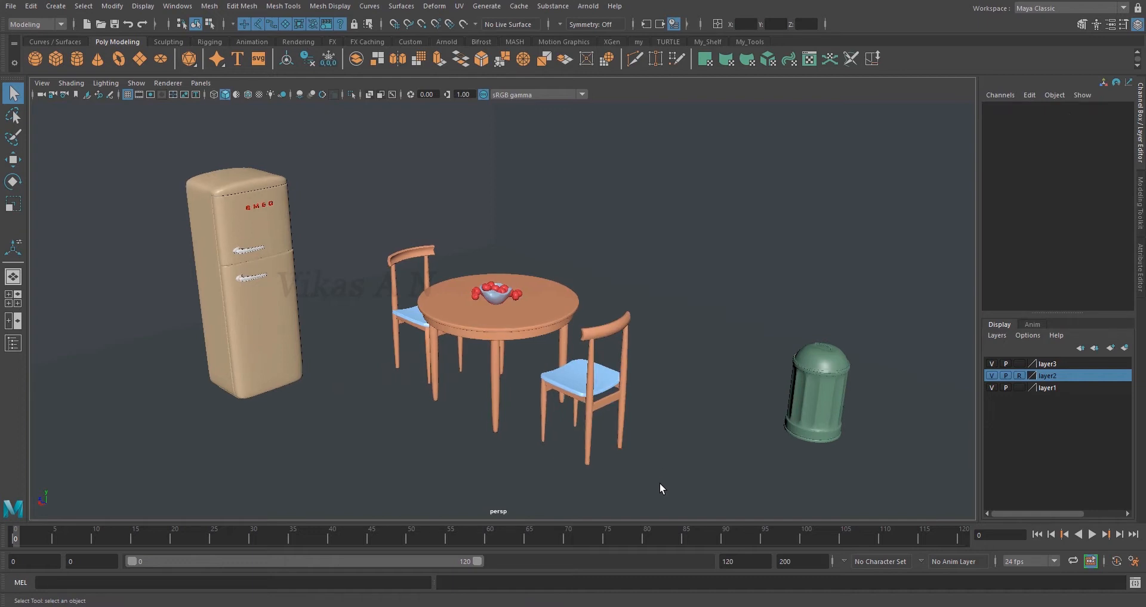
Step: Select the front chair, rotate it about its X axis to about 344 degrees, and undo the rotation
left_click(591, 391)
key("e")
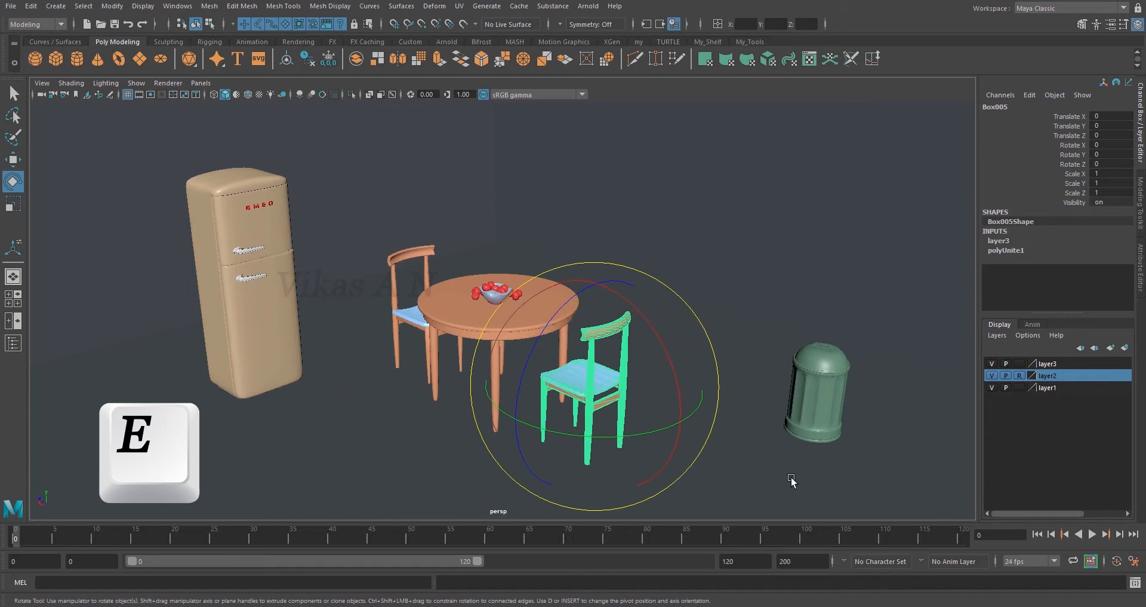
middle_click_drag(792, 481, 787, 473, "alt")
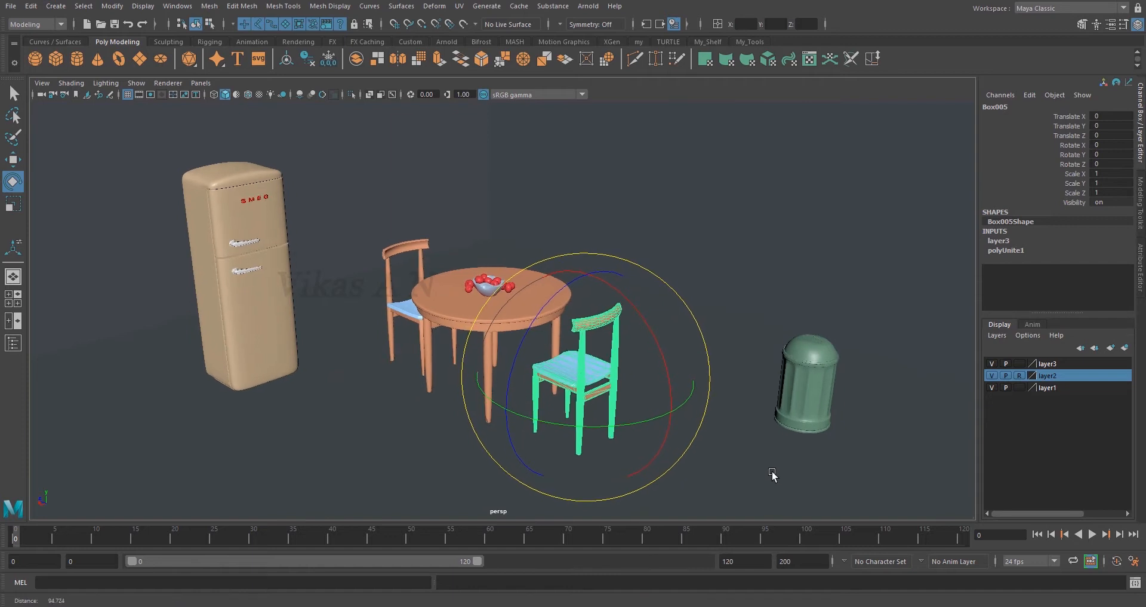
middle_click_drag(775, 476, 749, 472, "alt")
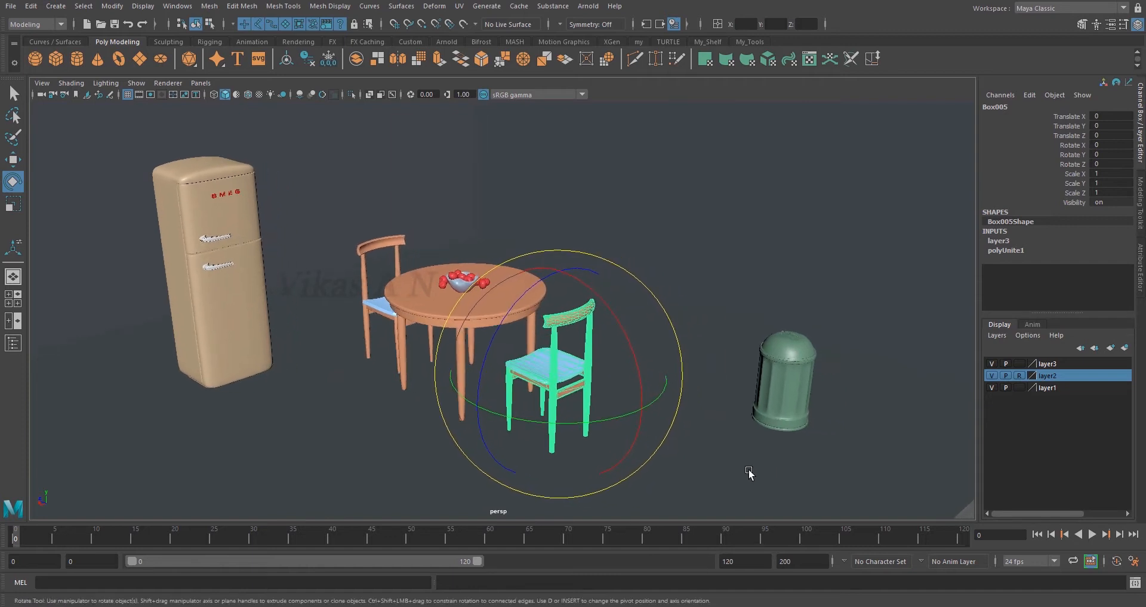
middle_click_drag(748, 463, 753, 463, "alt")
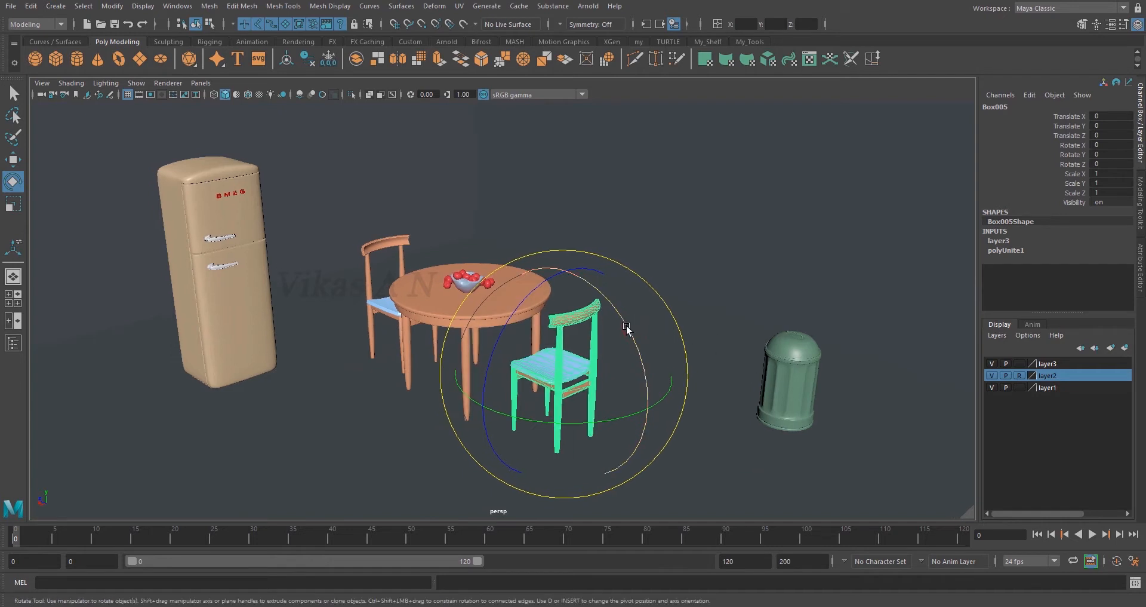
middle_click_drag(703, 363, 707, 362, "alt")
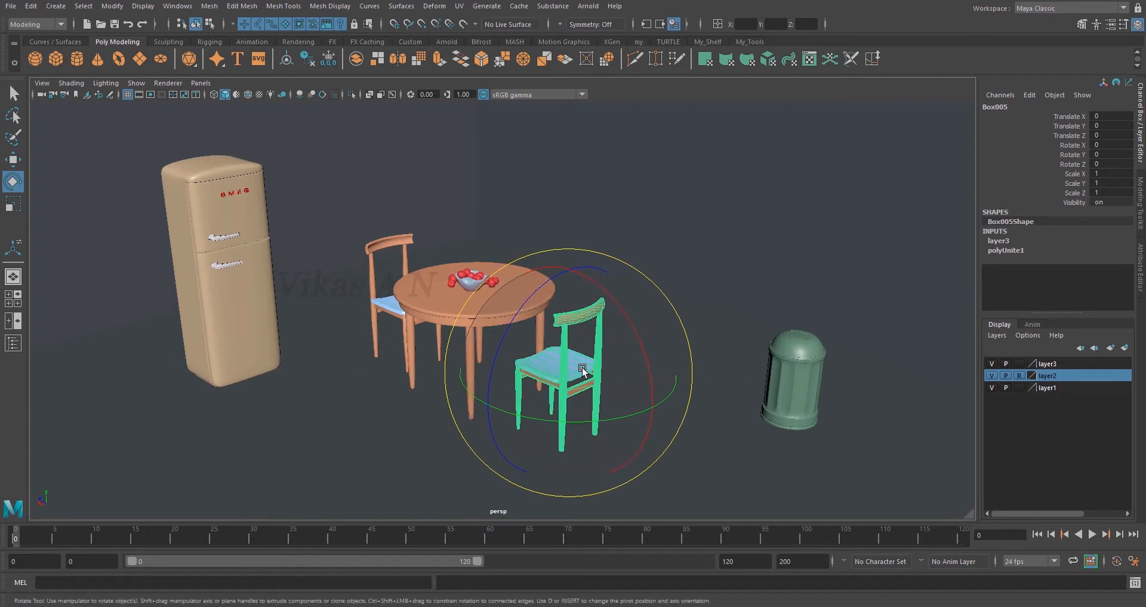
left_click_drag(629, 322, 744, 365)
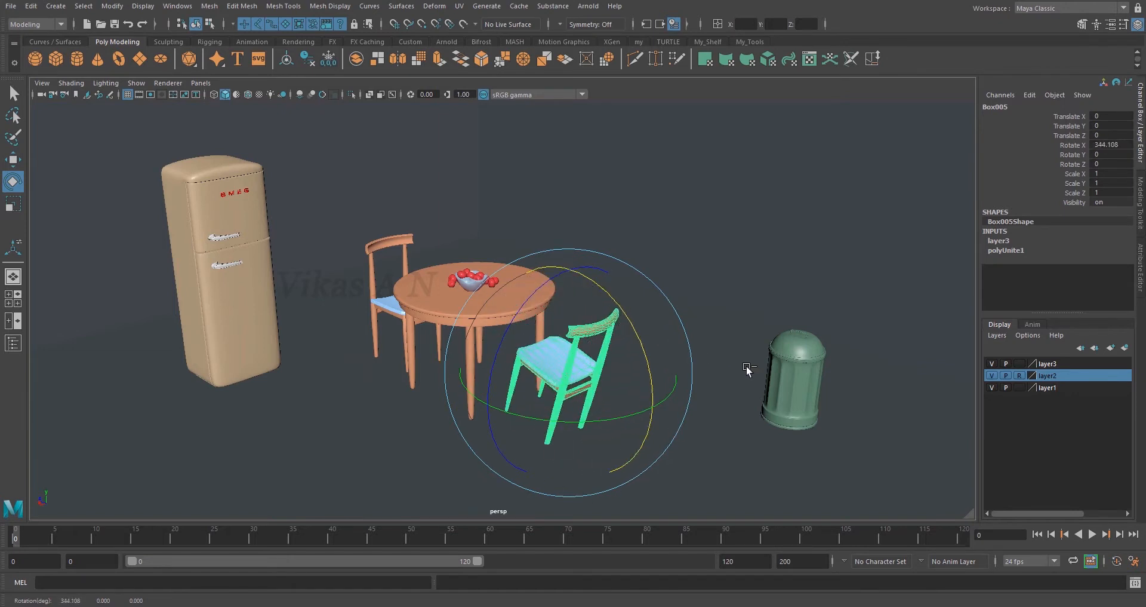
key("ctrl+z")
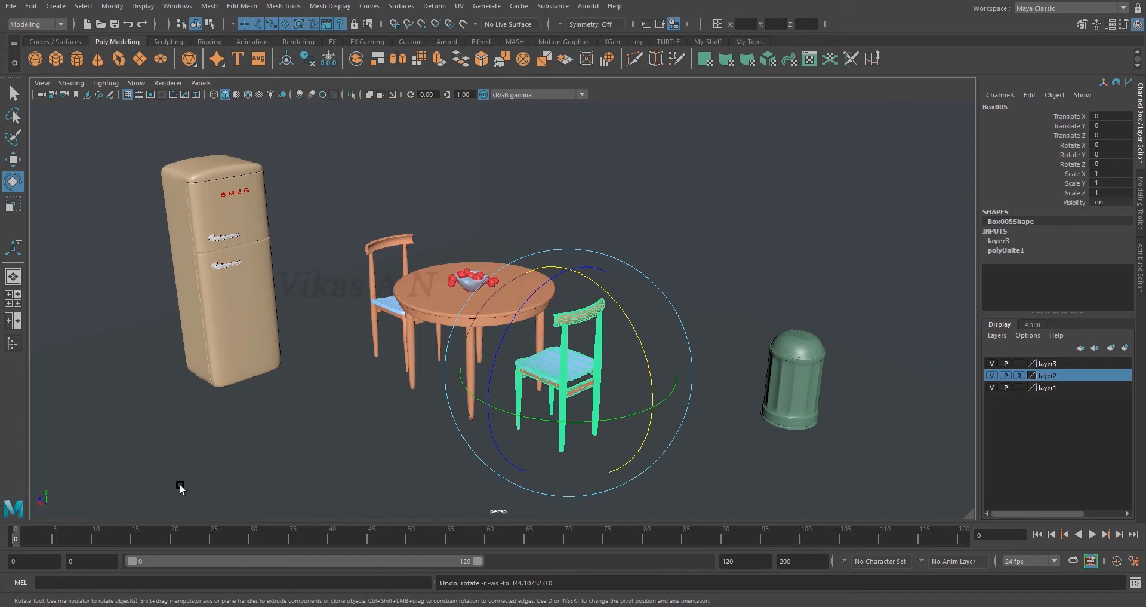
Step: Try rotating the chair to about 346 degrees on X and about 301 degrees on Z, undoing each rotation
scroll(239, 437, "down", 3)
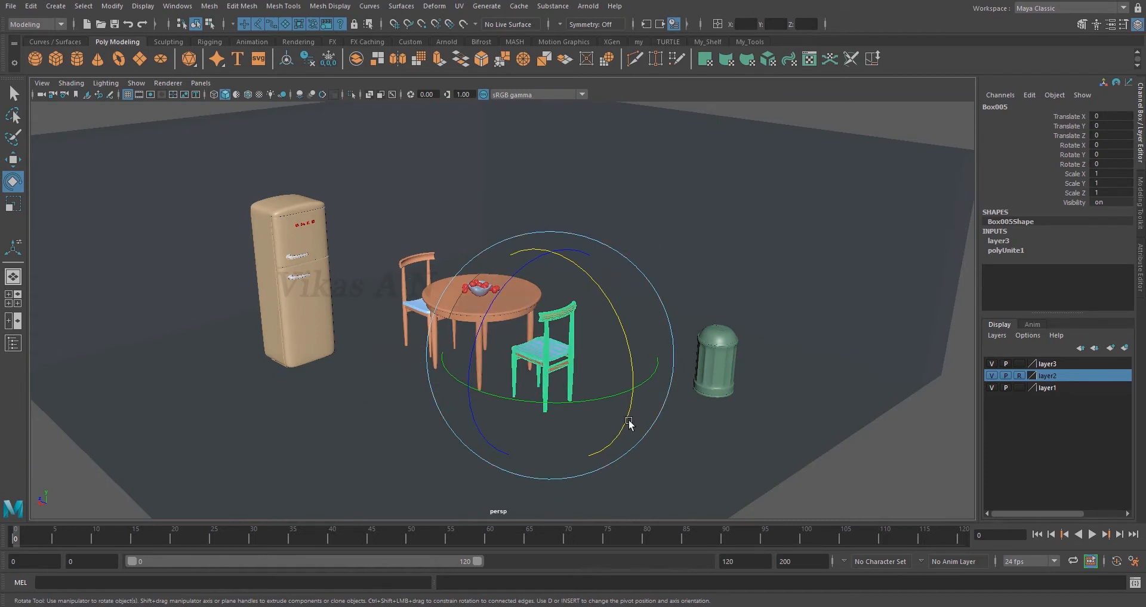
scroll(776, 470, "up", 3)
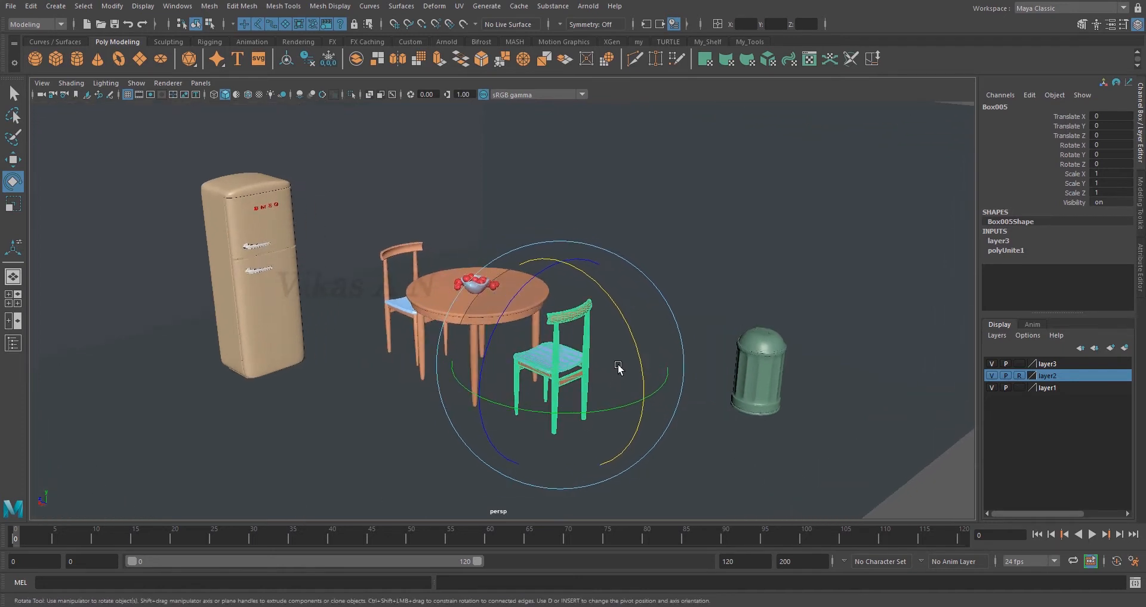
left_click_drag(643, 368, 695, 342)
key("ctrl+z")
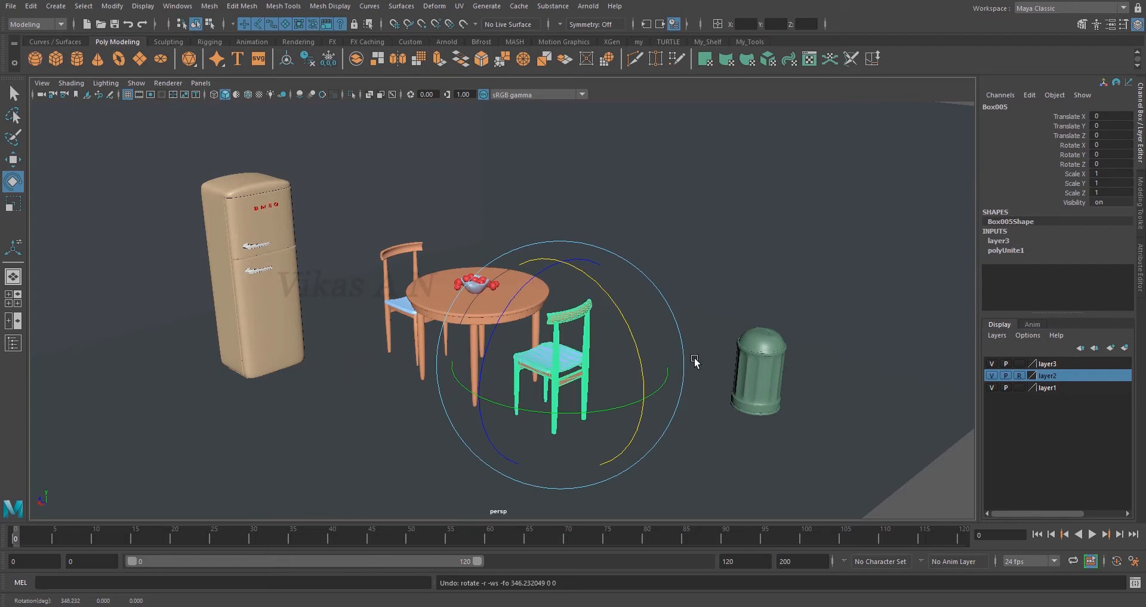
left_click_drag(492, 344, 465, 438)
key("ctrl+z")
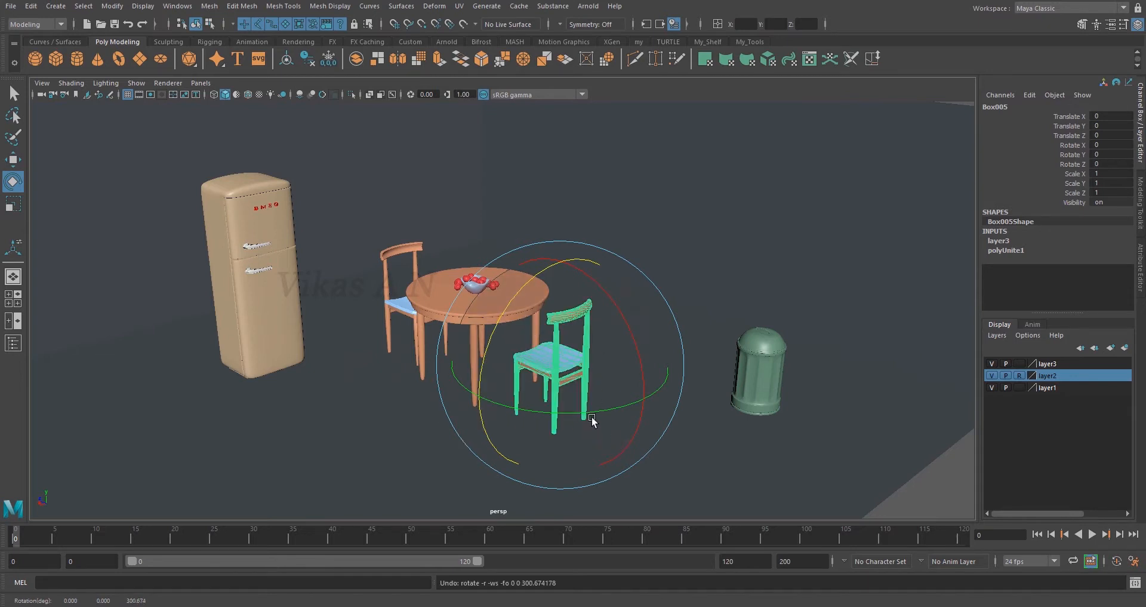
Step: Try rotating the chair about its vertical Y axis to about 291 degrees and once more freehand, undoing both rotations
left_click_drag(532, 416, 405, 351)
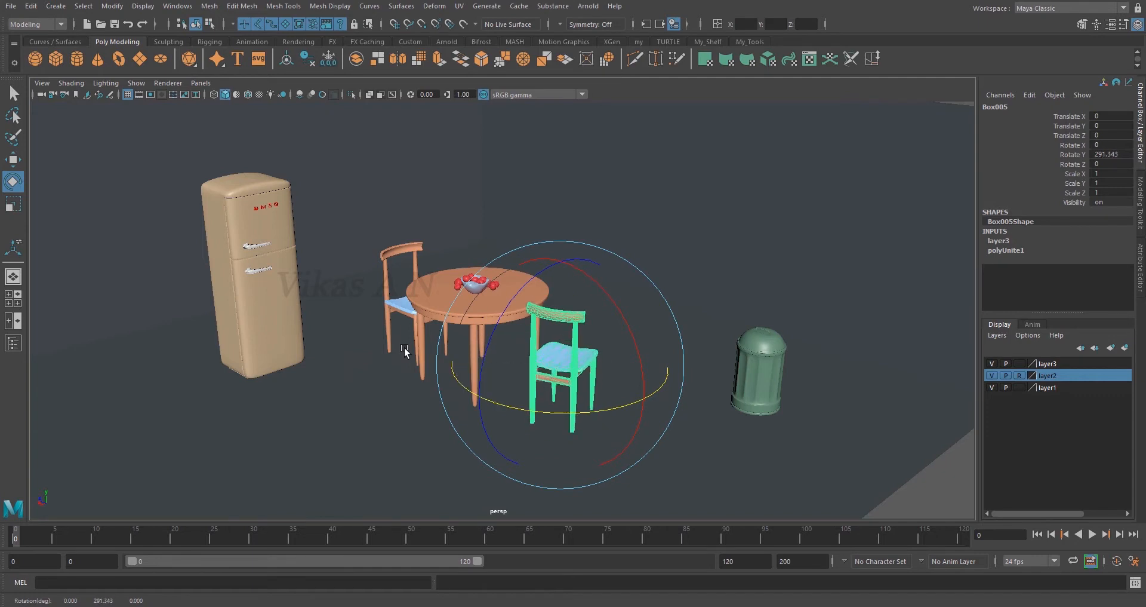
key("ctrl+z")
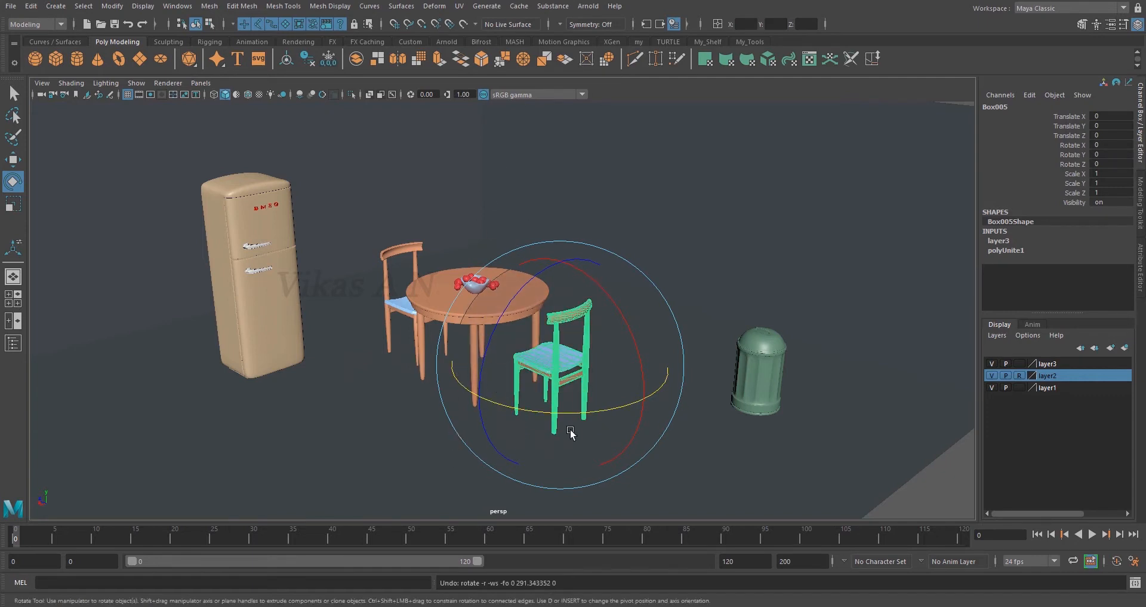
left_click_drag(571, 430, 405, 412)
key("ctrl+z")
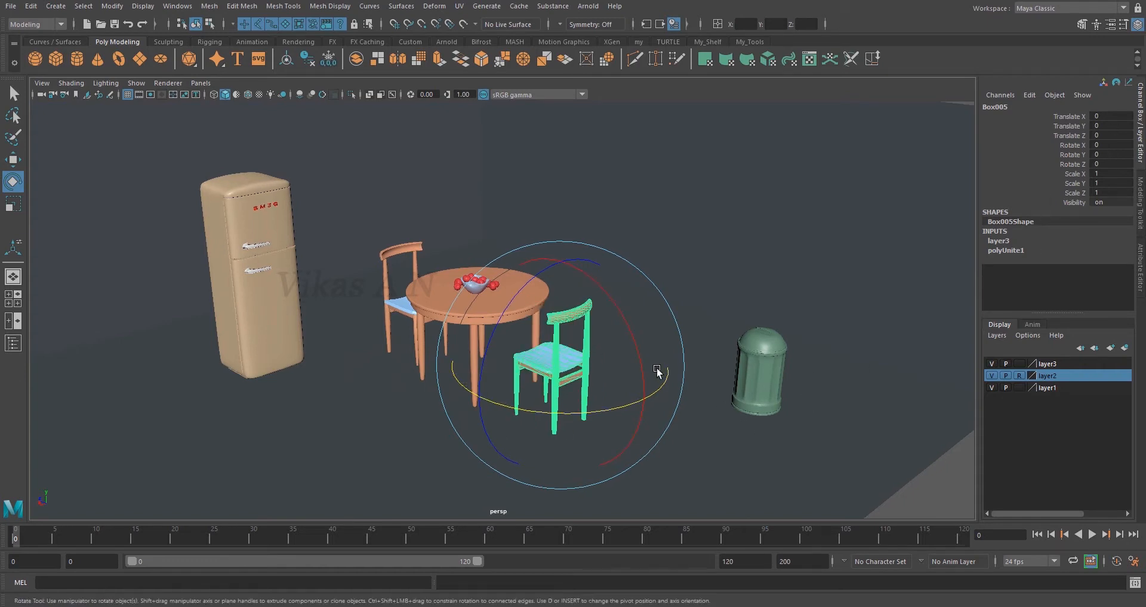
Step: Try tilting the chair about 30 degrees on X and rotating it around Z, undoing each rotation
left_click_drag(641, 363, 618, 308)
key("ctrl+z")
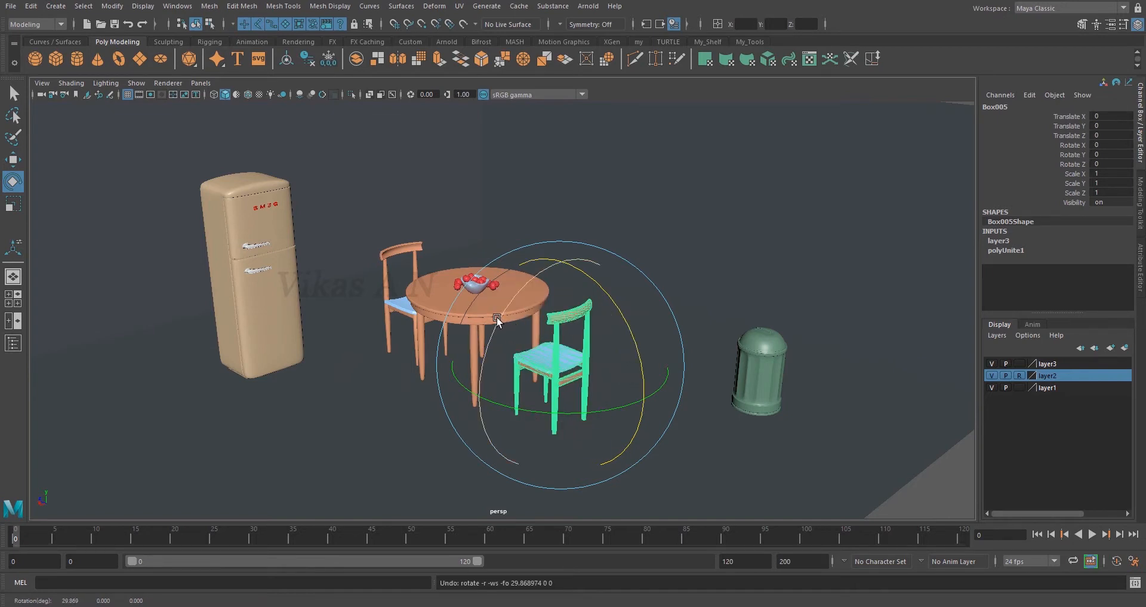
left_click_drag(497, 316, 481, 367)
key("ctrl+z")
scroll(711, 456, "up", 1)
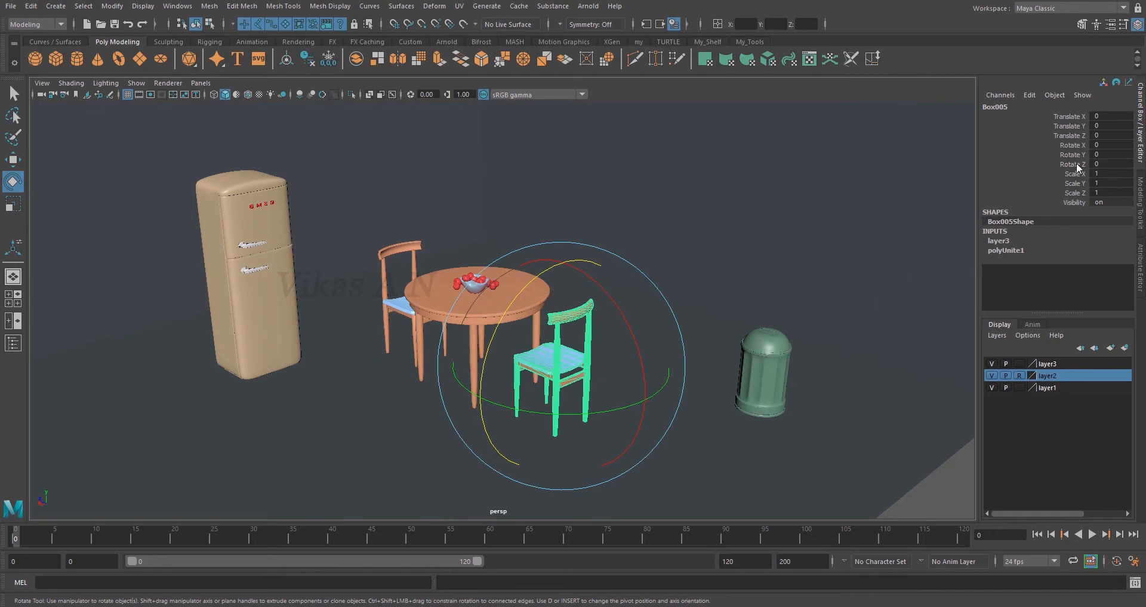
Step: Set the chair's Rotate Y value to 45, inspect it from another angle, and undo the change
left_click_drag(770, 421, 775, 430, "alt")
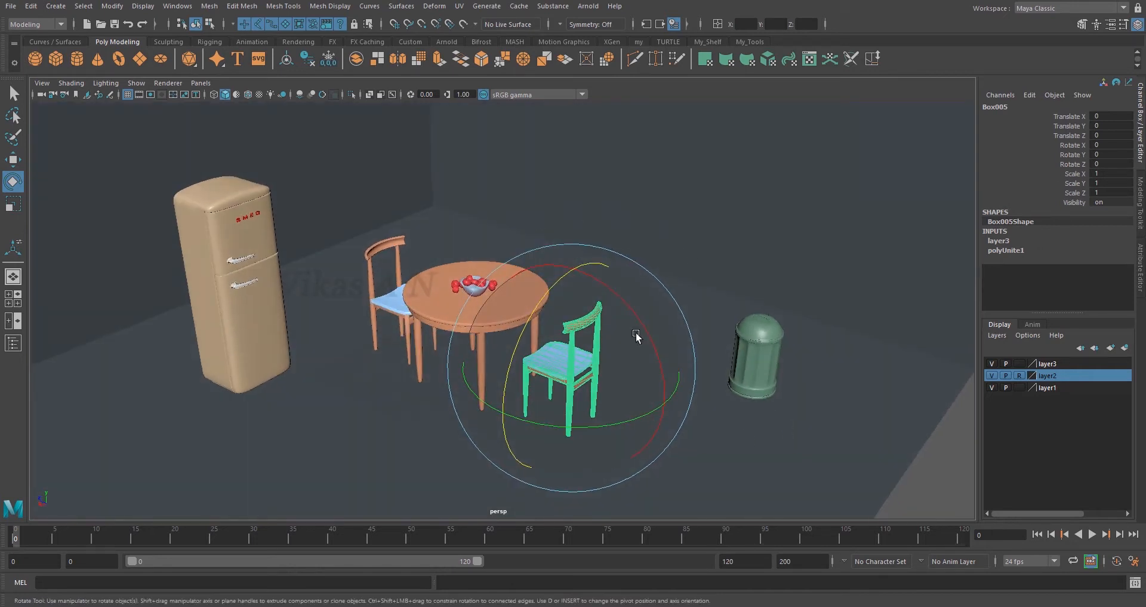
double_click(1111, 154)
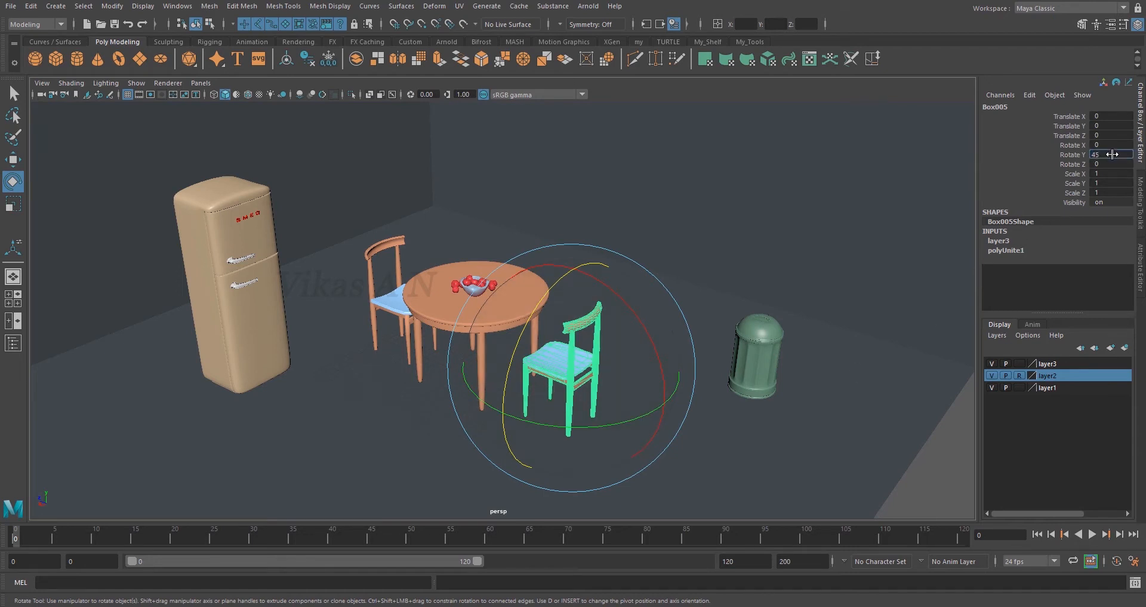
type("45")
key("Return")
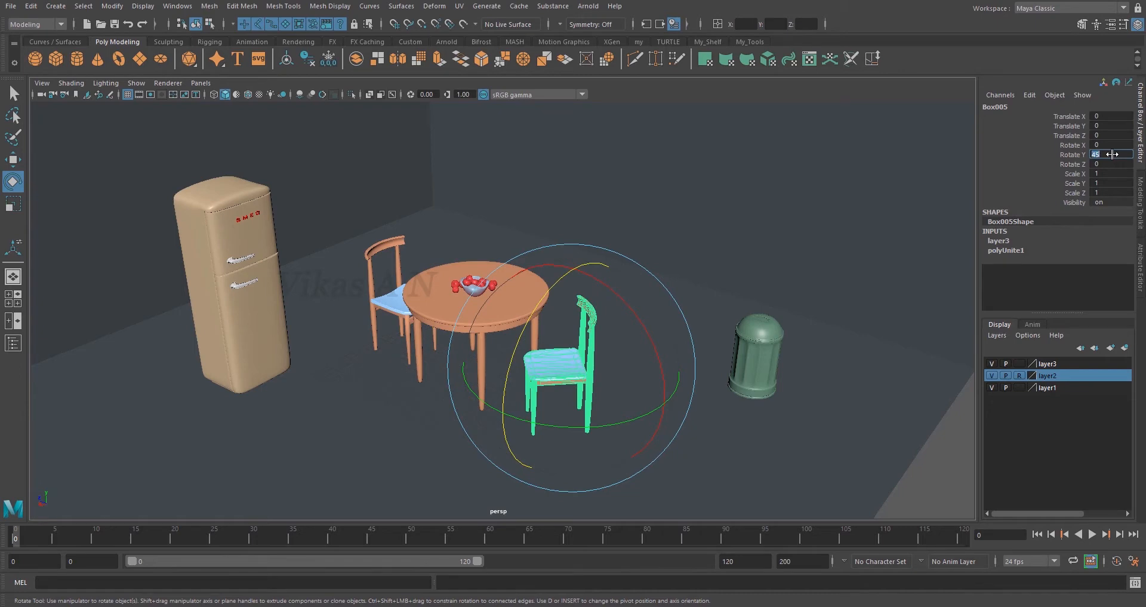
left_click_drag(804, 440, 777, 474, "alt")
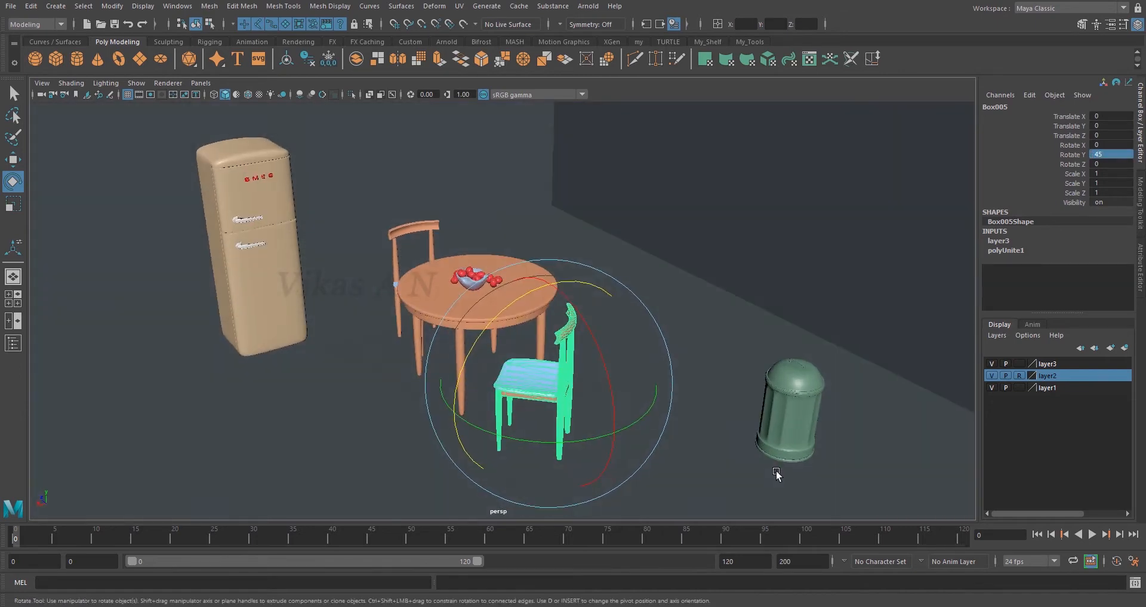
key("ctrl+z")
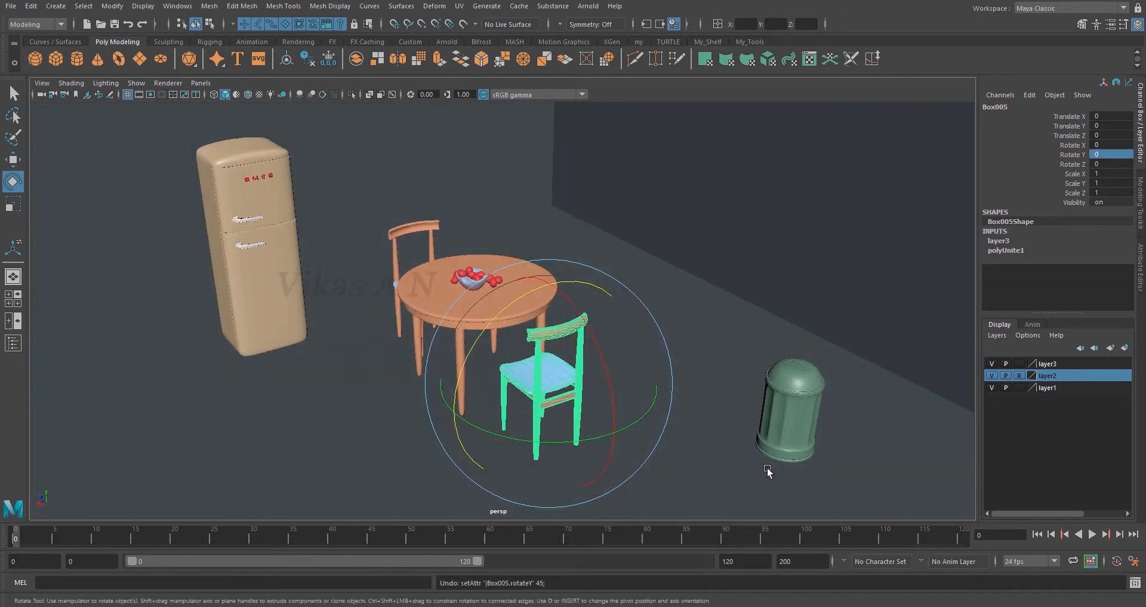
Step: Set the chair's Rotate Y value to -45, inspect it from another angle, and undo the change
double_click(1108, 154)
key("Return")
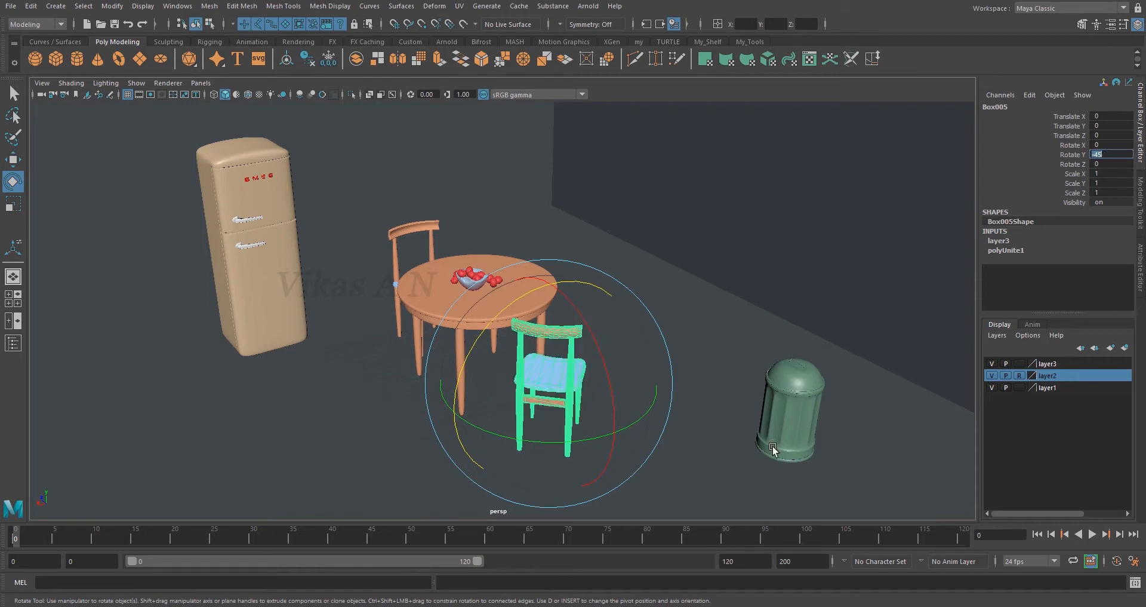
left_click_drag(773, 451, 751, 466, "alt")
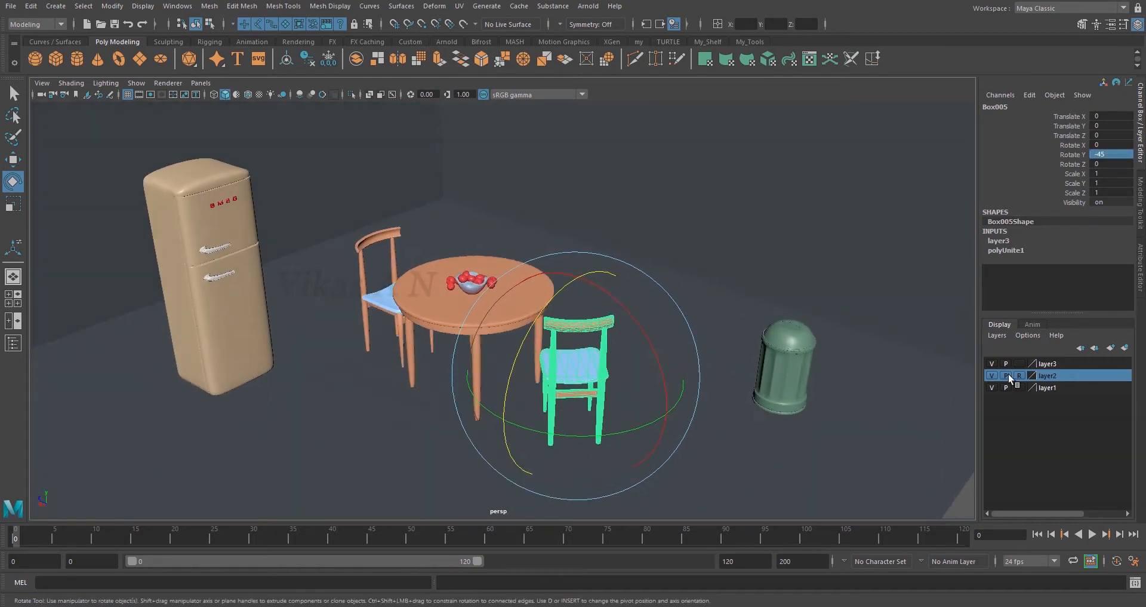
key("ctrl+z")
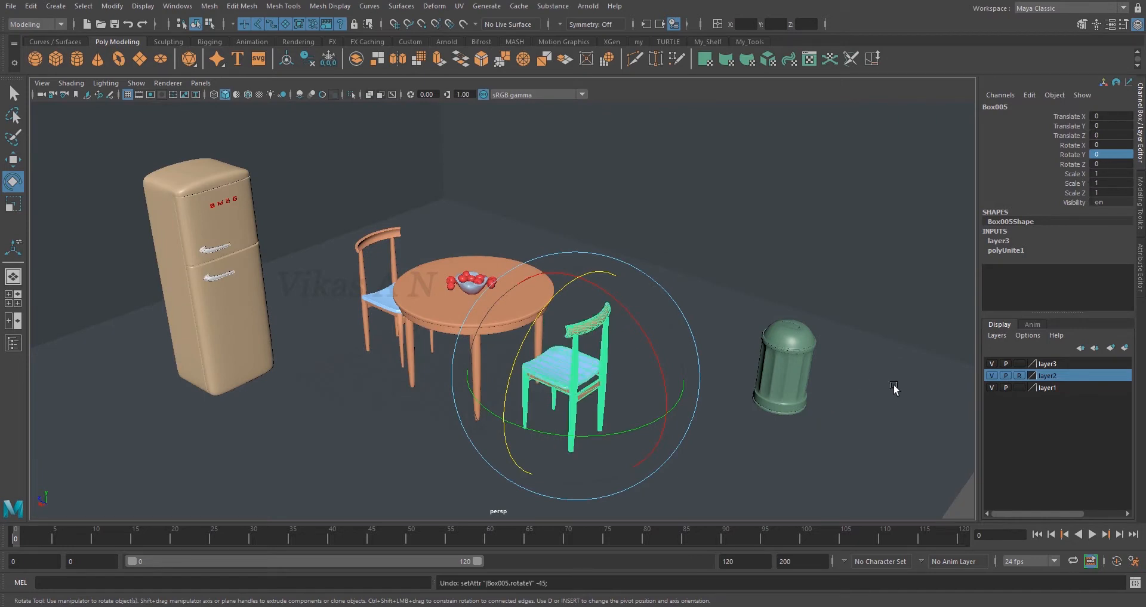
left_click_drag(776, 420, 753, 431, "alt")
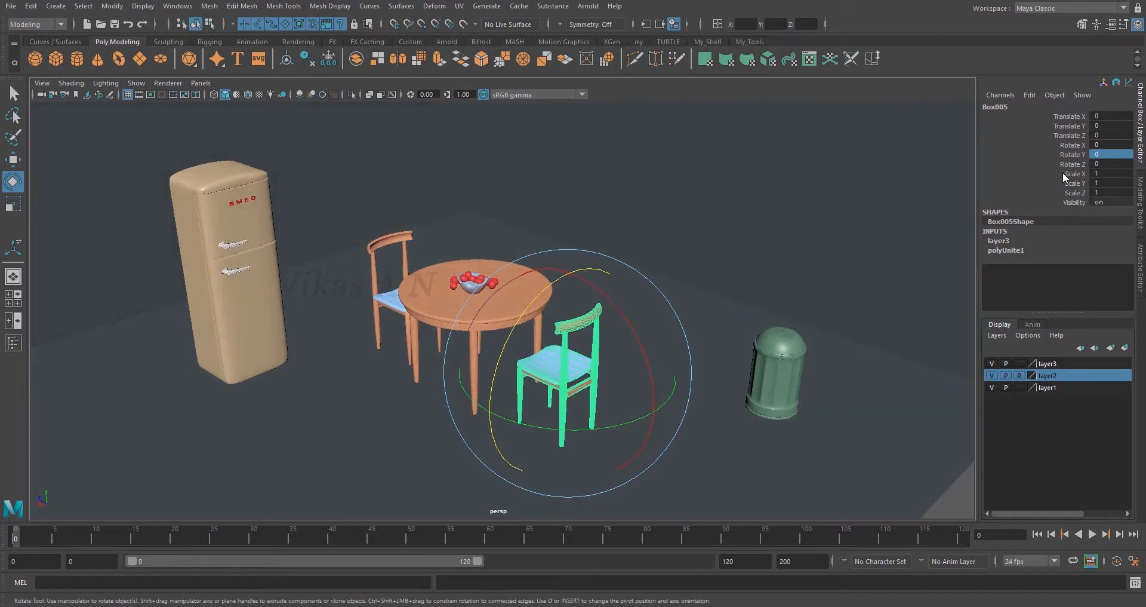
Step: Scrub the chair's Rotate Y channel interactively in the viewport to about 48 degrees and undo the rotation
left_click(1073, 154)
middle_click_drag(768, 461, 838, 499)
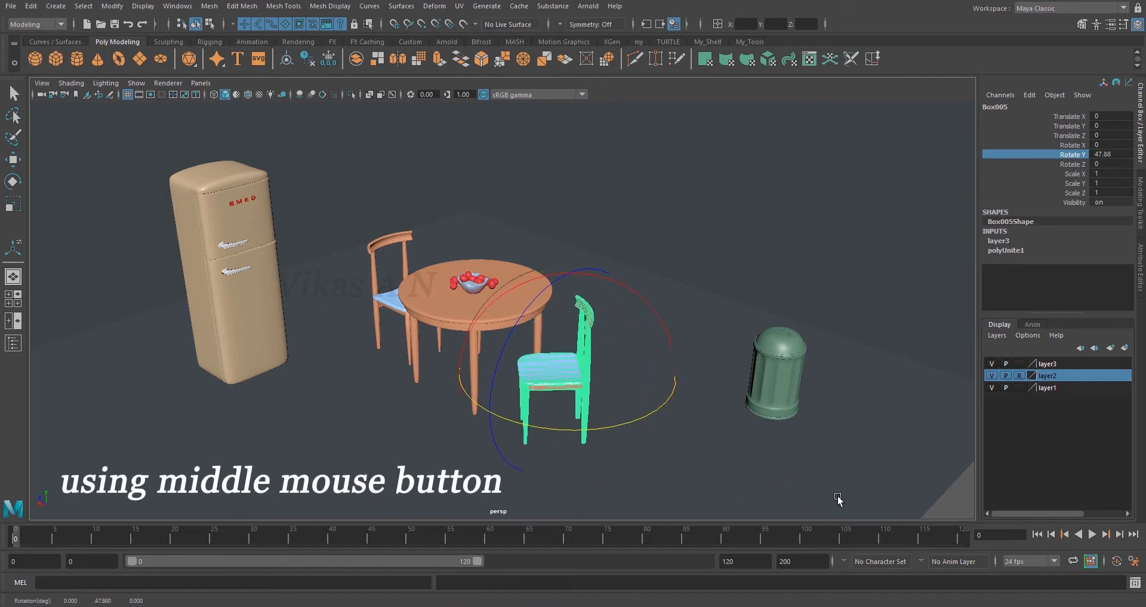
key("ctrl+z")
Step: Scrub the chair's Rotate X channel interactively in the viewport to about 42 degrees and undo the rotation
left_click(1073, 146)
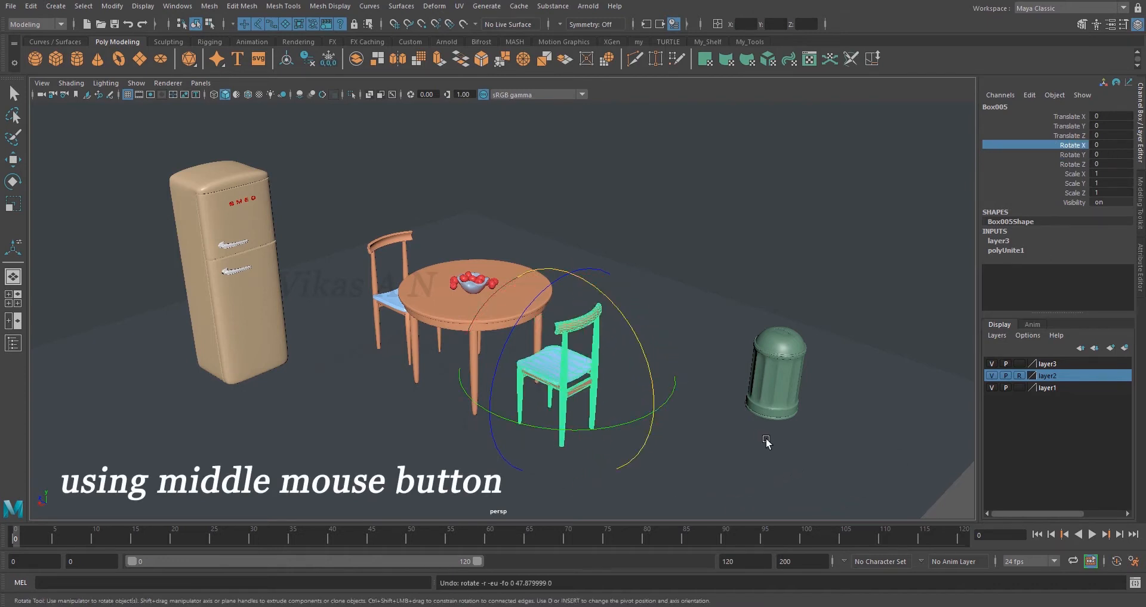
middle_click_drag(767, 440, 825, 489)
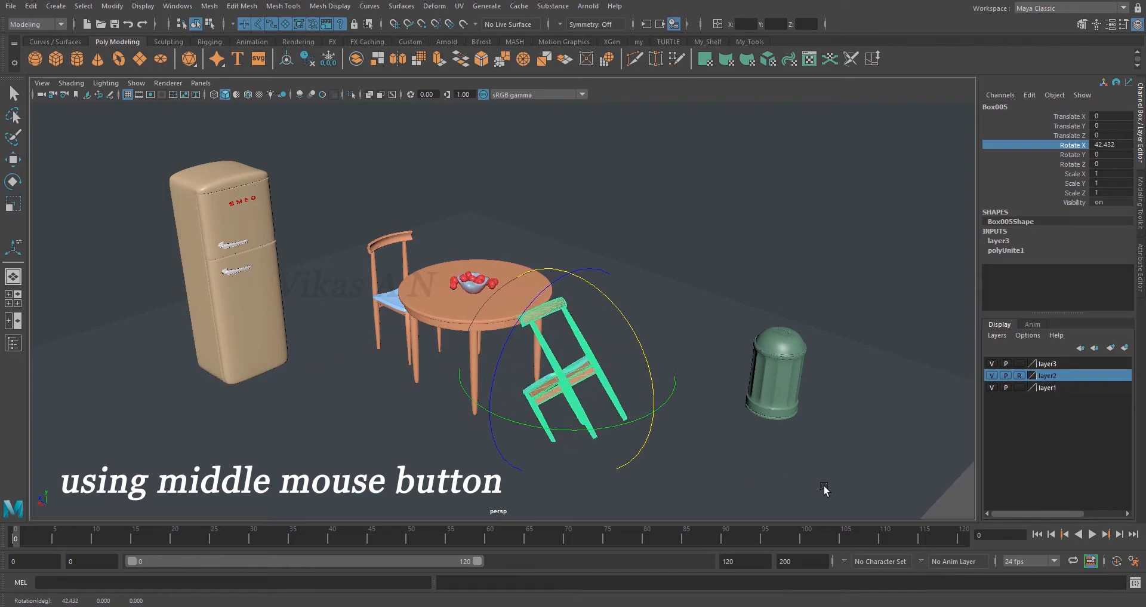
key("ctrl+z")
scroll(747, 476, "up", 2)
Step: Reactivate the Rotate tool and freely rotate the chair slightly, to about 0.96, 0.6 and -0.97 degrees on X, Y and Z
key("q")
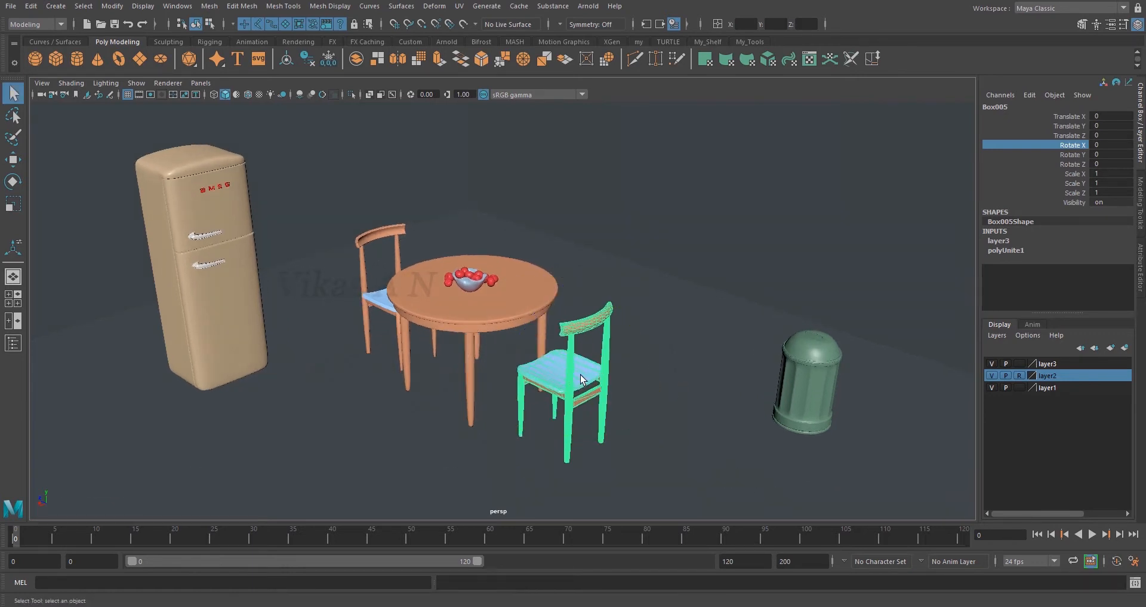
key("e")
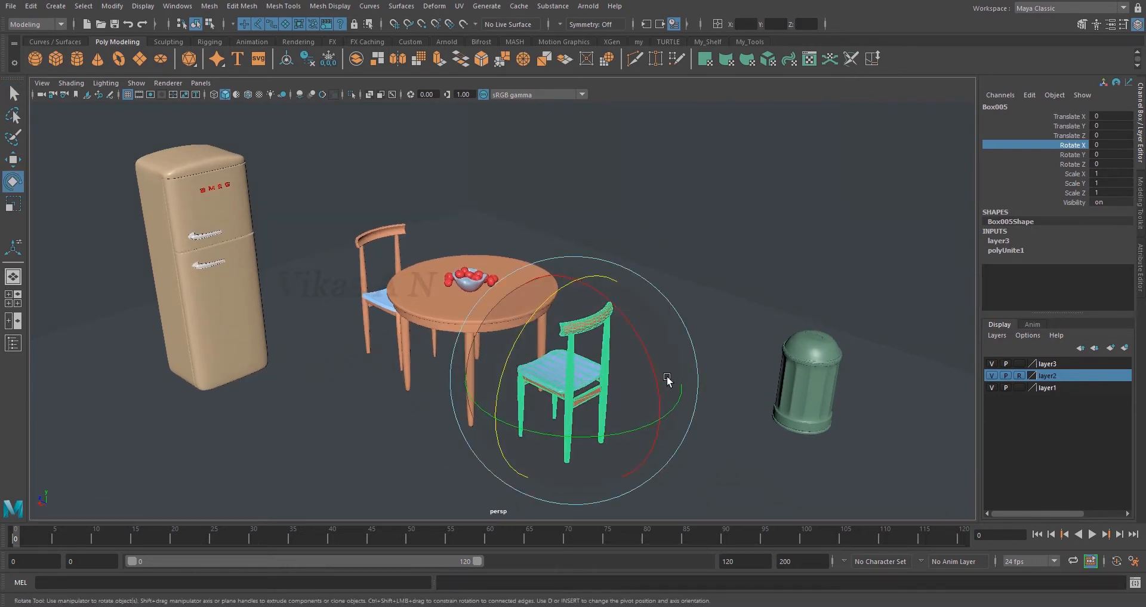
middle_click_drag(737, 447, 740, 427, "alt")
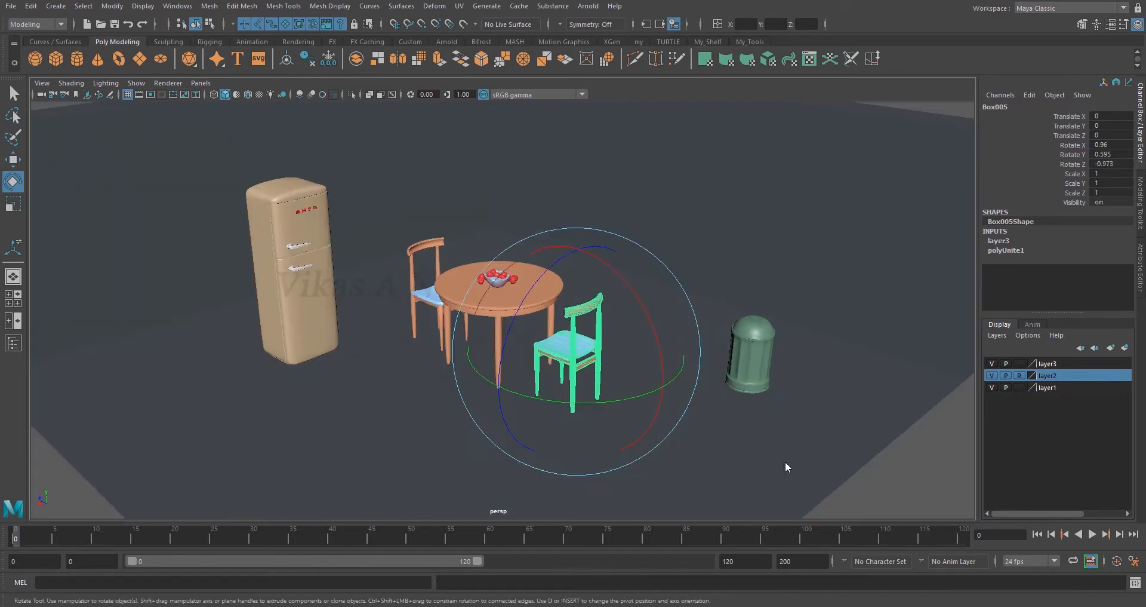
left_click_drag(757, 472, 749, 457, "alt")
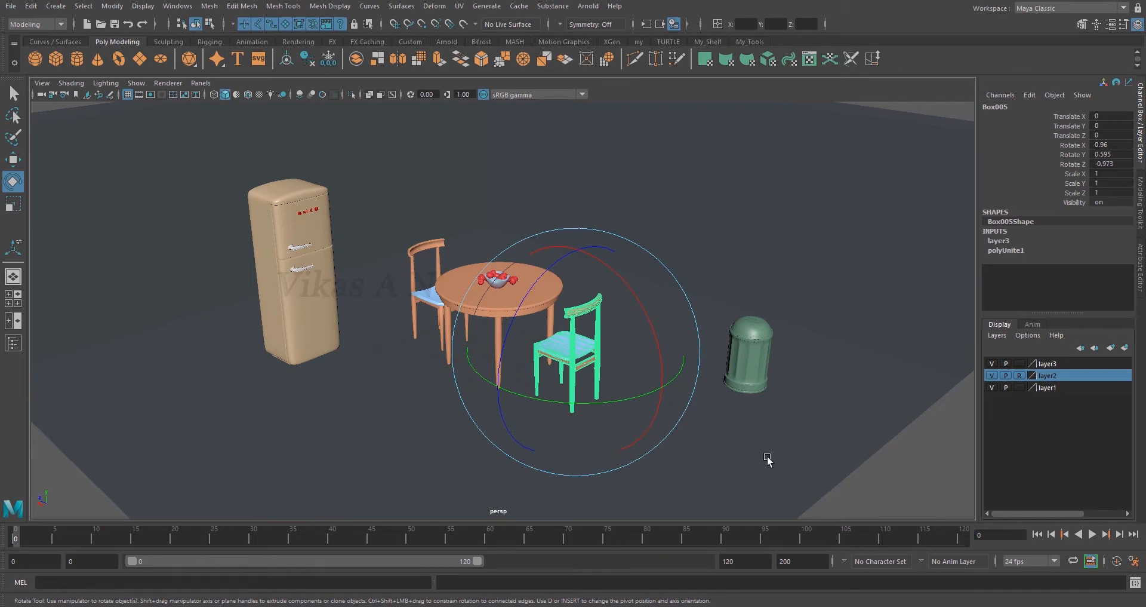
Step: Rotate the chair in the screen plane to about -19.3, -7.7 and 19.5 degrees on X, Y and Z, and back to about -9.6, -4.8 and 9.7
mouse_move(686, 299)
left_mouse_down()
mouse_move(696, 328)
mouse_move(670, 266)
mouse_move(699, 356)
mouse_move(709, 297)
left_mouse_up()
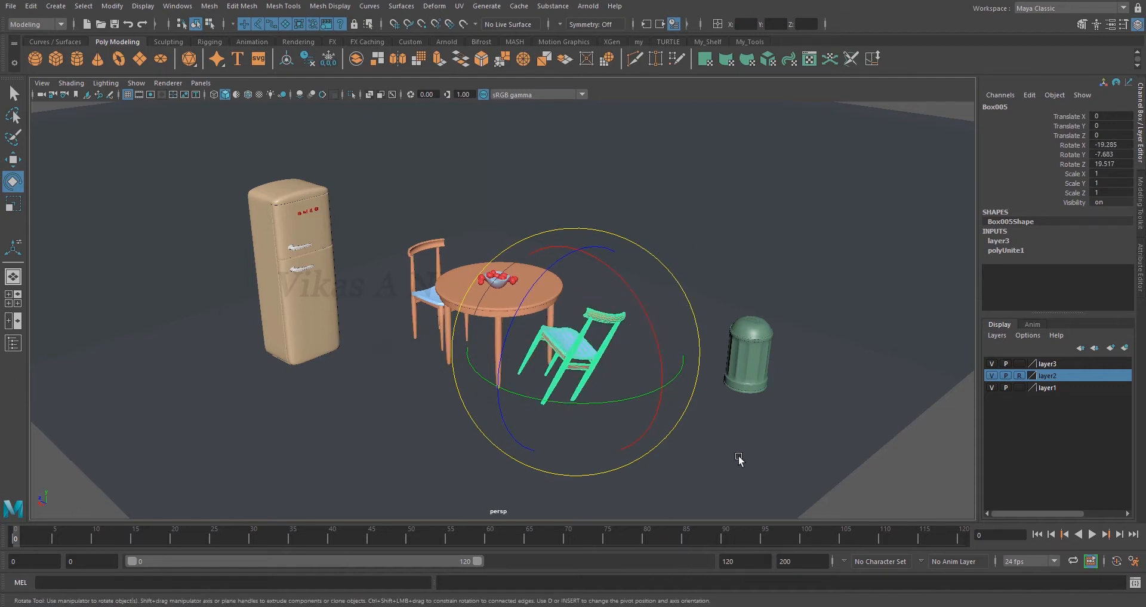
scroll(739, 459, "down", 2)
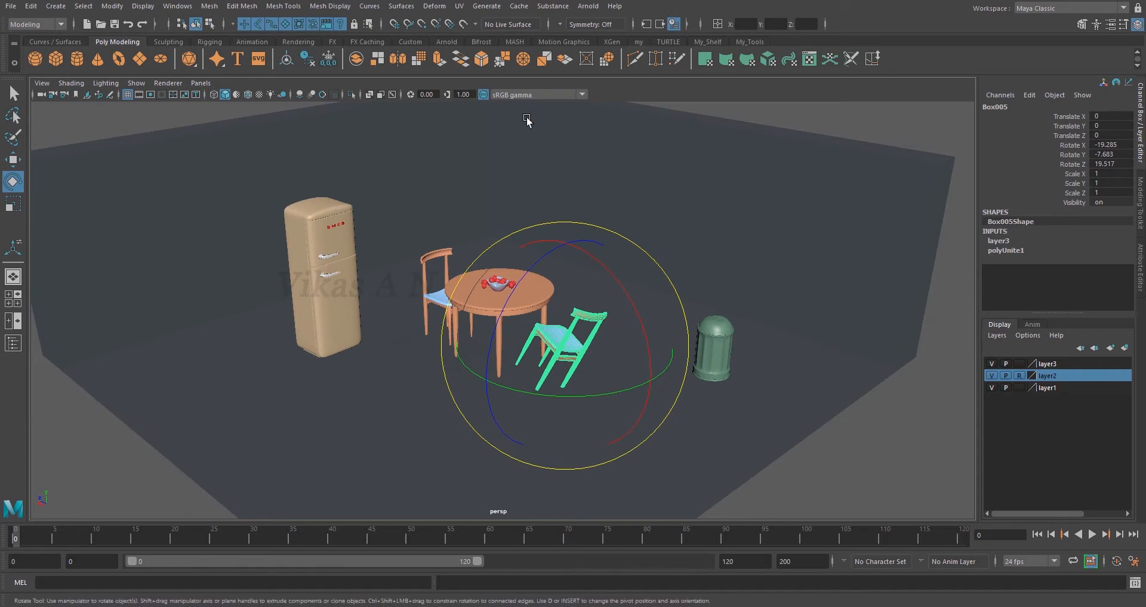
scroll(716, 412, "up", 2)
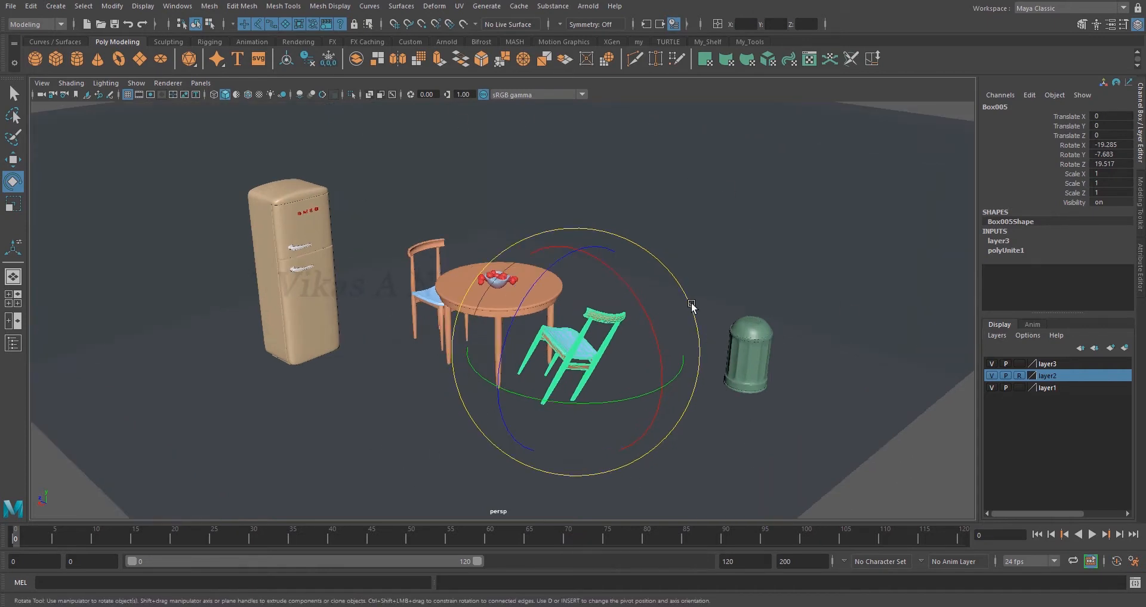
left_click_drag(692, 306, 662, 293)
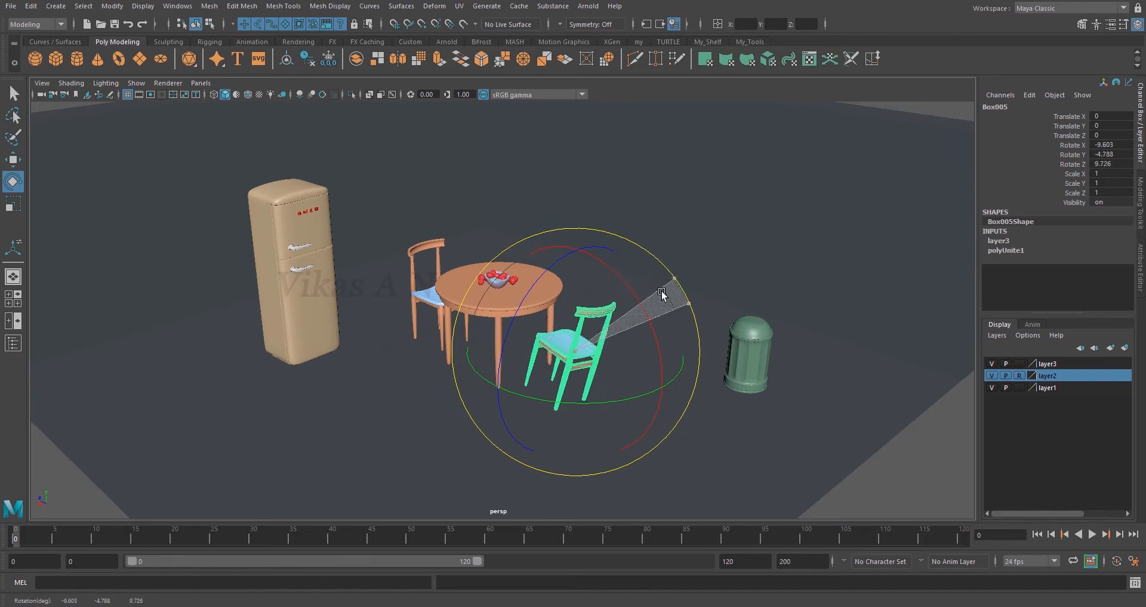
left_click_drag(662, 294, 662, 295)
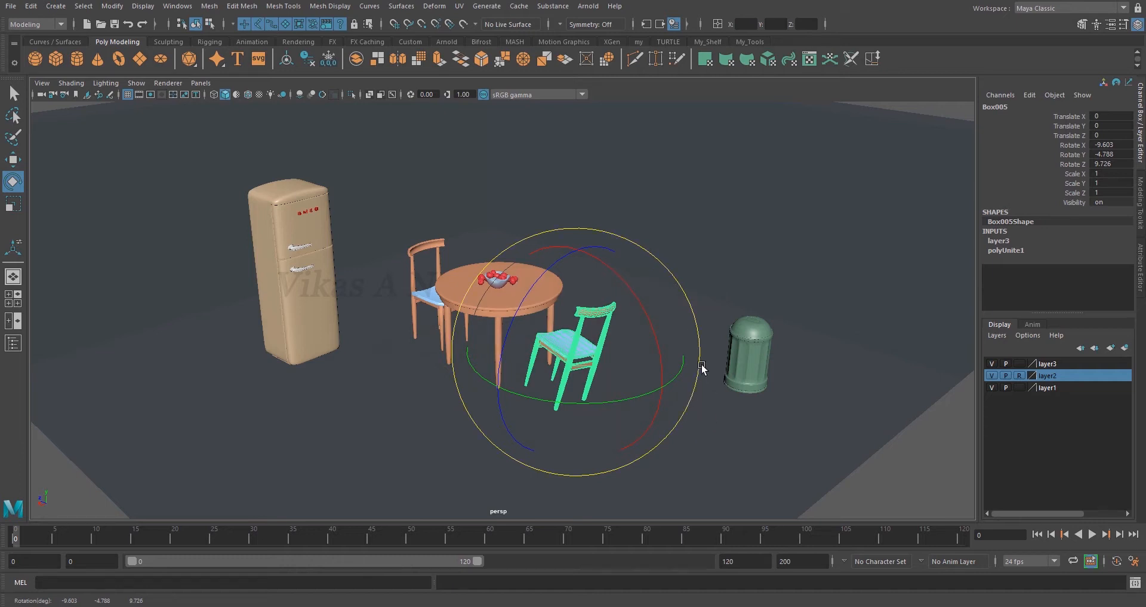
Step: Rotate the chair perpendicular to the screen to nearly upright, turn it further to about 362.6 degrees on Z, and undo the last rotation
left_click_drag(699, 344, 686, 298)
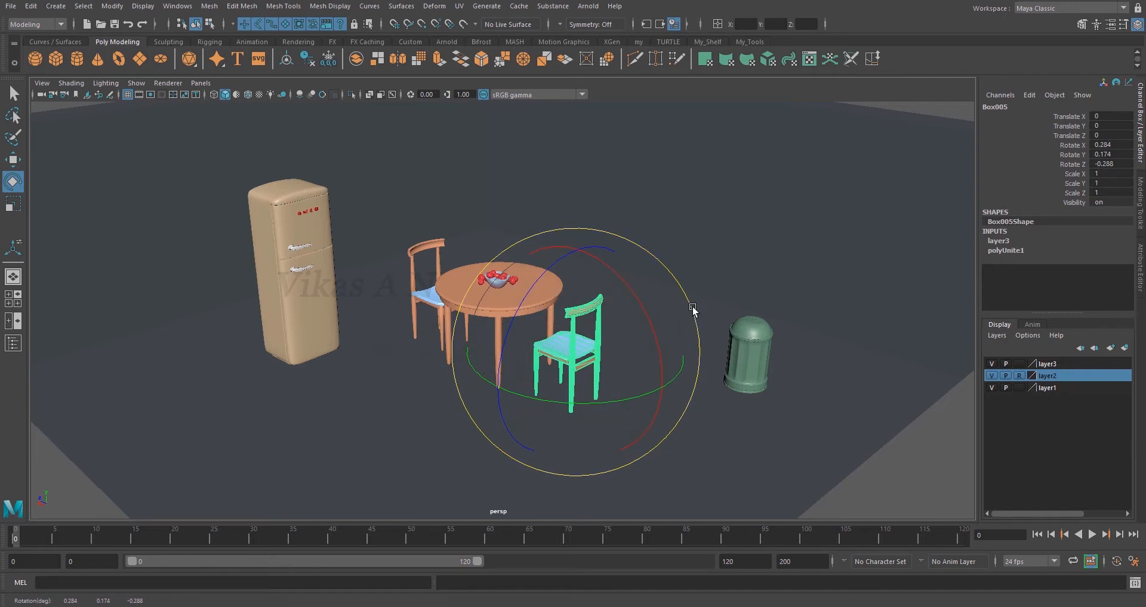
left_click_drag(693, 309, 654, 234)
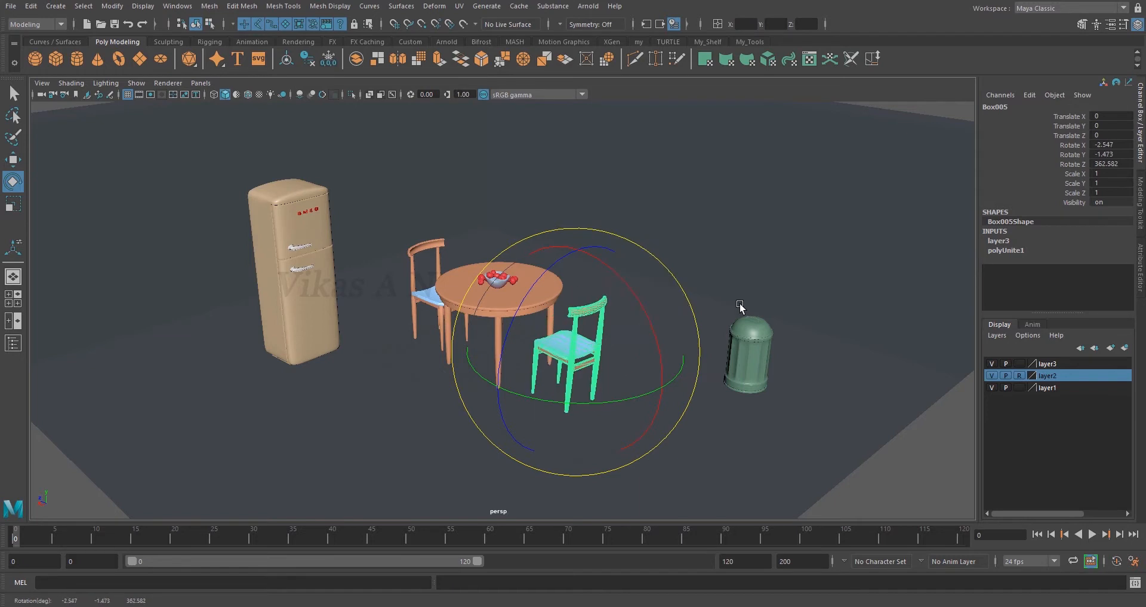
key("ctrl+z")
scroll(730, 468, "up", 4)
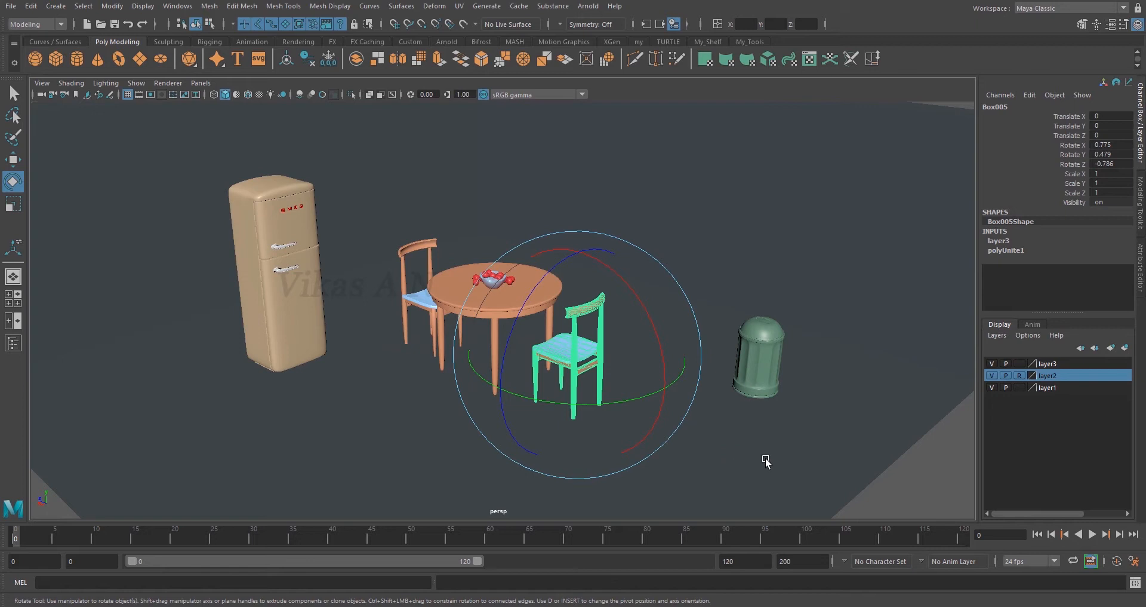
left_click_drag(736, 472, 742, 477, "alt")
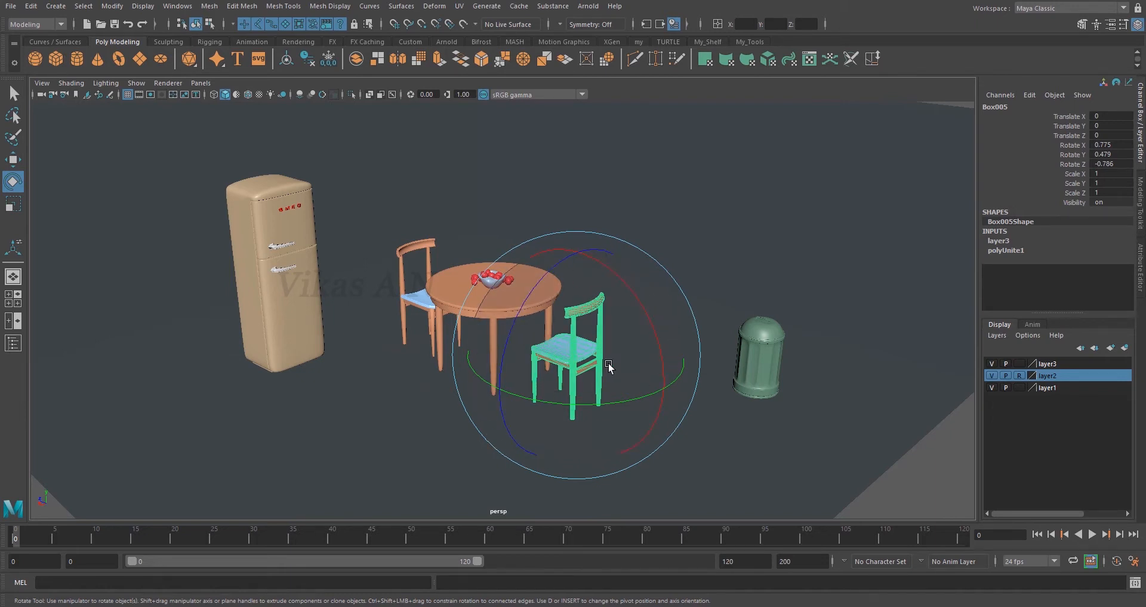
Step: Try a free-form rotation of the chair, undo it, and freely rotate the chair again to about -21.3, -28.9 and 31.4 degrees on X, Y and Z
left_click_drag(591, 346, 622, 365)
key("ctrl+z")
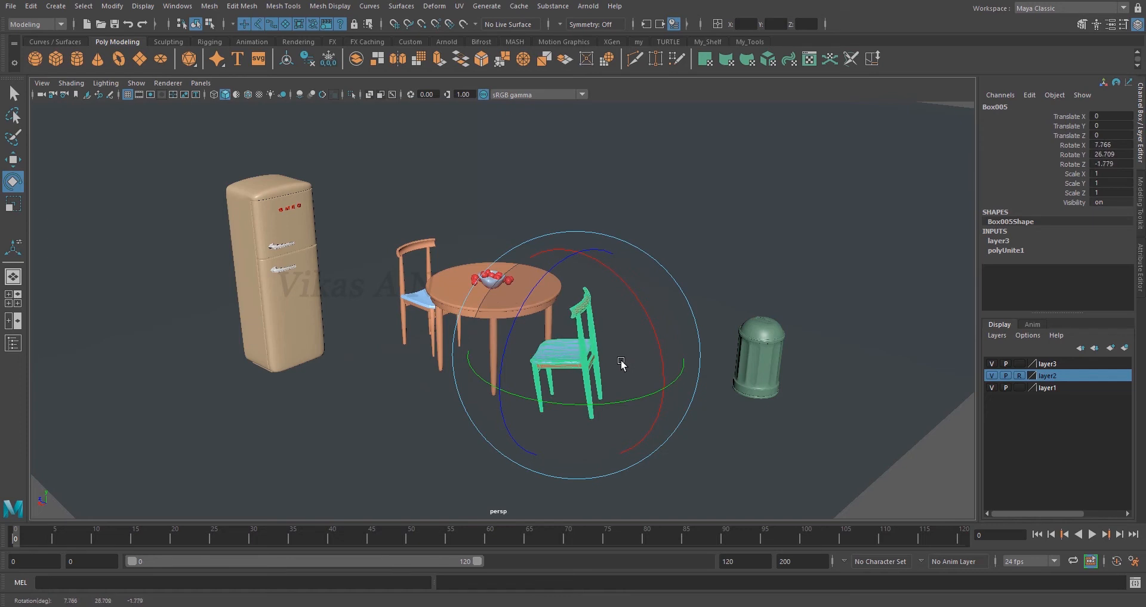
key("ctrl+z")
key("ctrl+z")
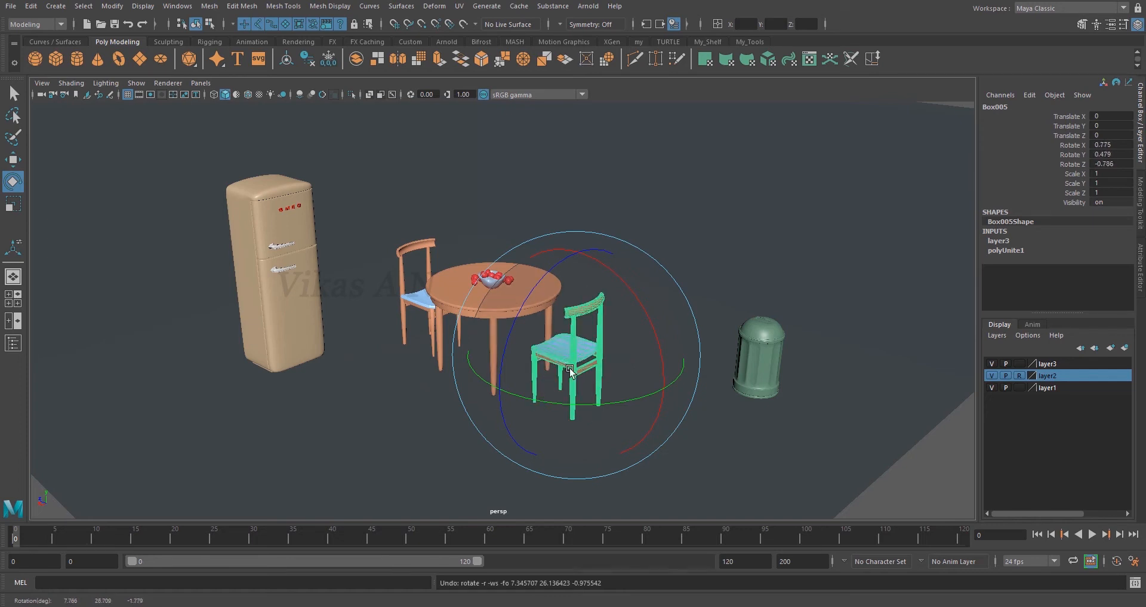
left_click_drag(568, 367, 669, 378)
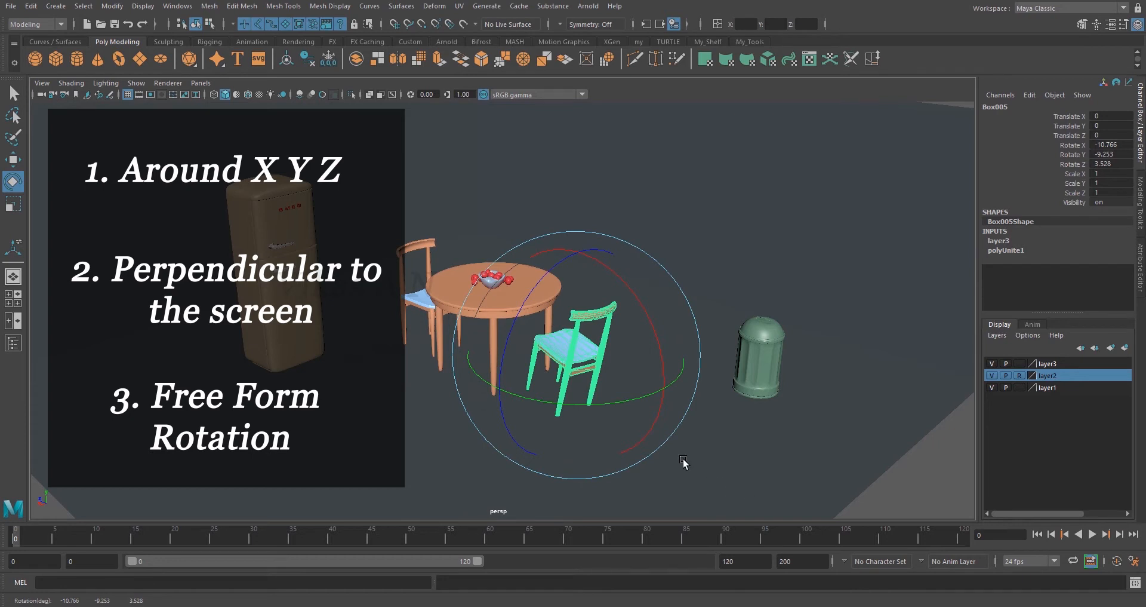
left_click_drag(633, 362, 590, 359)
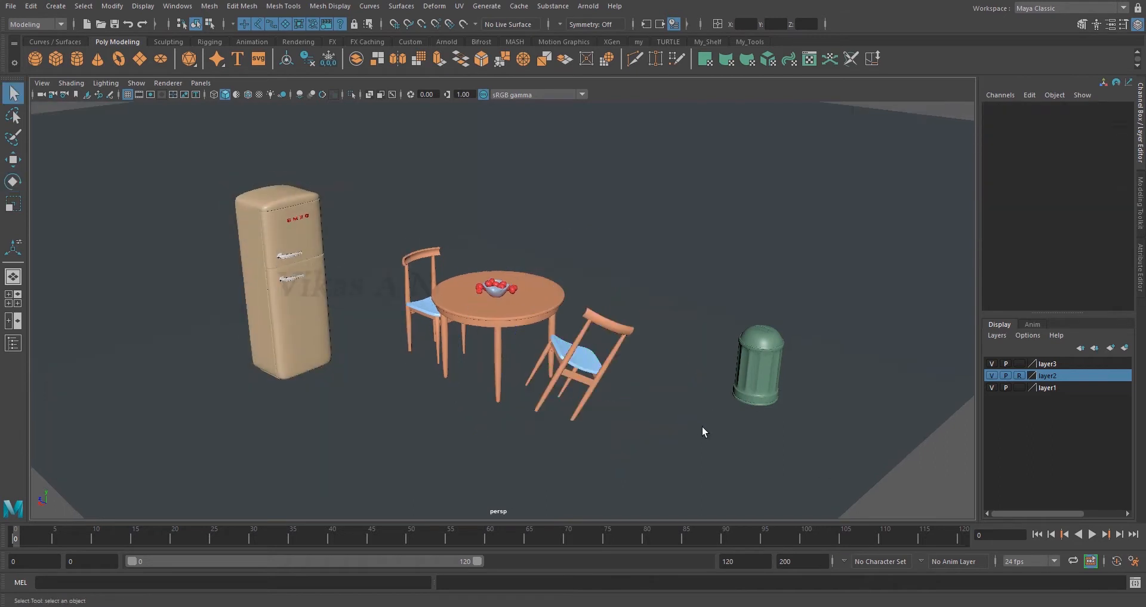
Step: Select the tilted chair and set its Translate Z and Rotate X, Y and Z values to 0
mouse_move(670, 456)
right_mouse_down("alt")
mouse_move(662, 461)
mouse_move(677, 468)
right_mouse_up("alt")
right_click_drag(627, 444, 637, 446, "alt")
left_click(597, 386)
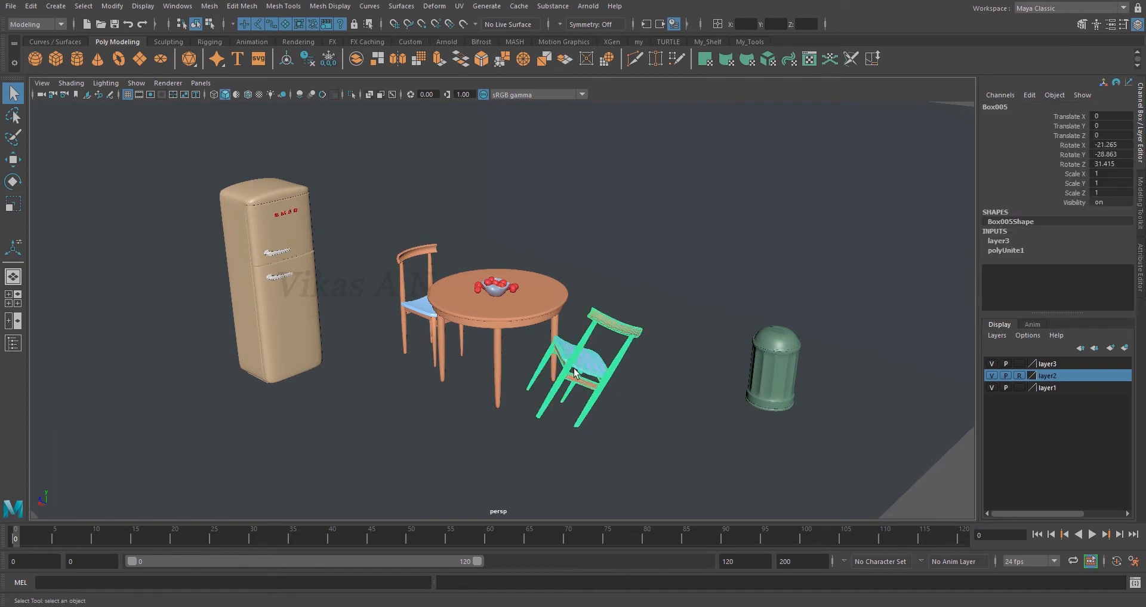
left_click_drag(1115, 137, 1102, 163)
type("0")
key("Return")
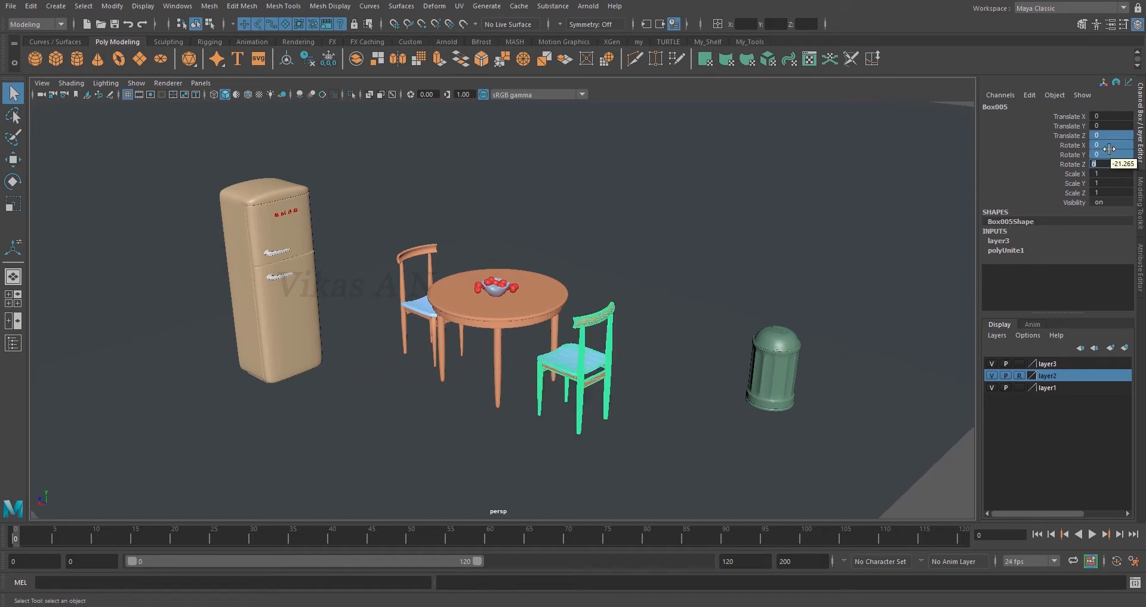
scroll(741, 438, "up", 1)
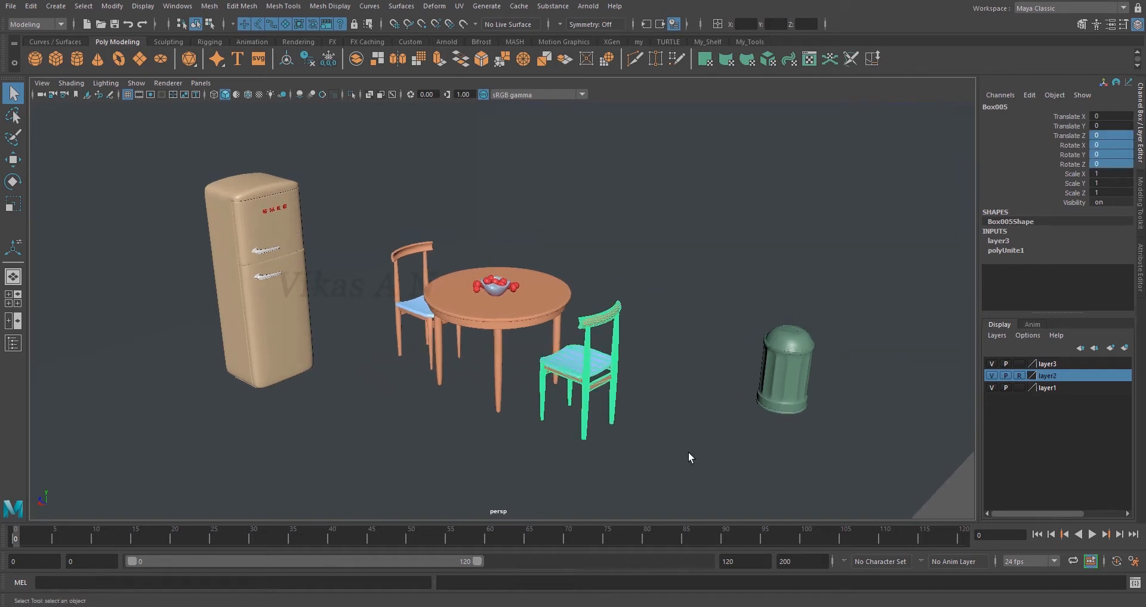
Step: Deselect and reselect the chair beside the table, and activate the Scale tool on it
left_click(649, 460)
scroll(603, 369, "up", 1)
left_click(601, 367)
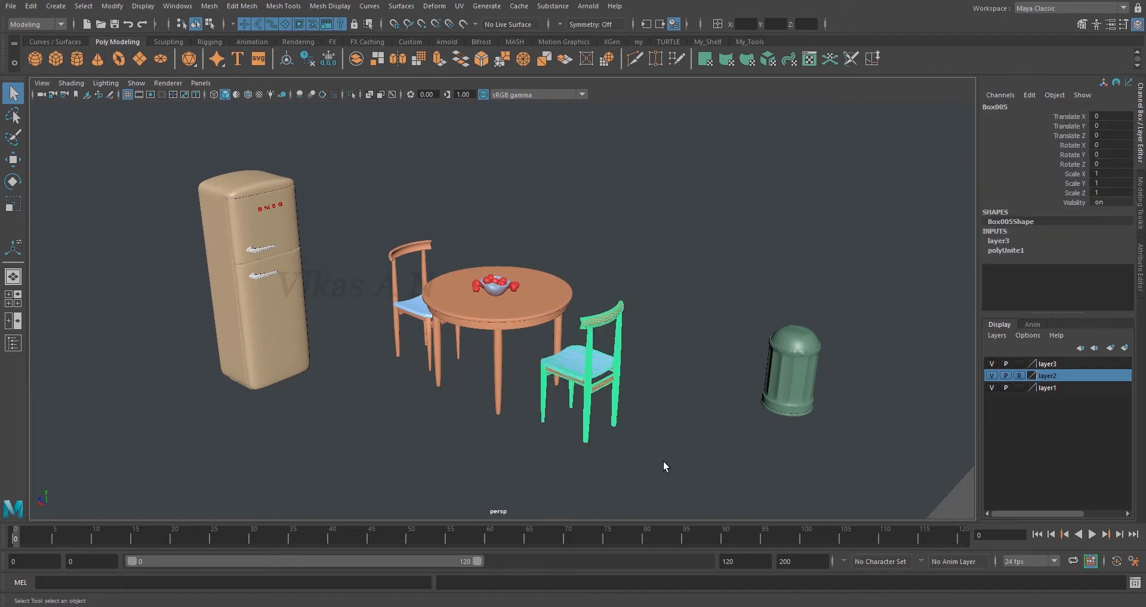
scroll(669, 459, "up", 2)
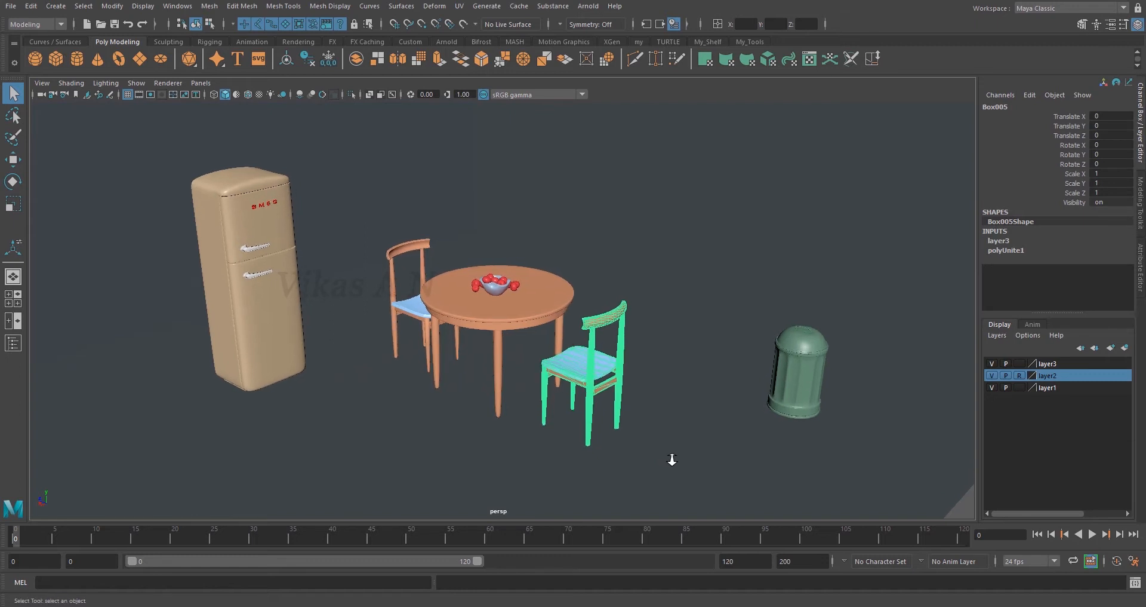
scroll(662, 452, "up", 1)
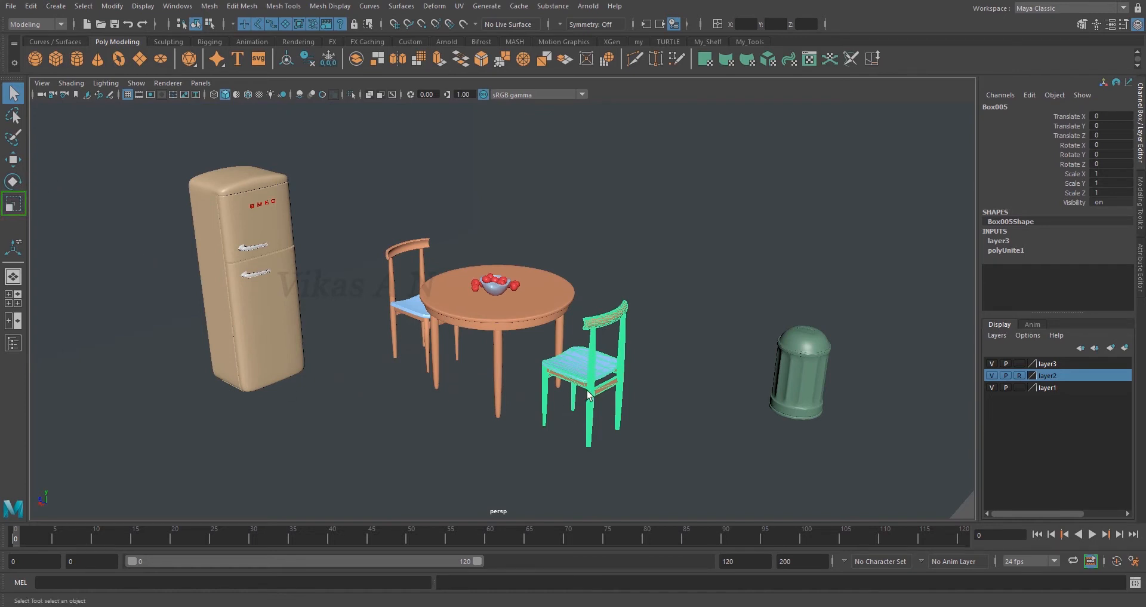
left_click(16, 206)
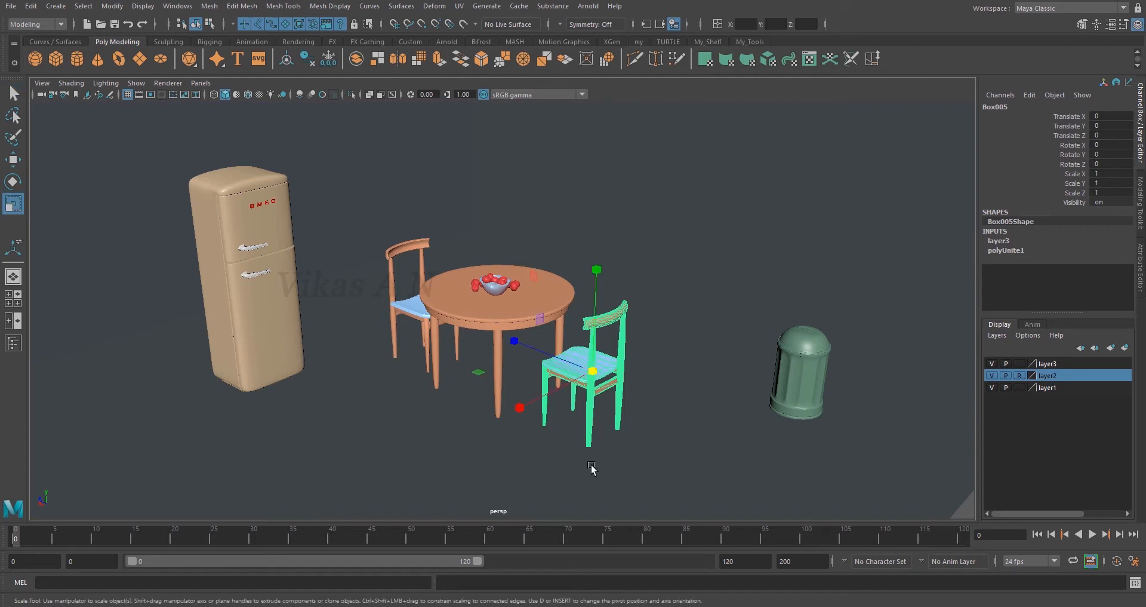
Step: Clear the selection, return to the Select tool, and activate the Scale tool before picking the chair
left_click(639, 480)
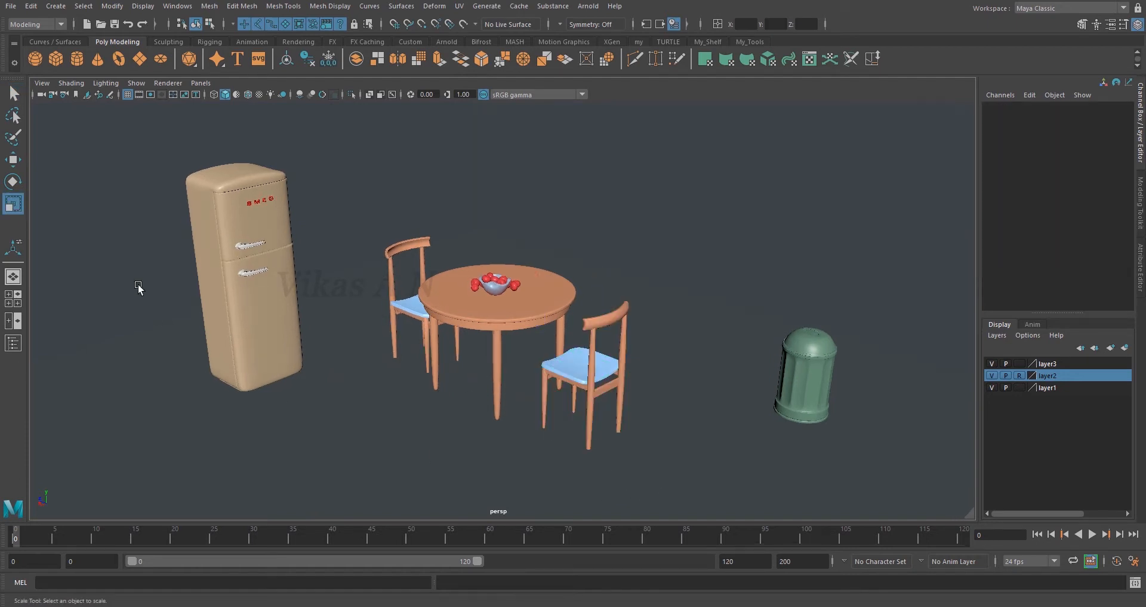
left_click(16, 94)
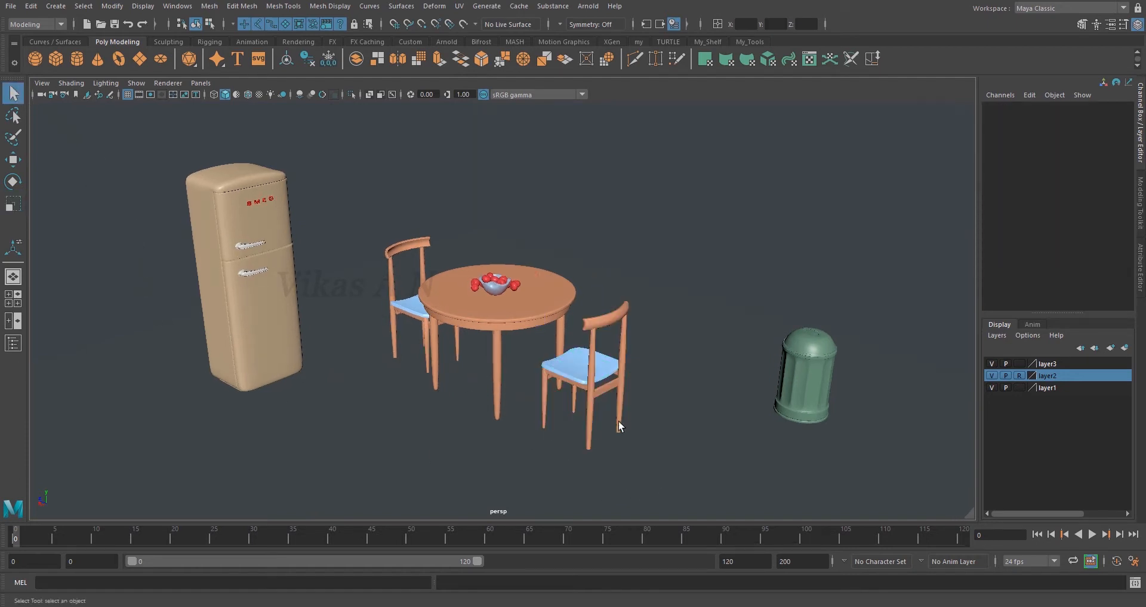
left_click(591, 377)
left_click(137, 221)
left_click(19, 205)
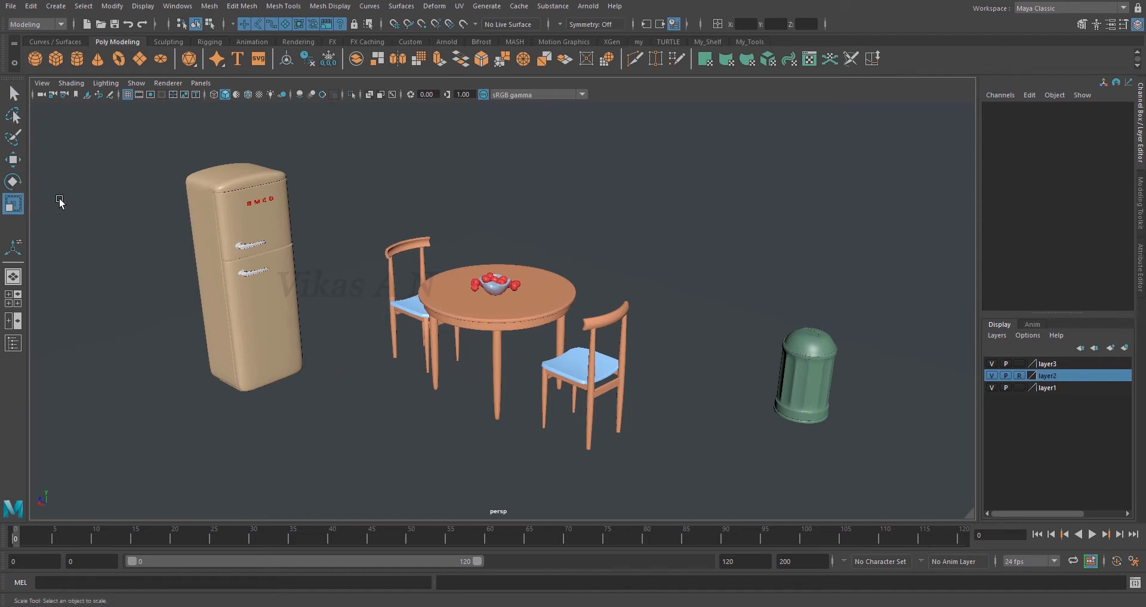
left_click(589, 383)
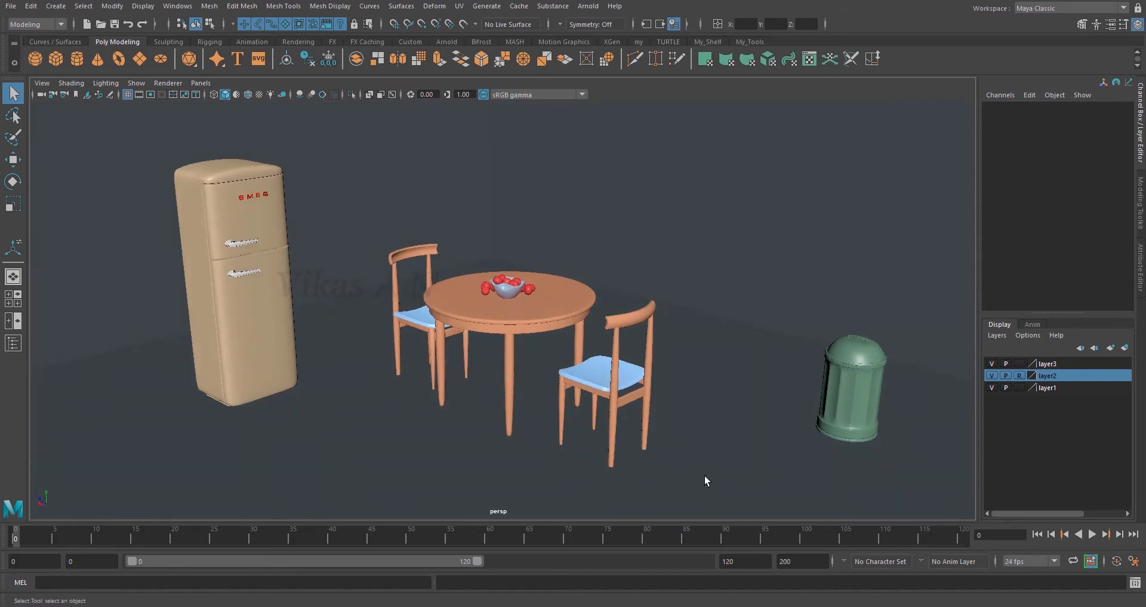
Step: Select the chair again and switch to the Scale tool with its shortcut
key("r")
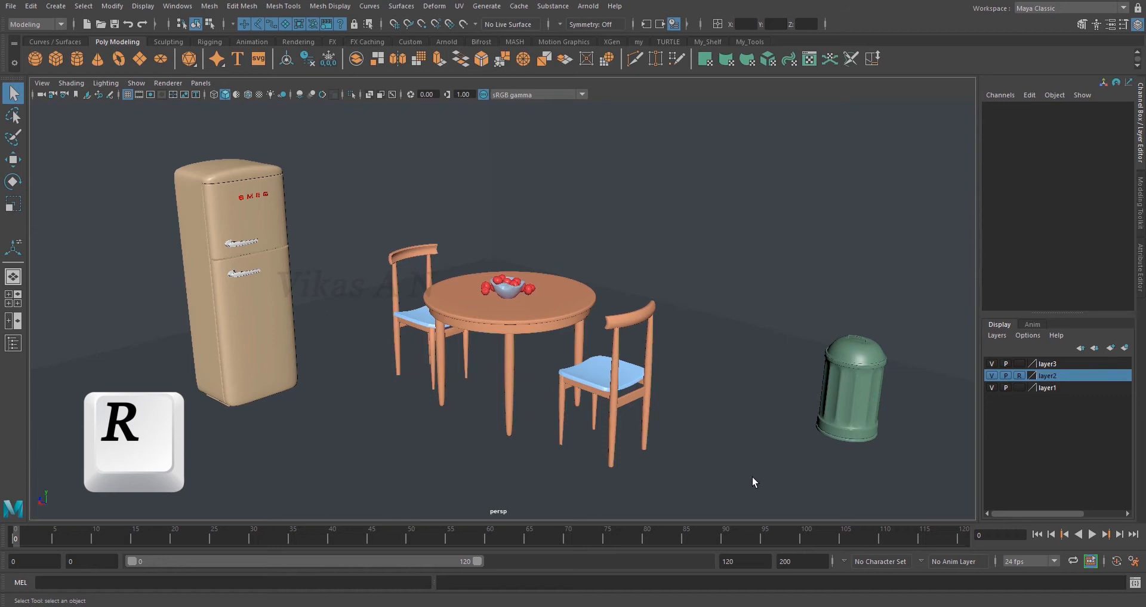
left_click(634, 388)
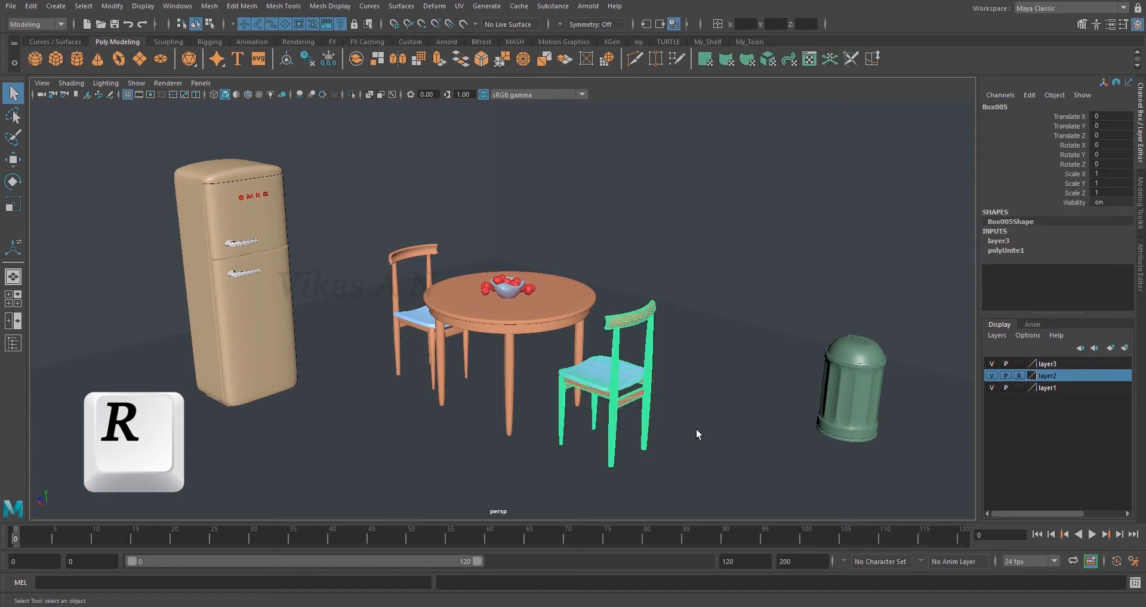
key("r")
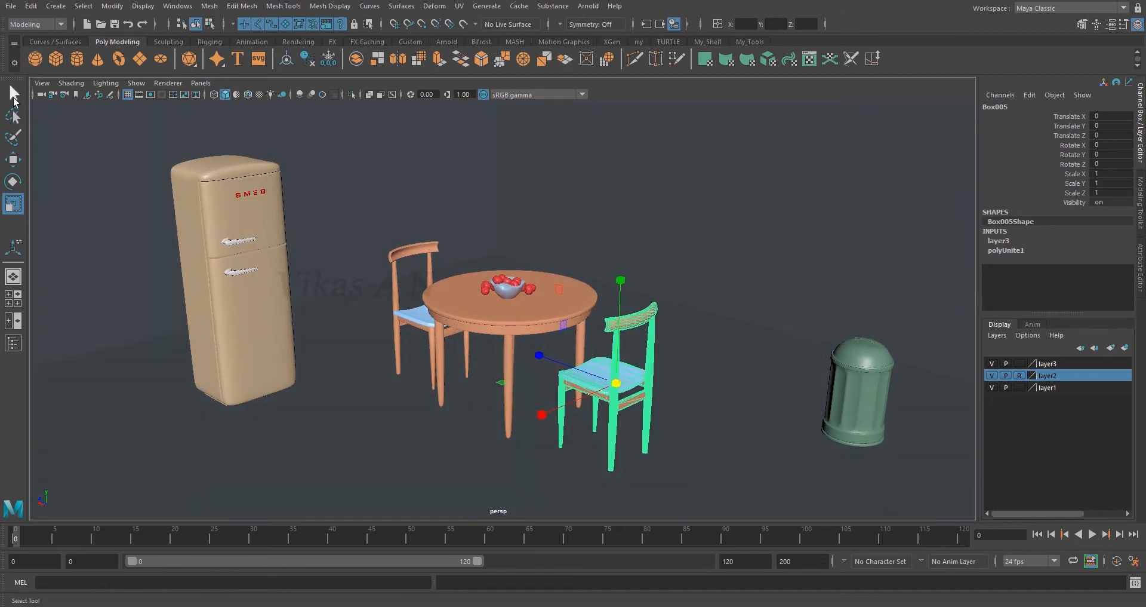
Step: Review the tooltips of the Select, Move, Rotate and Scale tools for their shortcuts
key("q")
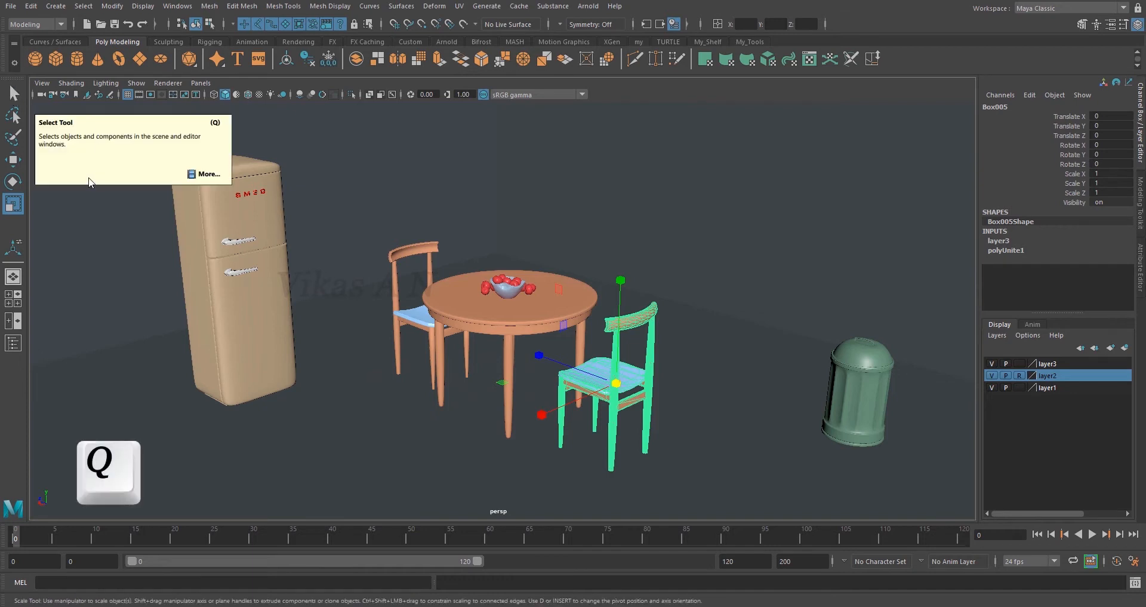
key("w")
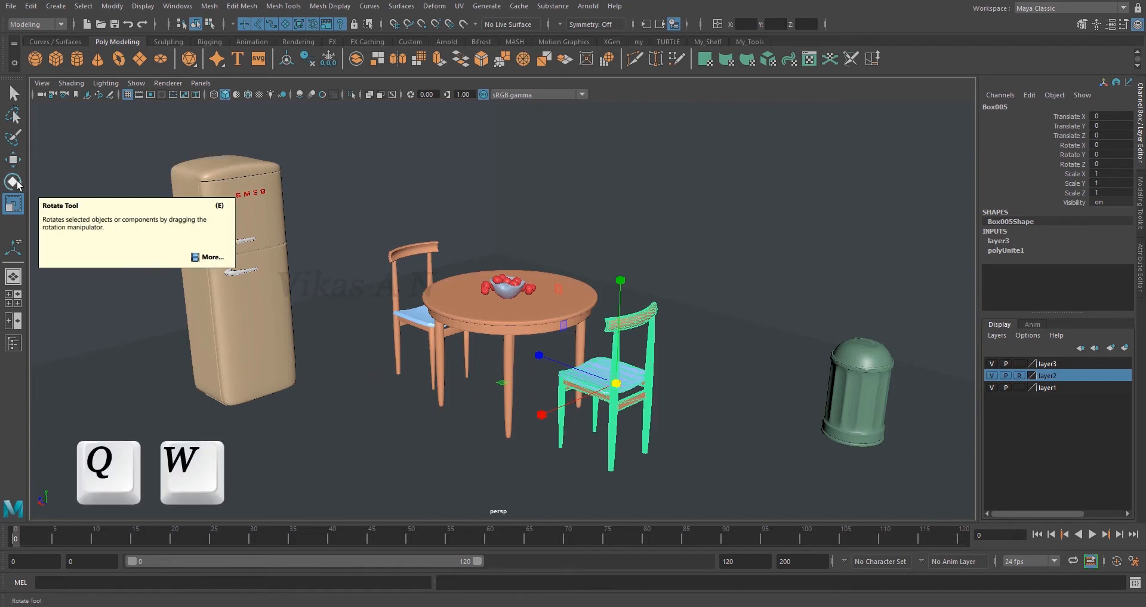
key("e")
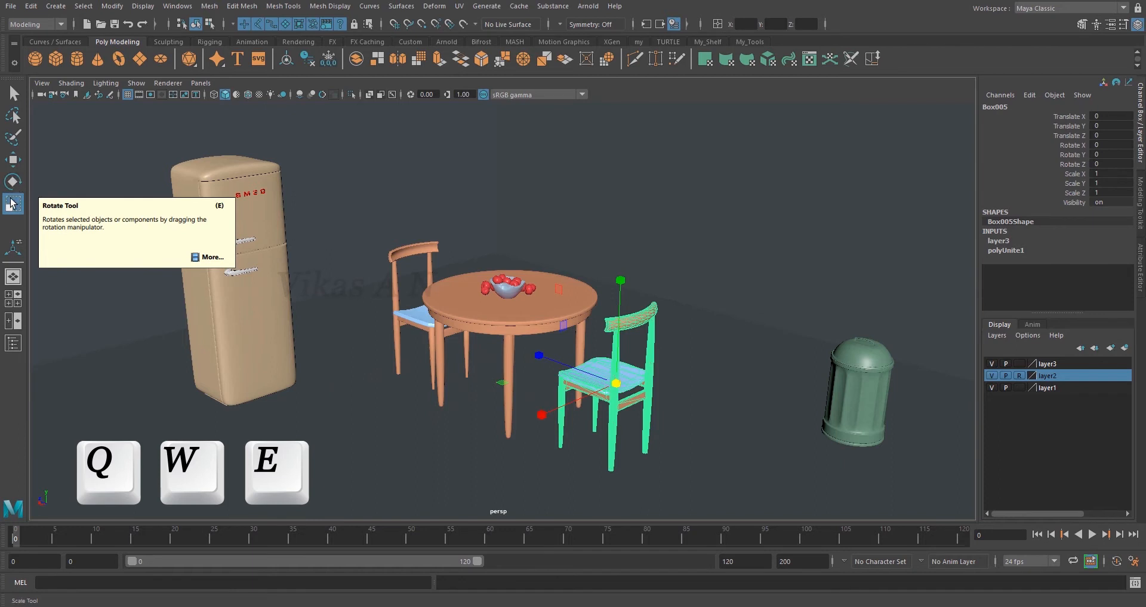
key("r")
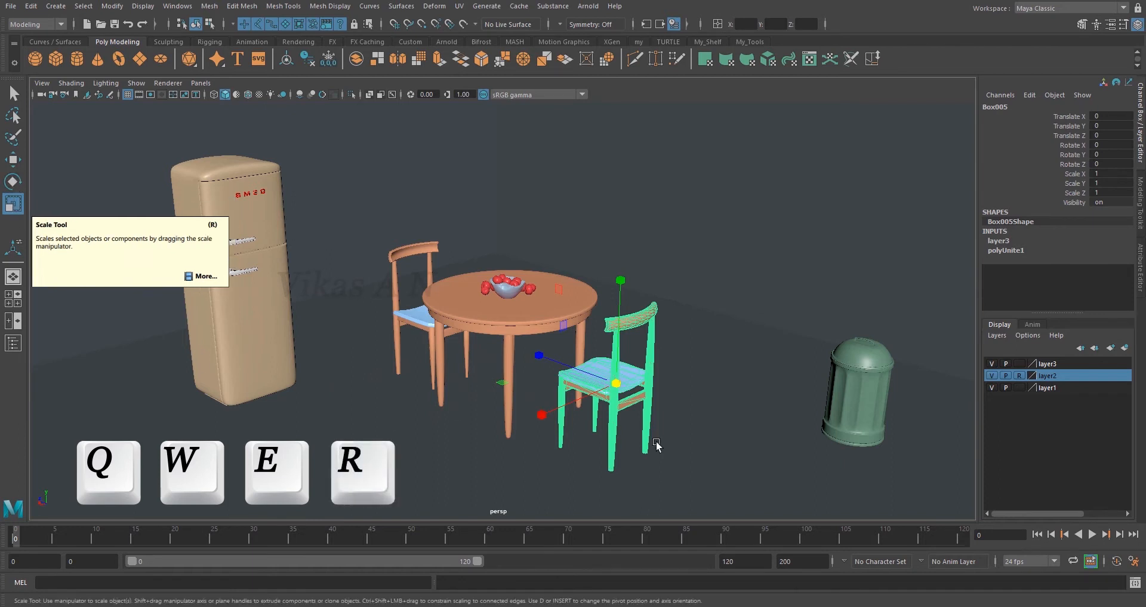
Step: Cycle the selected chair through the Select, Move, Rotate and Scale tools, ending on the Select tool
key("q")
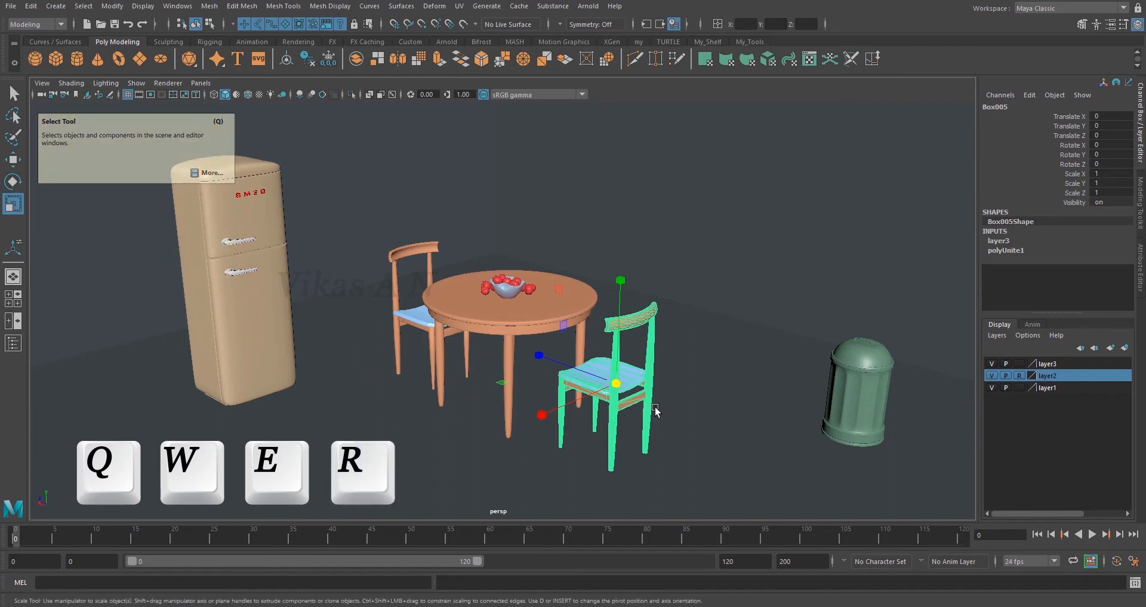
key("w")
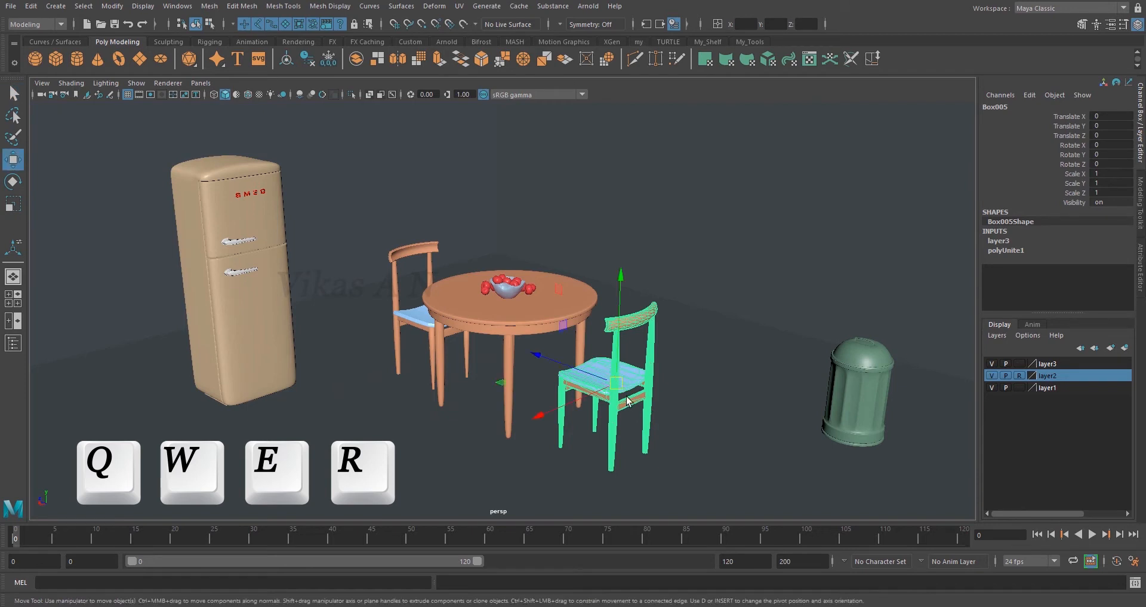
key("e")
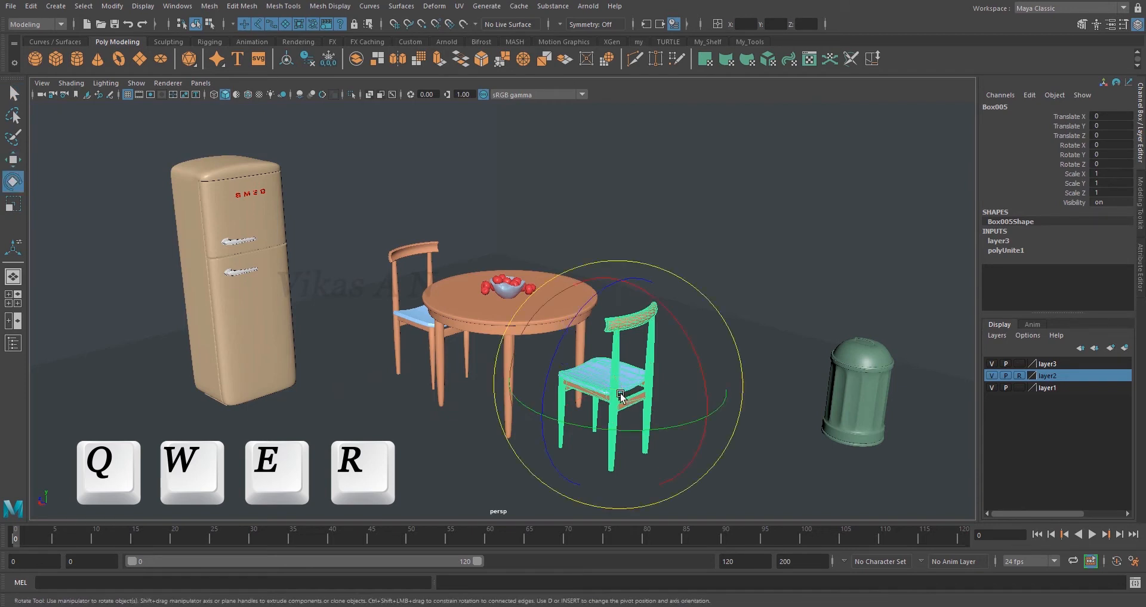
key("r")
key("q")
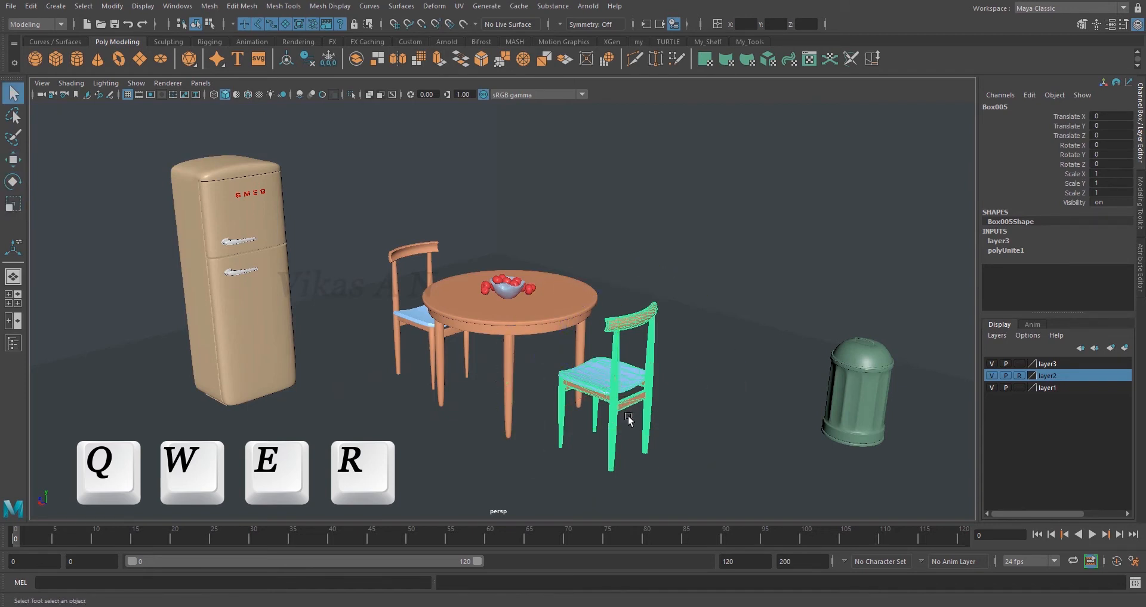
Step: Switch the selected chair to the Rotate tool and then to the Scale tool
key("e")
key("r")
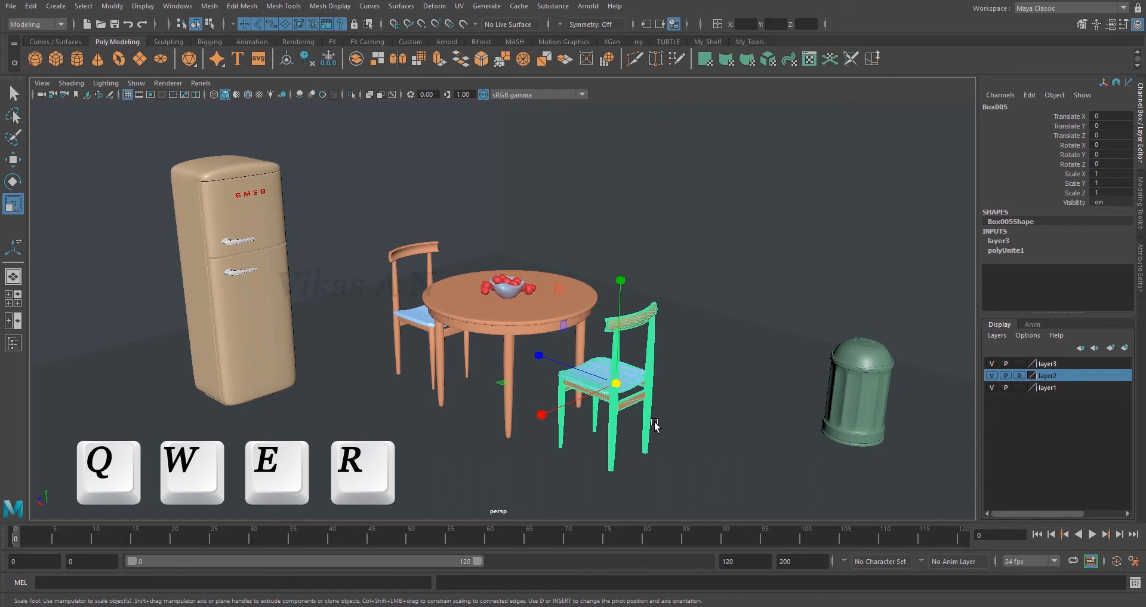
Step: Isolate the selected chair in the perspective viewport so the rest of the kitchen scene is hidden
left_click_drag(692, 418, 694, 419, "alt")
middle_click_drag(696, 404, 700, 409, "alt")
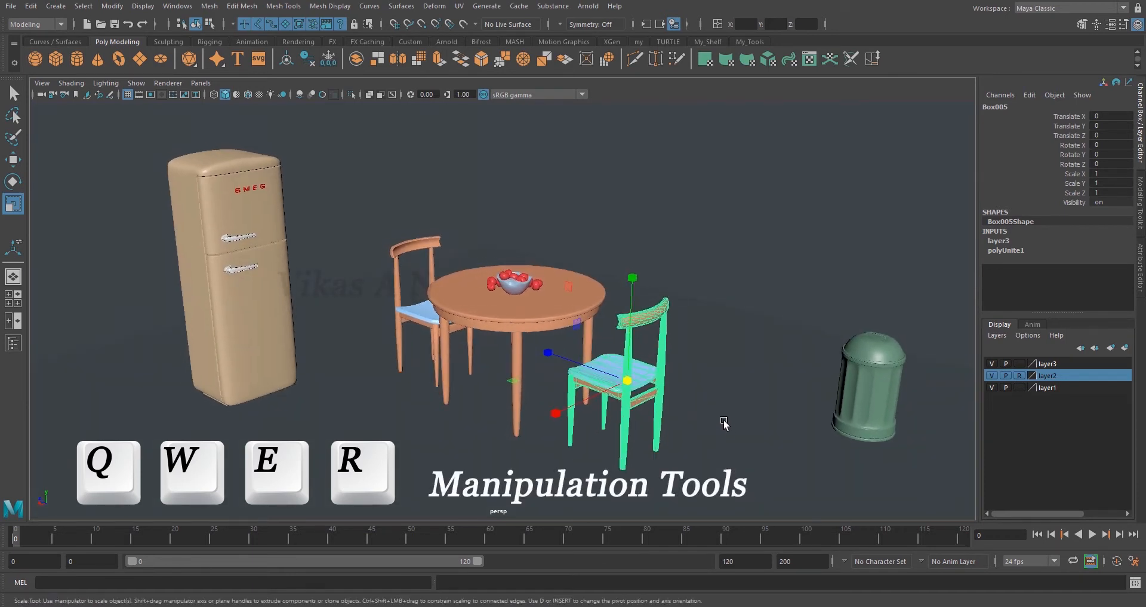
right_click_drag(706, 417, 714, 445, "alt")
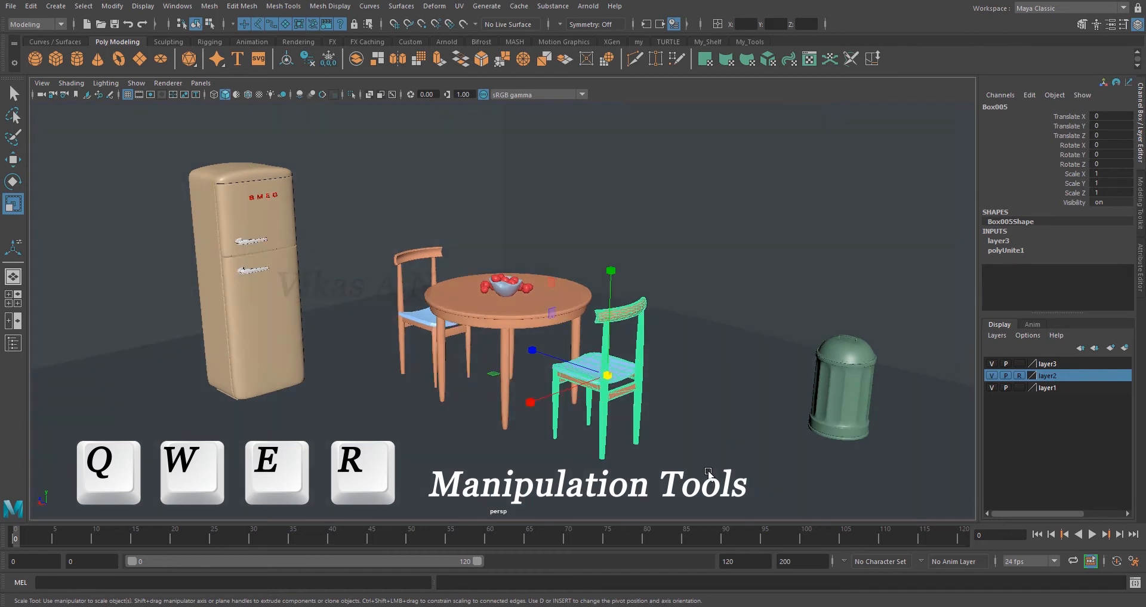
left_click_drag(705, 448, 673, 472, "alt")
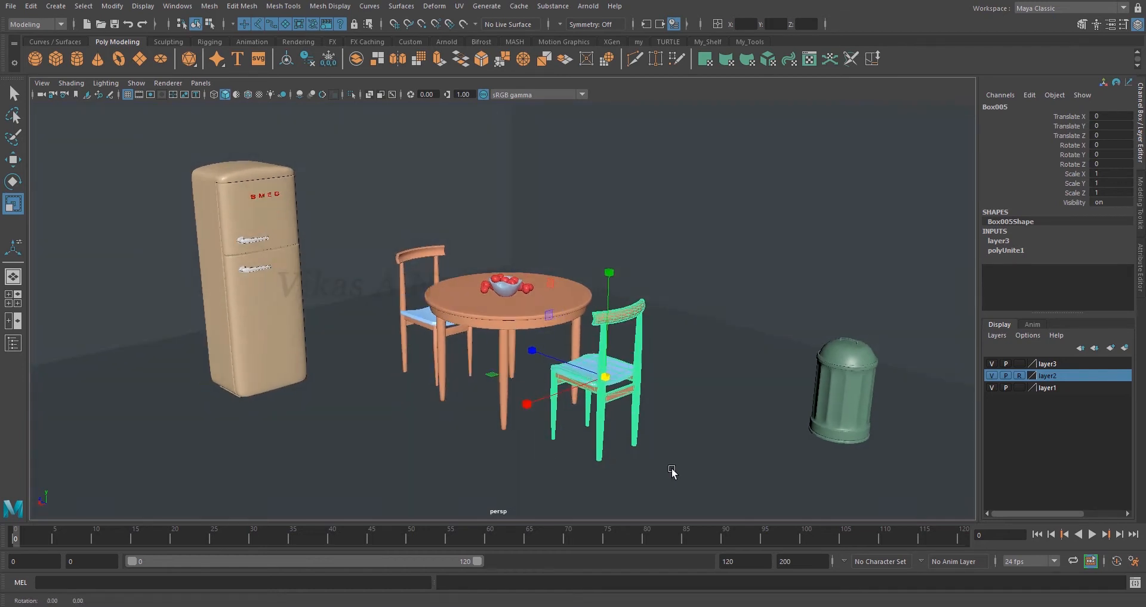
right_click_drag(647, 458, 650, 460, "alt")
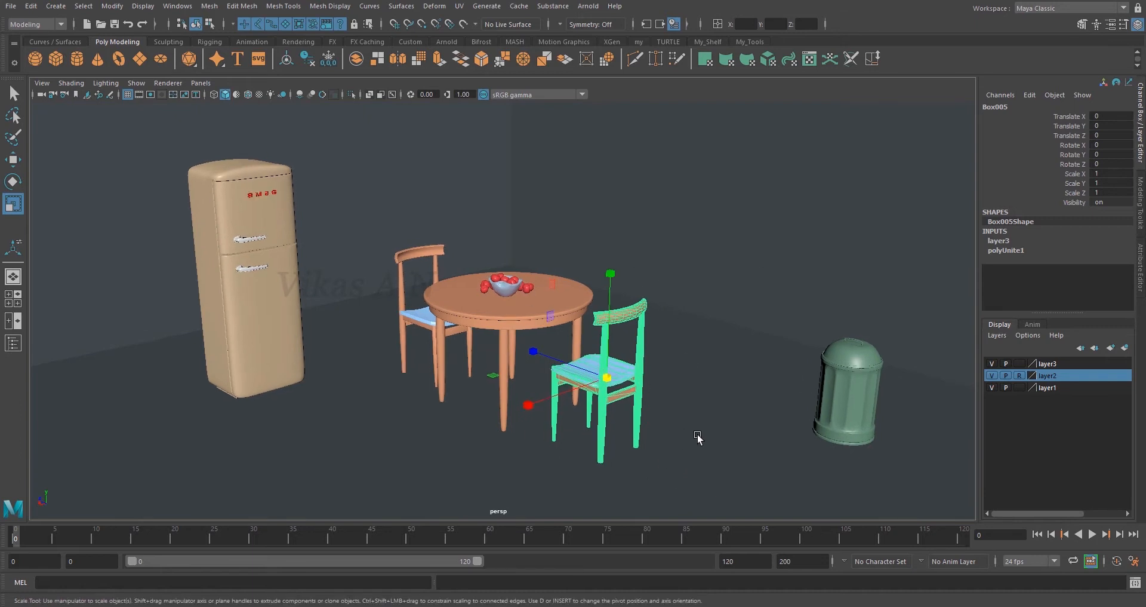
left_click_drag(697, 437, 629, 447, "alt")
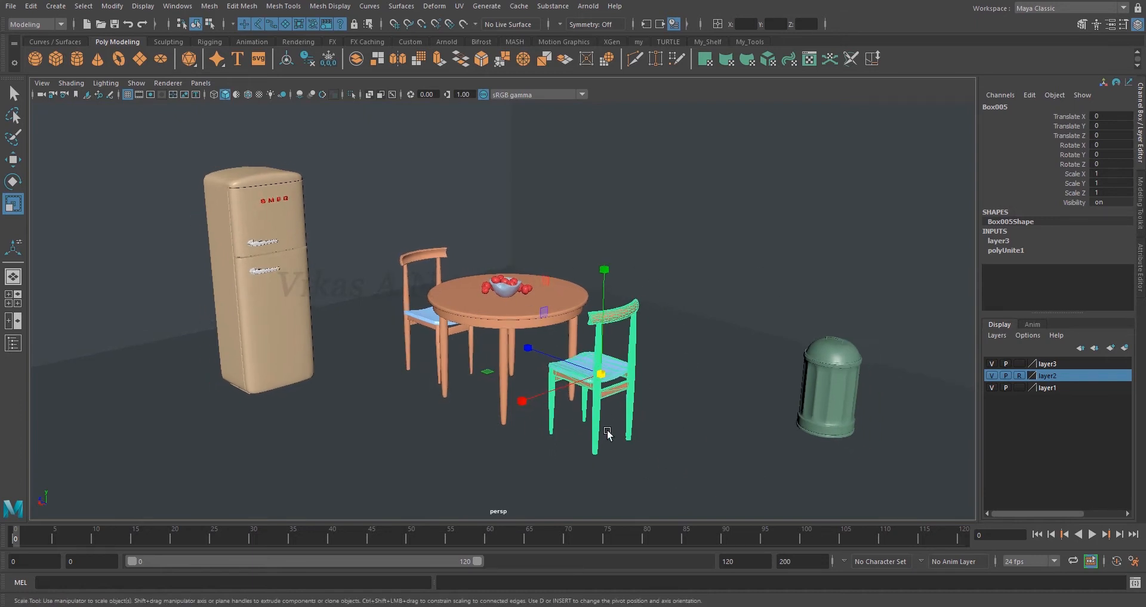
key("ctrl+1")
mouse_move(607, 446)
left_mouse_down("alt")
mouse_move(662, 455)
mouse_move(675, 411)
mouse_move(604, 451)
left_mouse_up("alt")
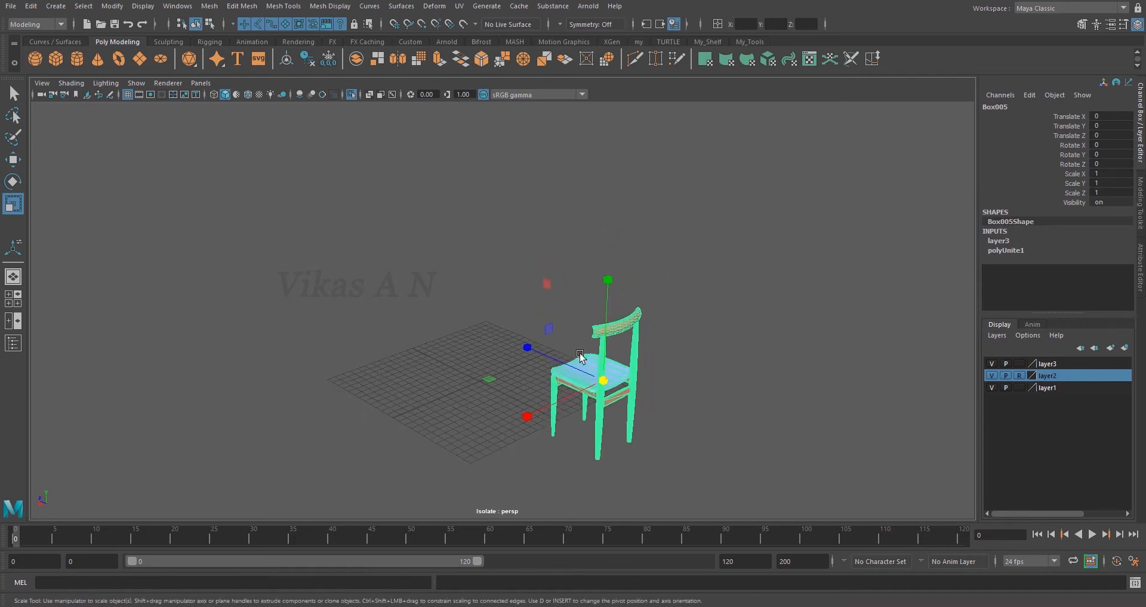
left_click_drag(678, 453, 660, 439, "alt")
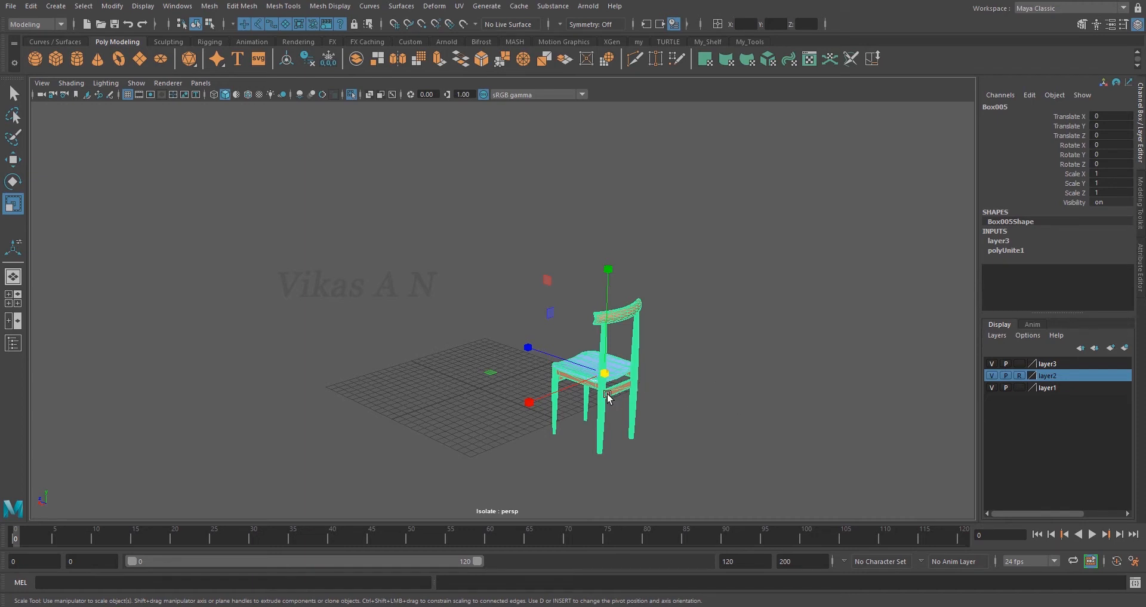
Step: Leave isolation to bring back the kitchen scene, and toggle Isolate Select on and off once more
key("ctrl+1")
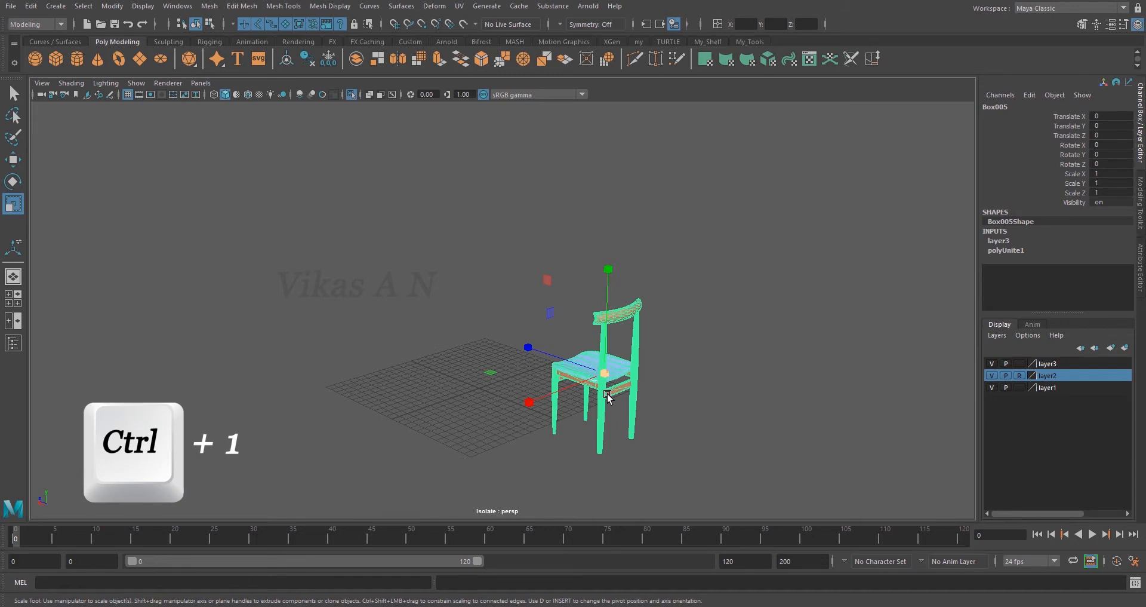
key("ctrl+1")
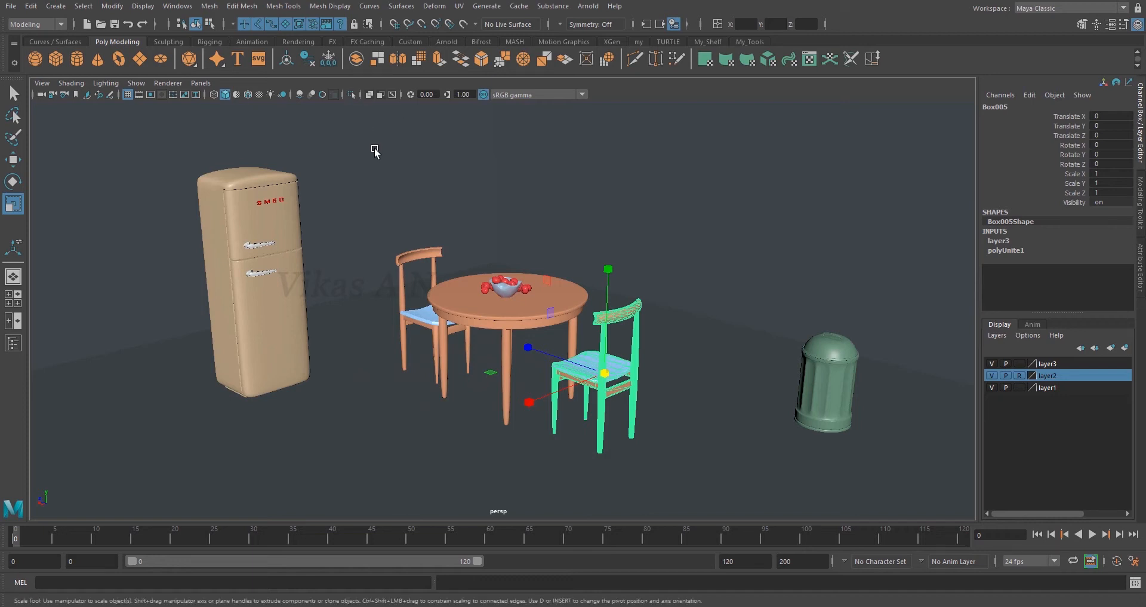
left_click(351, 95)
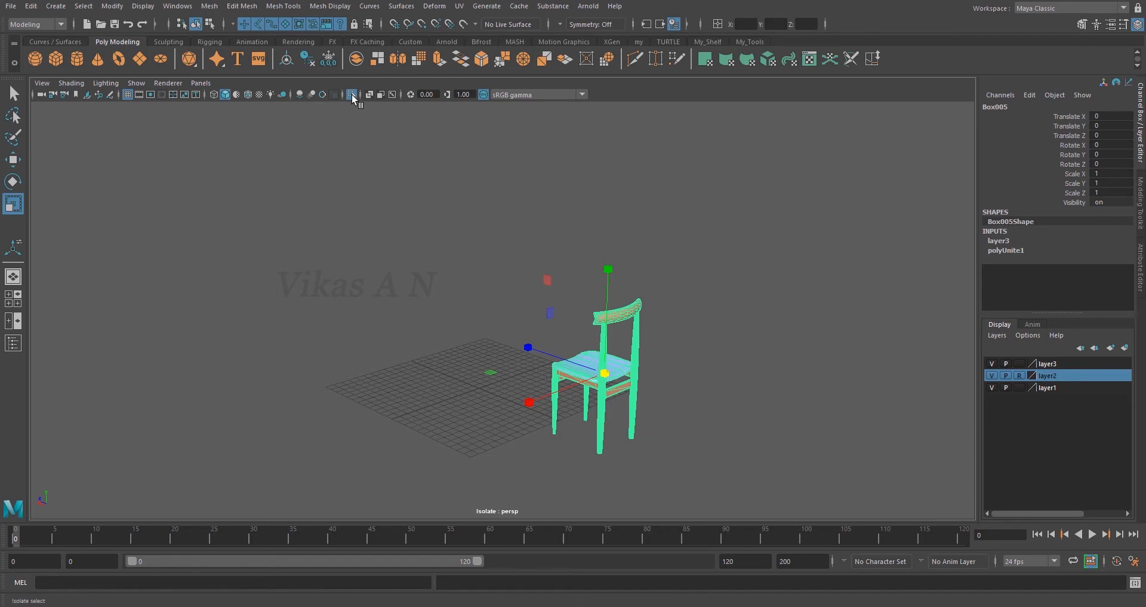
left_click(353, 94)
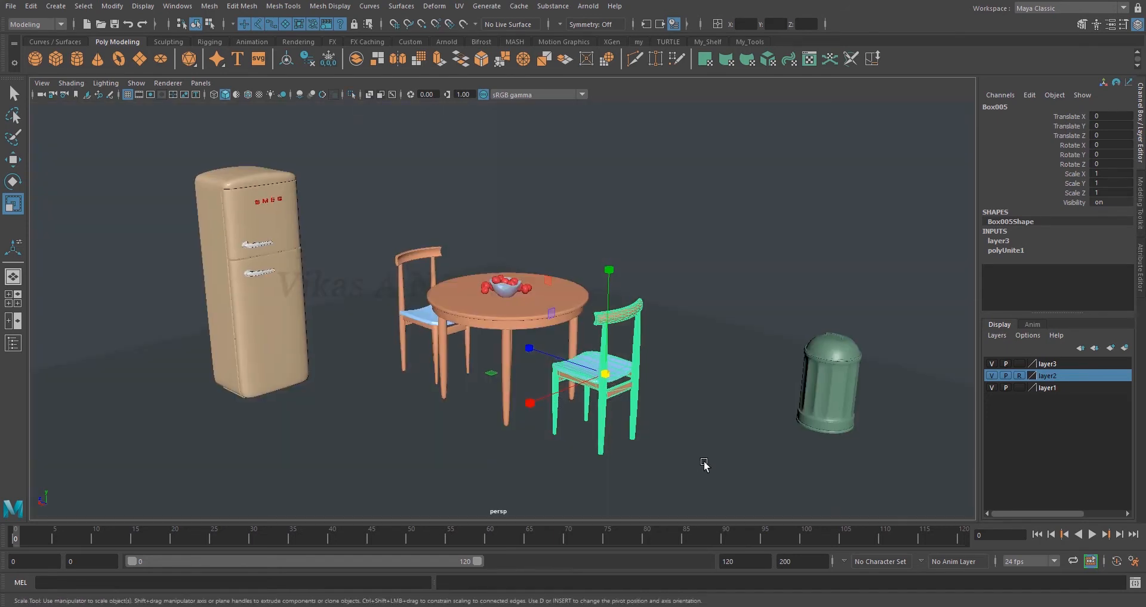
Step: Isolate the selected chair again in preparation for scaling it
key("ctrl+1")
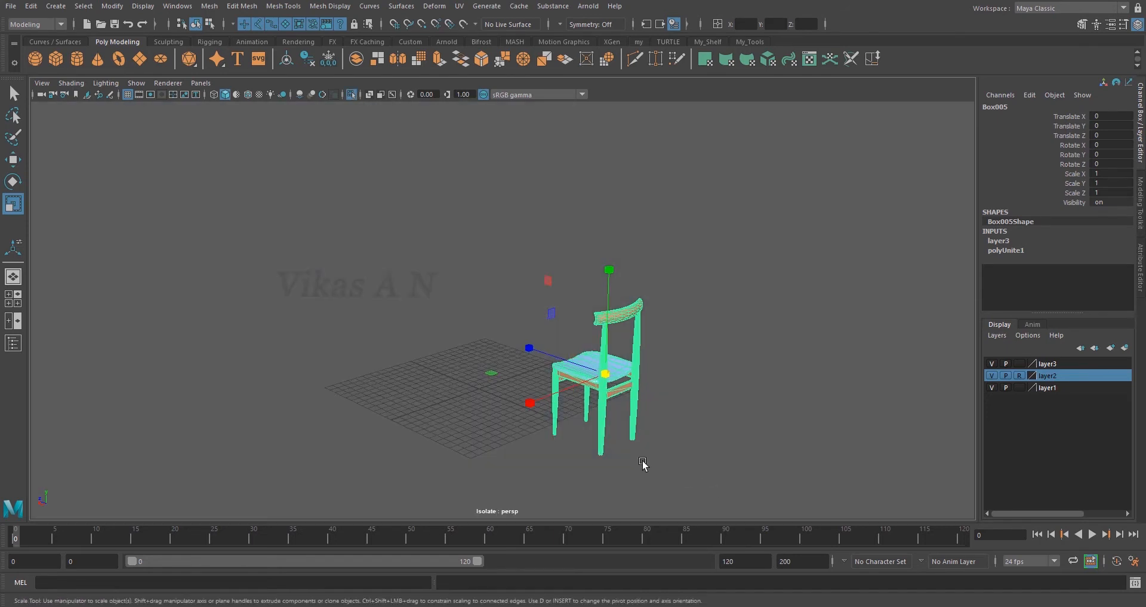
left_click_drag(643, 465, 601, 435, "alt")
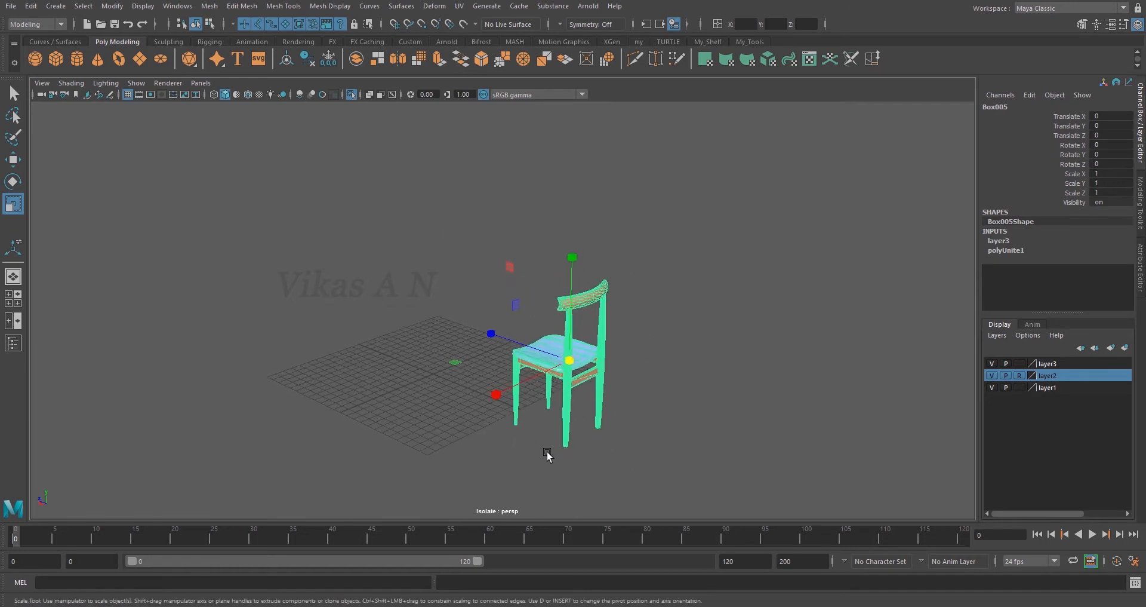
left_click_drag(548, 455, 517, 449, "alt")
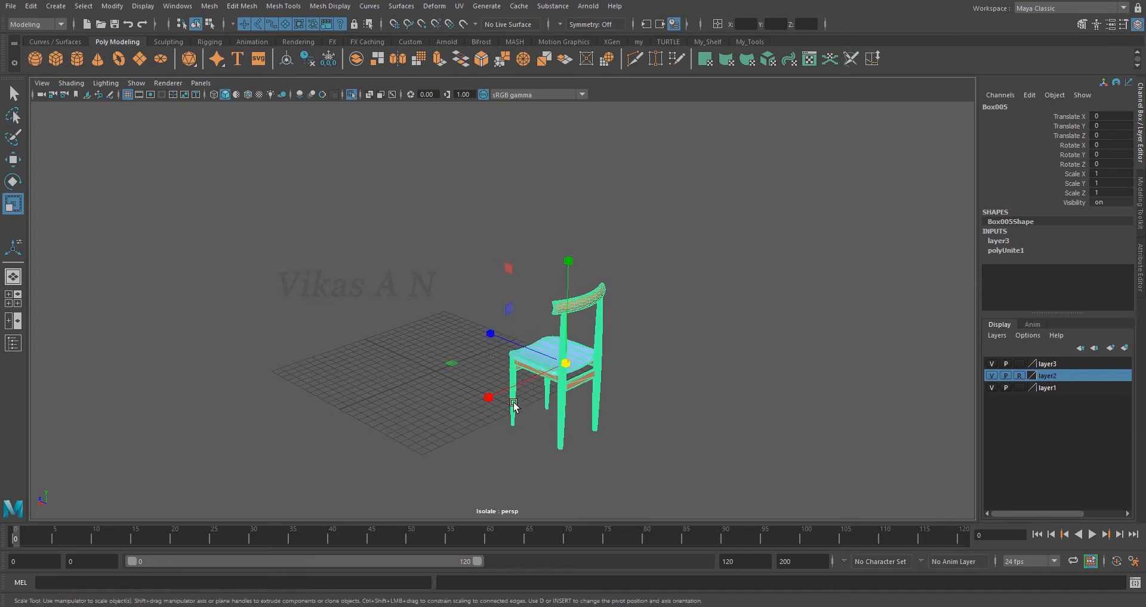
Step: Stretch the chair along its X axis to about 2.6, rescale it on X, and undo these changes
left_click_drag(492, 394, 333, 501)
left_click_drag(553, 468, 714, 476, "alt")
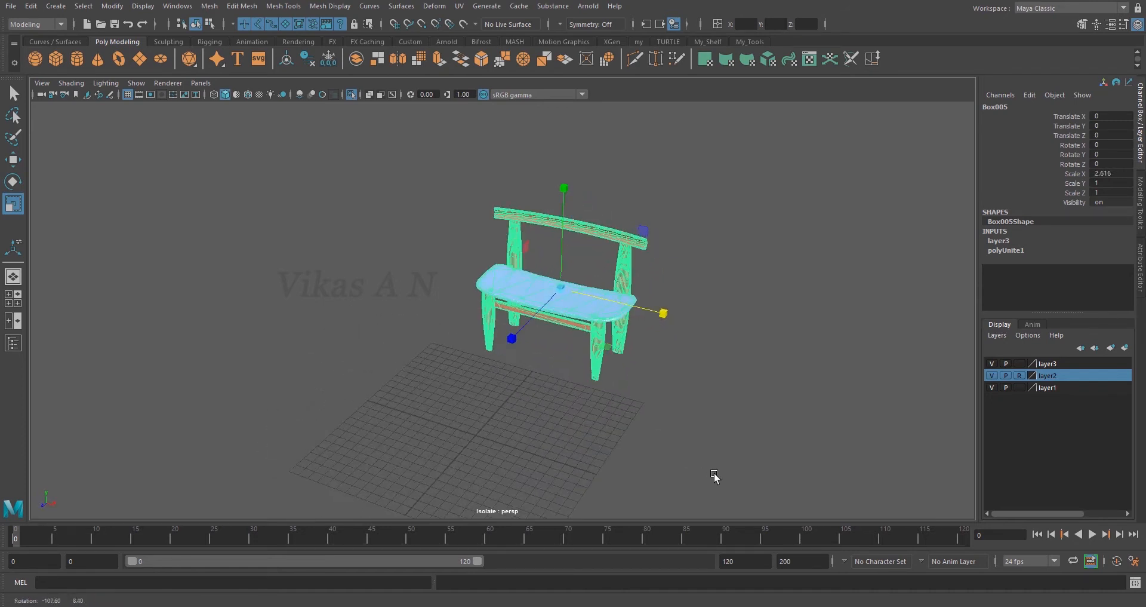
left_click_drag(663, 313, 561, 406)
left_click(682, 427)
key("ctrl+z")
key("ctrl+z")
key("ctrl+z")
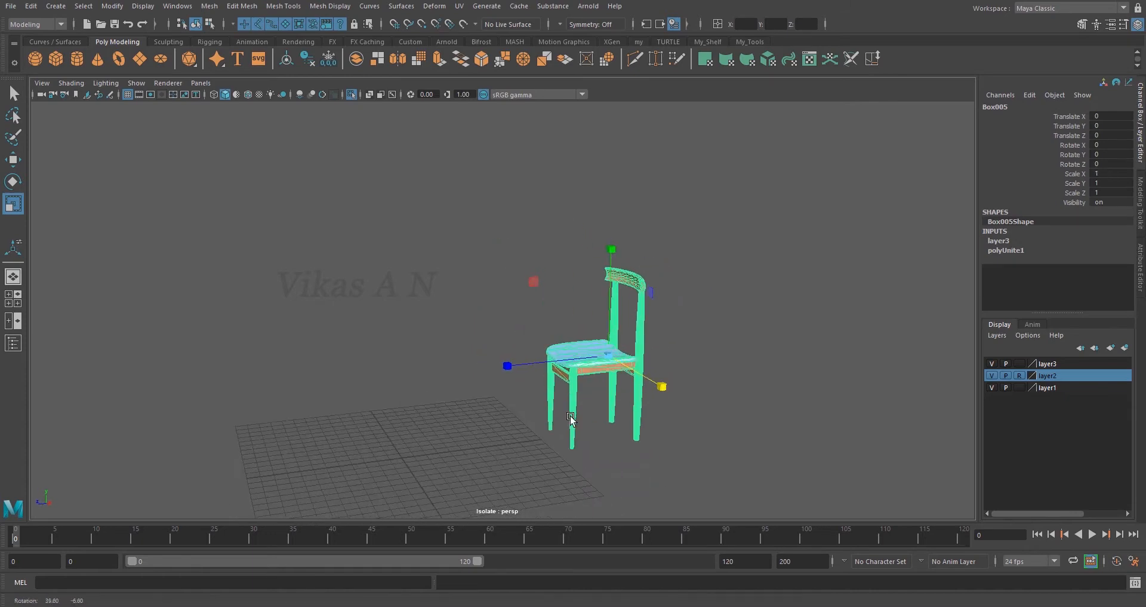
Step: Stretch the chair along its Z axis to about 3.6 in two stages, and undo the scaling
left_click_drag(510, 366, 371, 387)
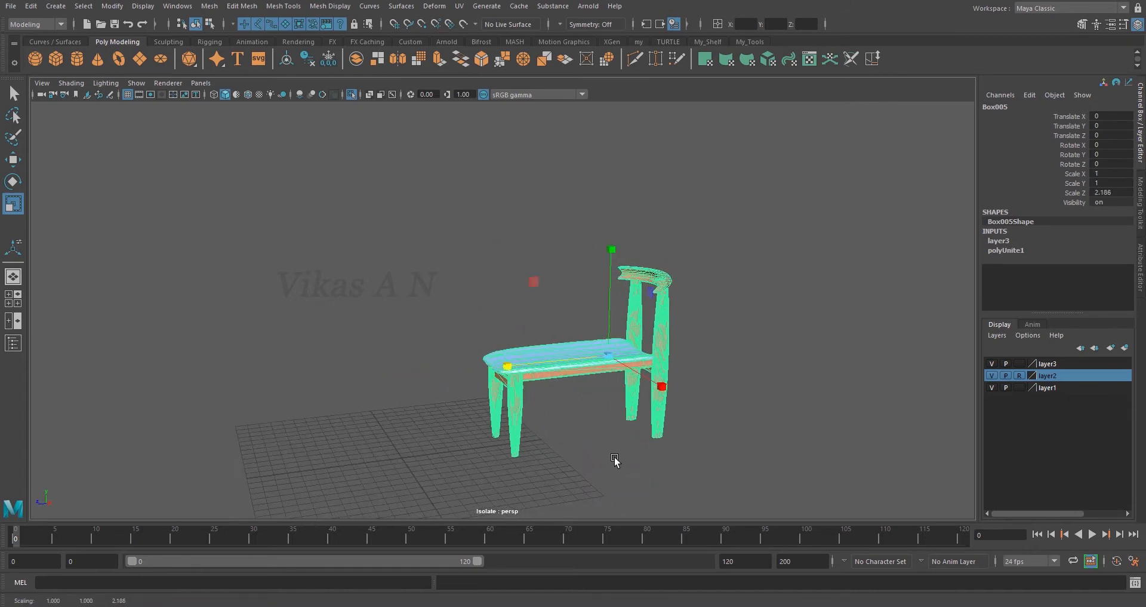
mouse_move(614, 460)
left_mouse_down("alt")
mouse_move(706, 455)
mouse_move(614, 450)
left_mouse_up("alt")
left_click_drag(511, 375, 418, 382)
left_click_drag(597, 442, 545, 435, "alt")
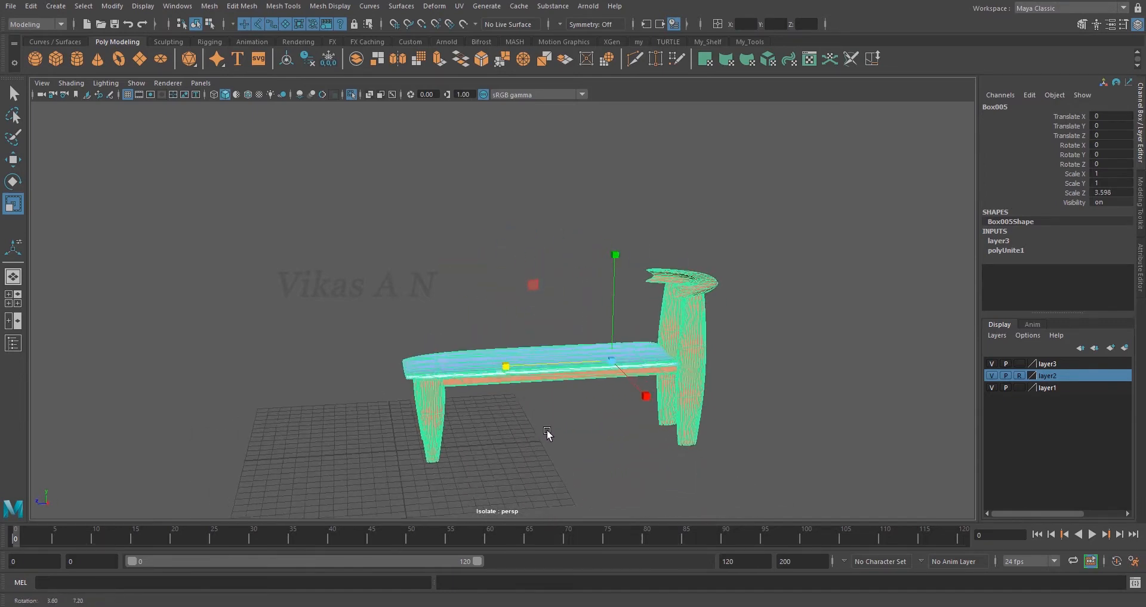
key("ctrl+z")
key("ctrl+z")
left_click_drag(631, 475, 654, 407, "alt")
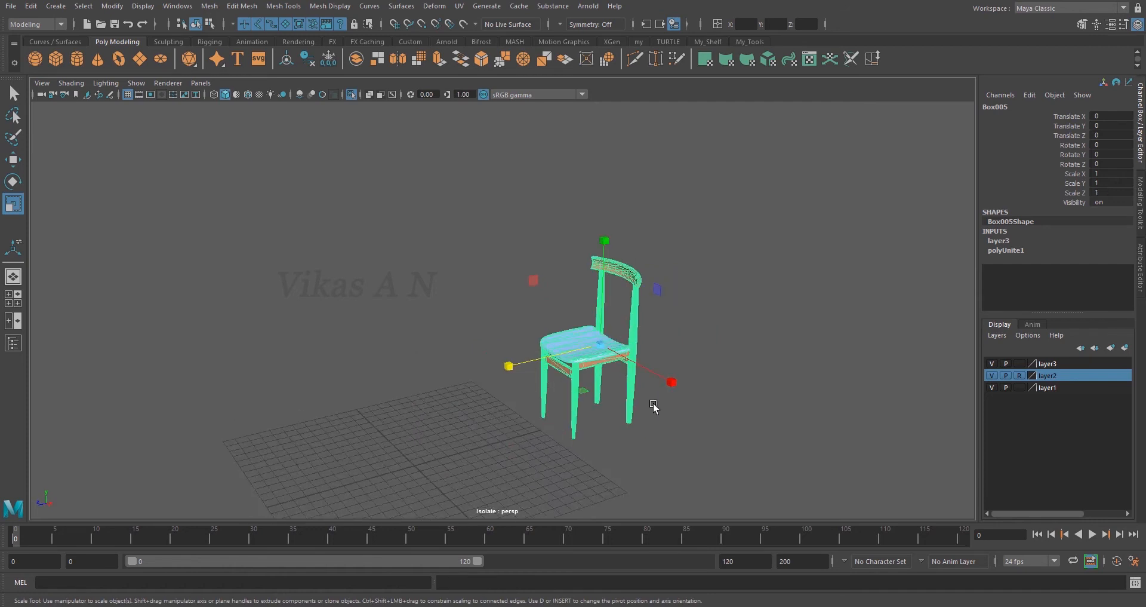
Step: Stretch the chair along its Y axis to about 2.08, scale it back down, and undo both changes
left_click_drag(605, 244, 608, 123)
mouse_move(652, 468)
left_mouse_down("alt")
mouse_move(680, 440)
mouse_move(530, 418)
mouse_move(657, 470)
left_mouse_up("alt")
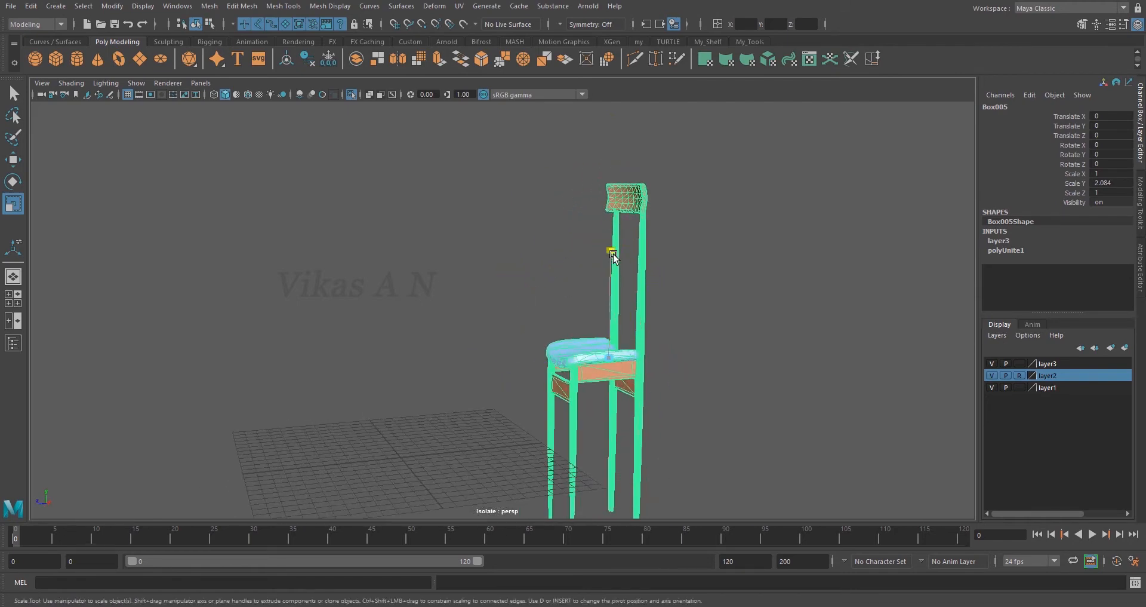
left_click_drag(610, 253, 610, 307)
key("ctrl+z")
key("ctrl+z")
left_click_drag(721, 424, 630, 431, "alt")
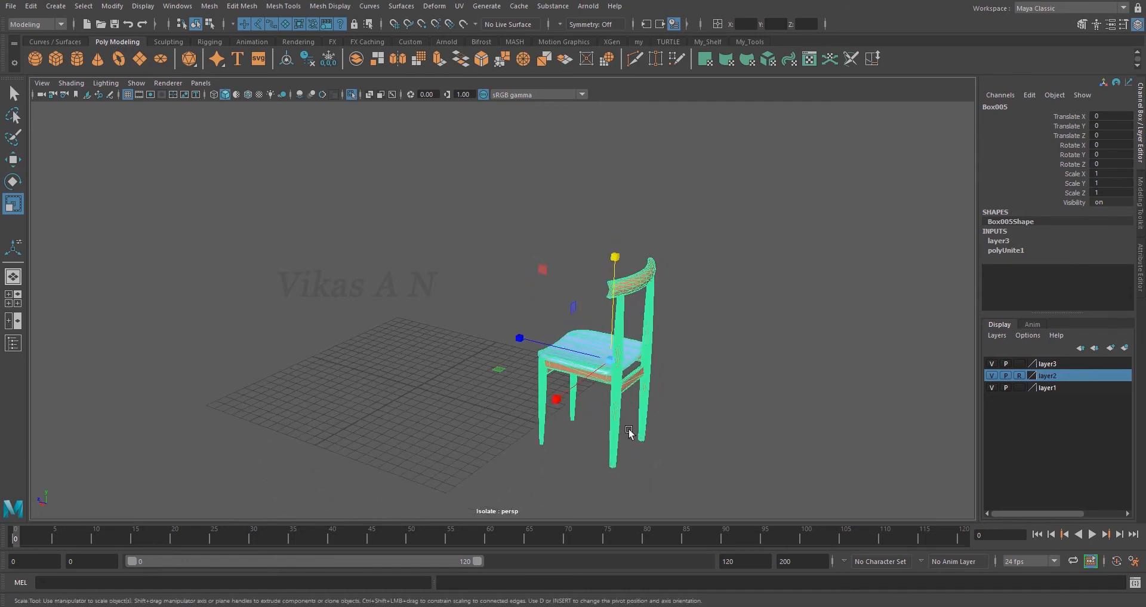
Step: Try scaling the chair along X again with the manipulator, and undo it
left_click_drag(553, 279, 504, 314, "alt")
left_click_drag(586, 435, 550, 388, "alt")
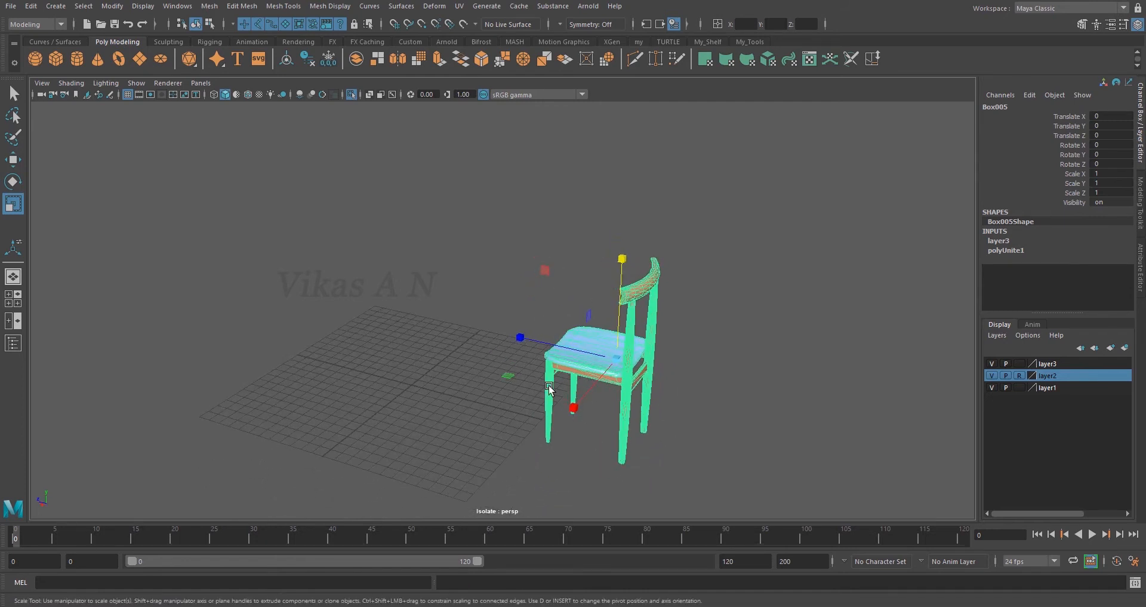
left_click_drag(615, 456, 616, 452, "alt")
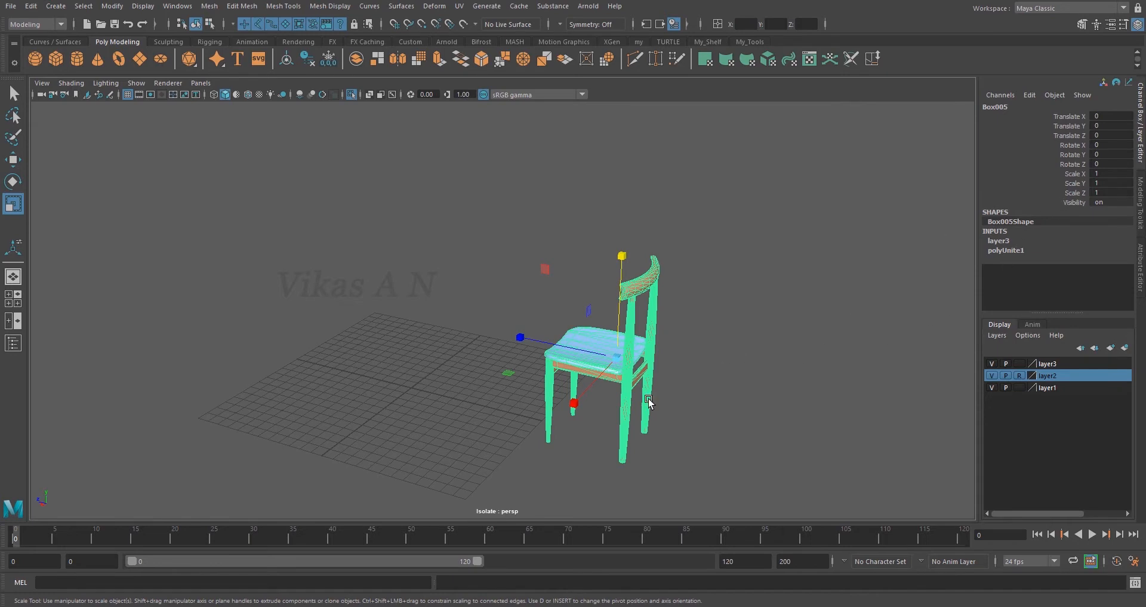
left_click_drag(648, 398, 653, 399, "alt")
left_click_drag(568, 401, 493, 441, "alt")
left_click_drag(652, 417, 621, 435, "alt")
key("ctrl+z")
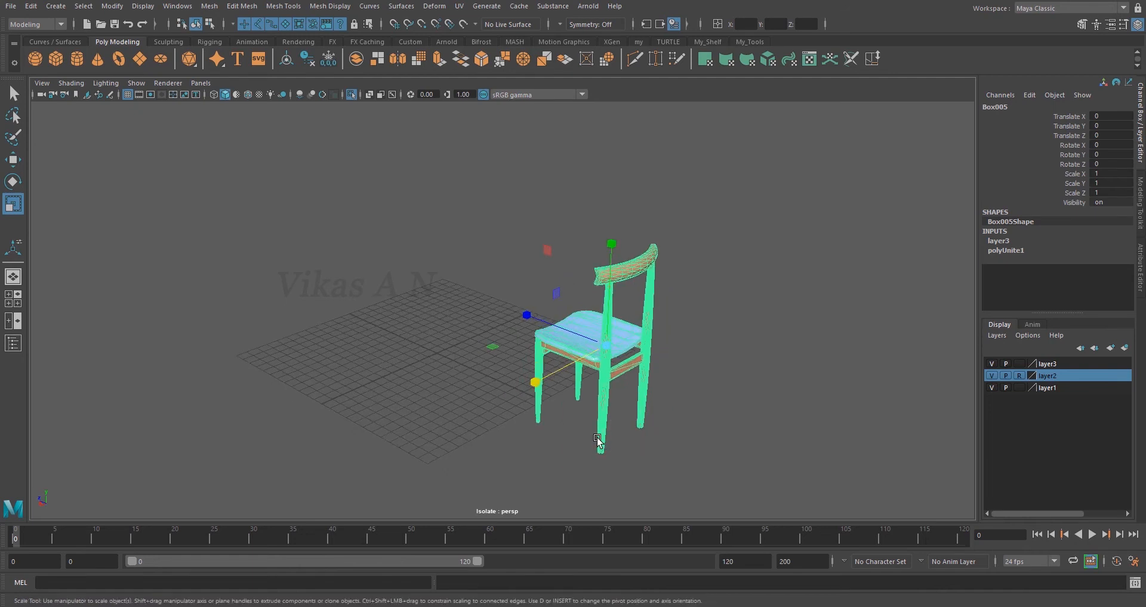
Step: Scale the chair along X to about 1.45 with the manipulator, and set its Scale X value to exactly 2
left_click_drag(714, 445, 703, 444, "alt")
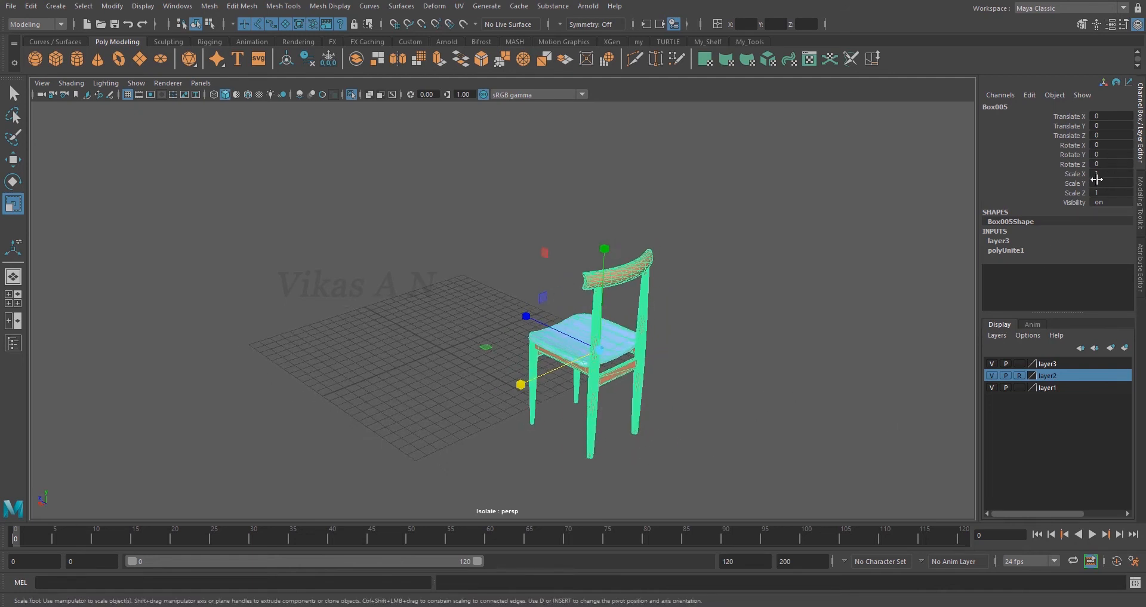
left_click_drag(526, 395, 481, 410)
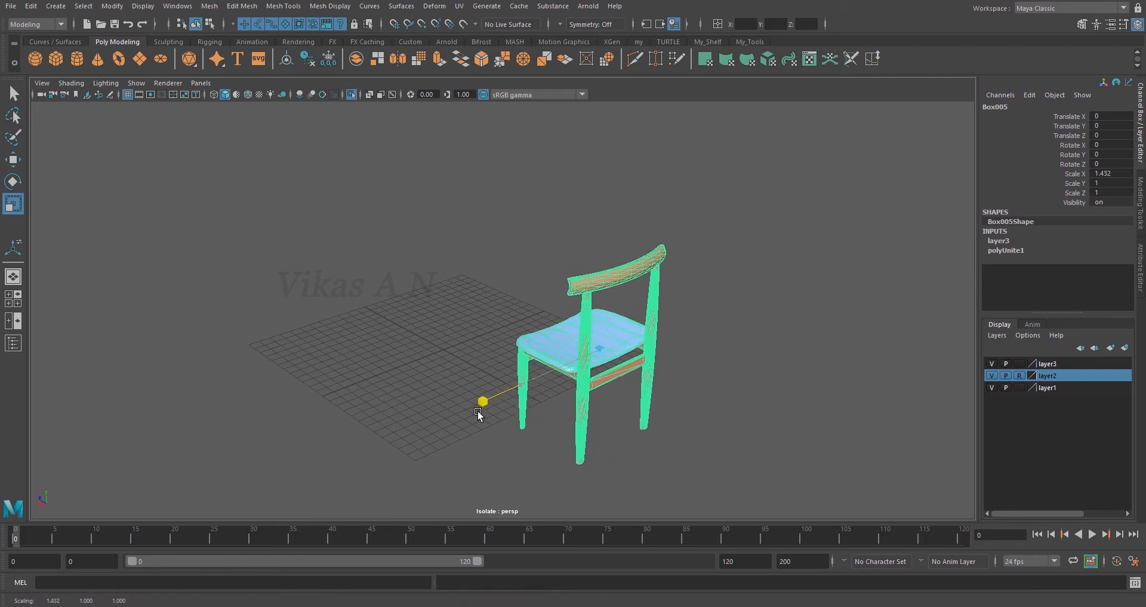
left_click(1109, 173)
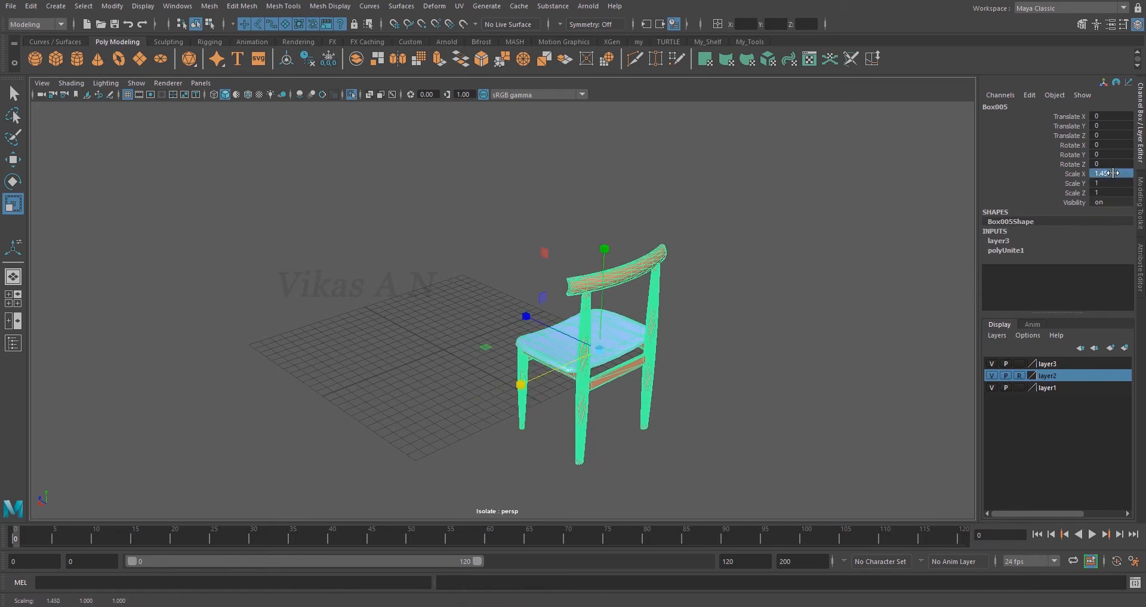
key("Return")
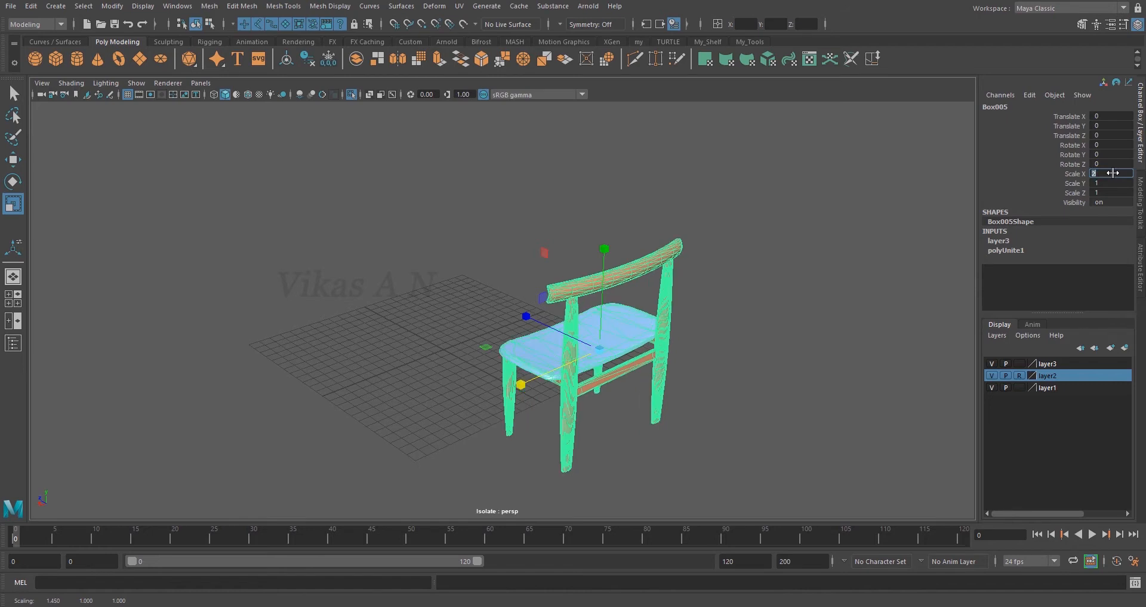
Step: Undo the chair's numeric and manipulator Scale X changes
mouse_move(640, 427)
left_mouse_down("alt")
mouse_move(814, 425)
mouse_move(644, 427)
left_mouse_up("alt")
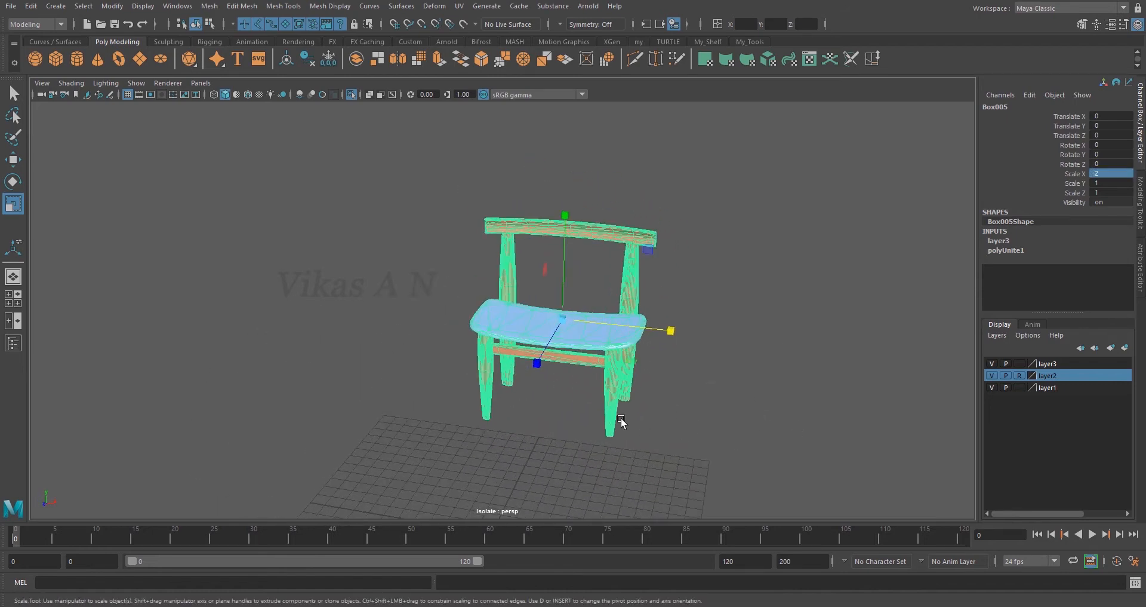
key("ctrl+z")
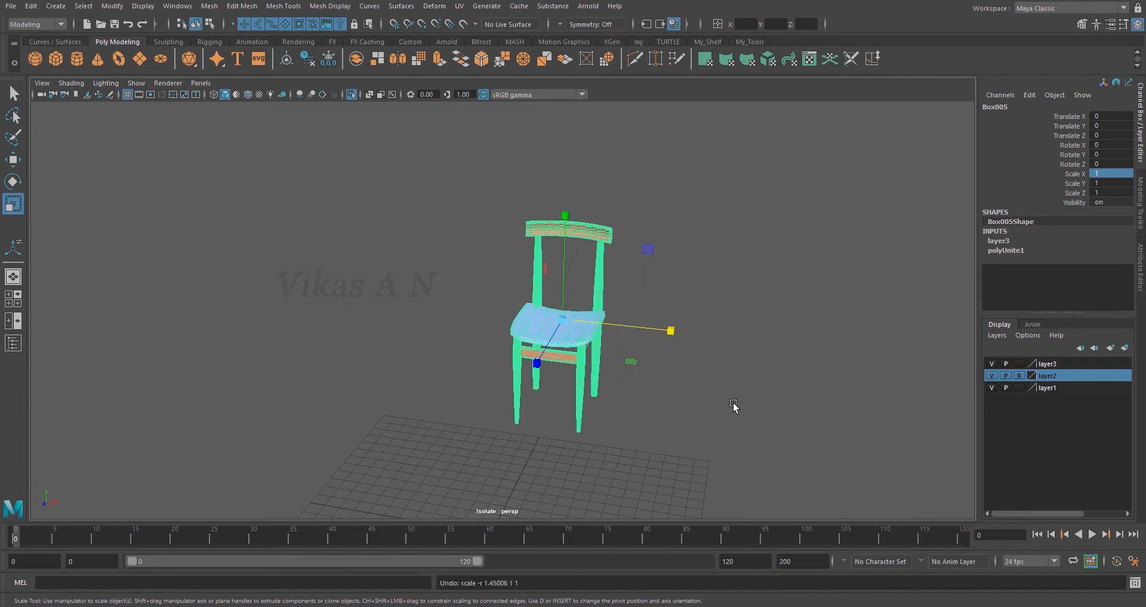
Step: Scale the chair in the XZ plane to about 1.43 with the plane handle, and undo it
left_click_drag(734, 429, 639, 442, "alt")
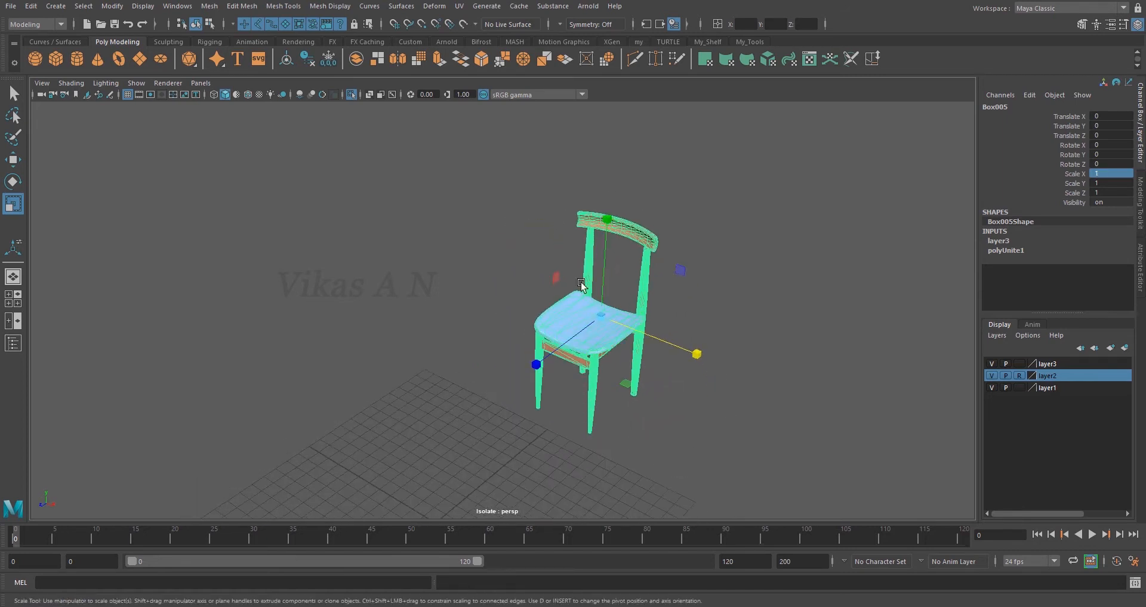
left_click_drag(652, 396, 634, 388, "alt")
scroll(716, 392, "up", 1)
left_click_drag(716, 392, 530, 421, "alt")
middle_click_drag(538, 382, 541, 317, "alt")
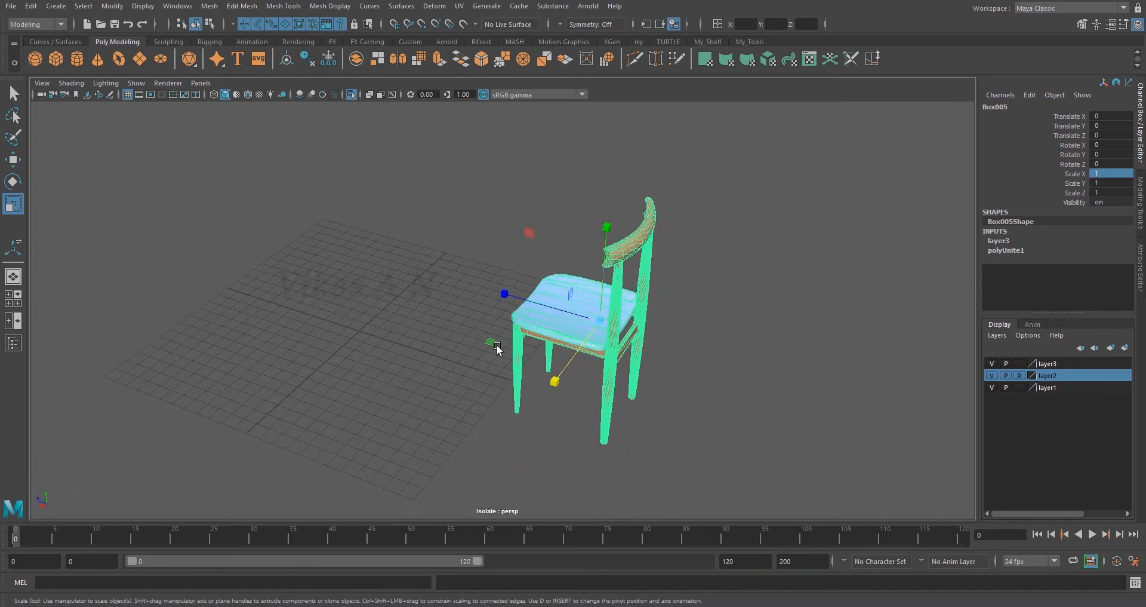
left_click_drag(494, 353, 510, 296, "alt")
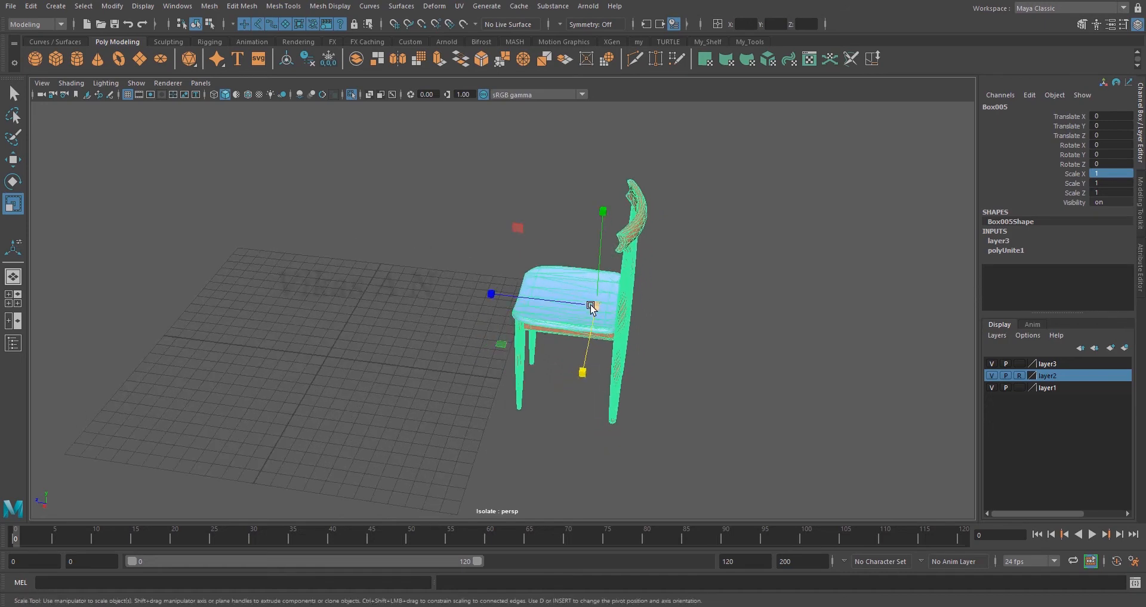
left_click_drag(581, 406, 539, 388, "alt")
left_click_drag(504, 346, 563, 302)
key("ctrl+z")
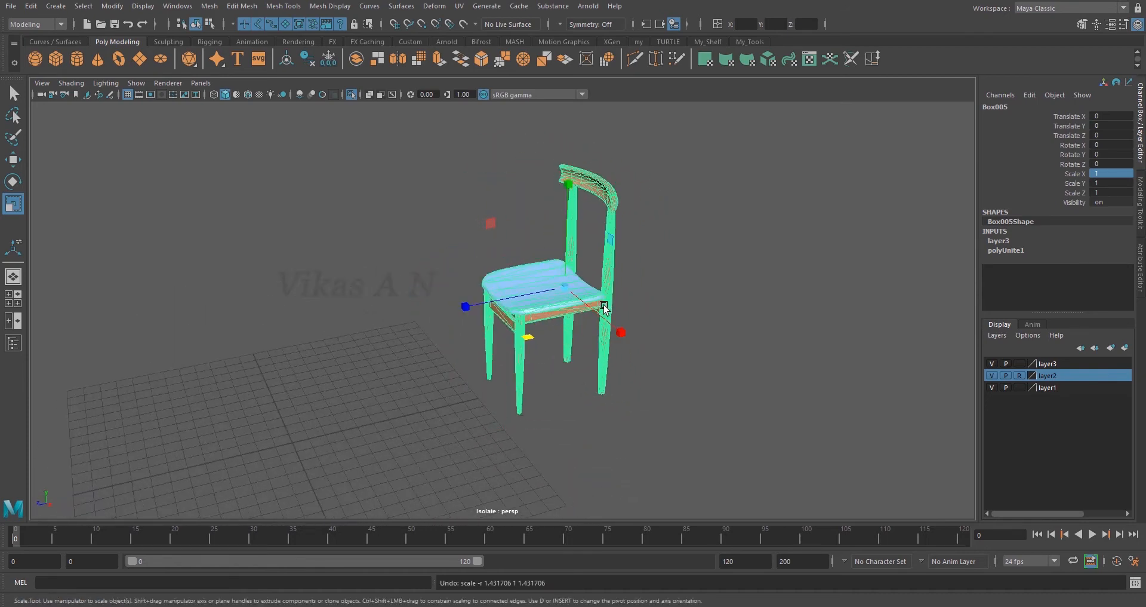
Step: Try scaling the chair to about 2.14 in the XZ plane and about 1.99 in the XY plane, undoing each
left_click_drag(530, 338, 565, 404)
key("ctrl+z")
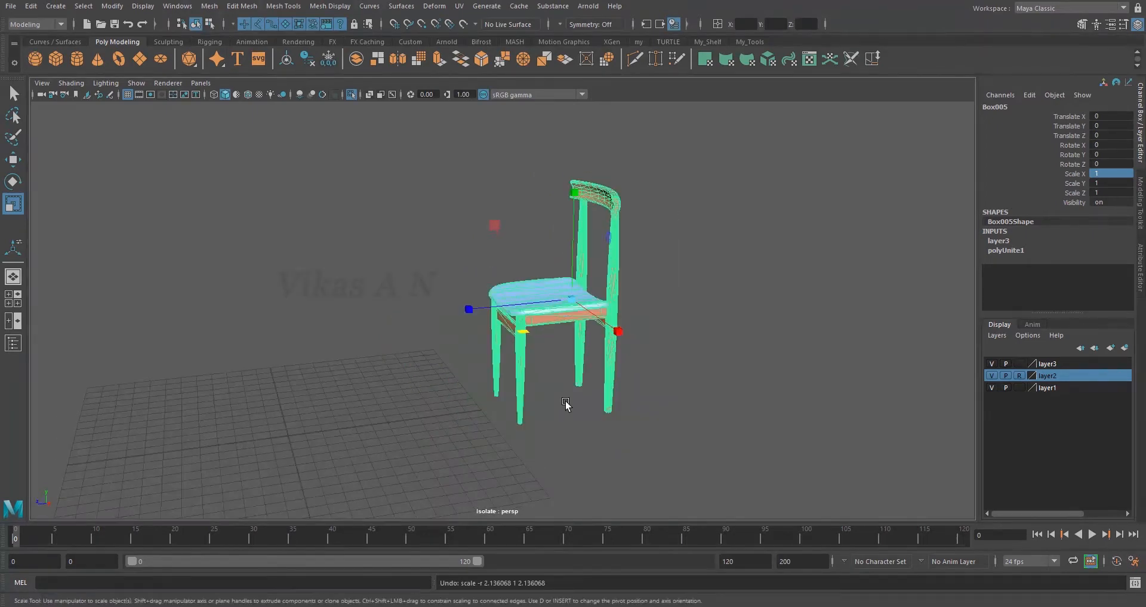
left_click_drag(621, 309, 601, 272, "alt")
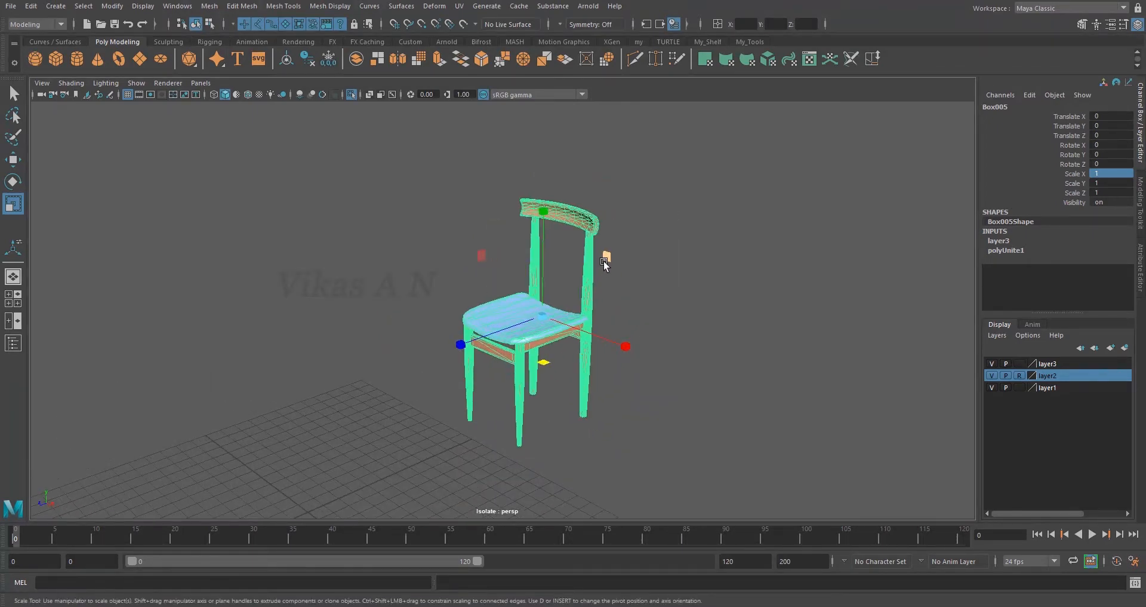
left_click_drag(643, 309, 651, 304, "alt")
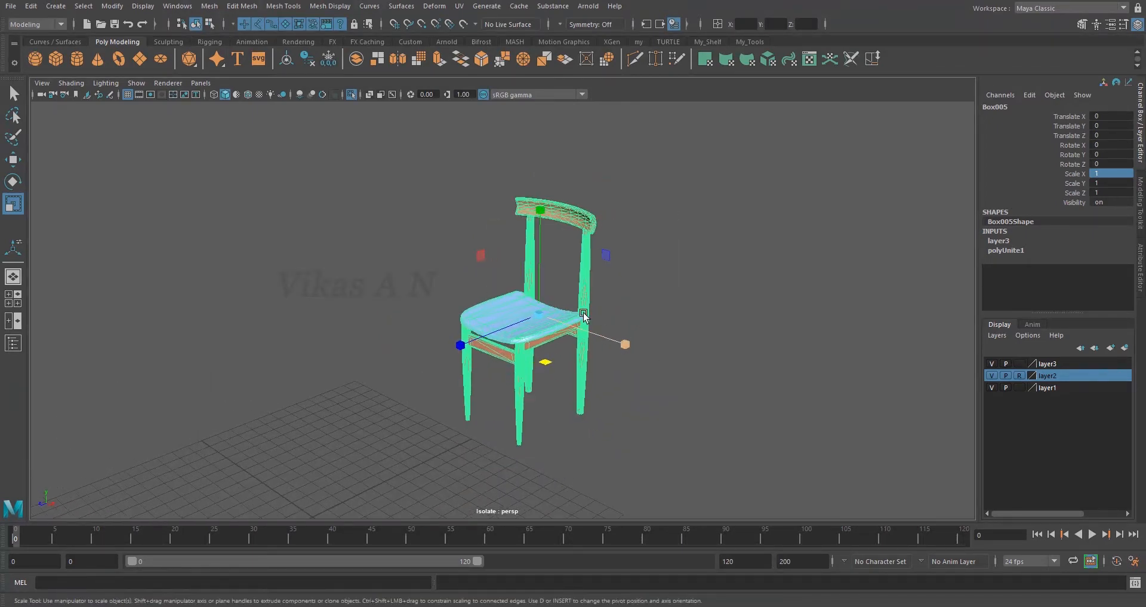
left_click_drag(606, 255, 652, 236)
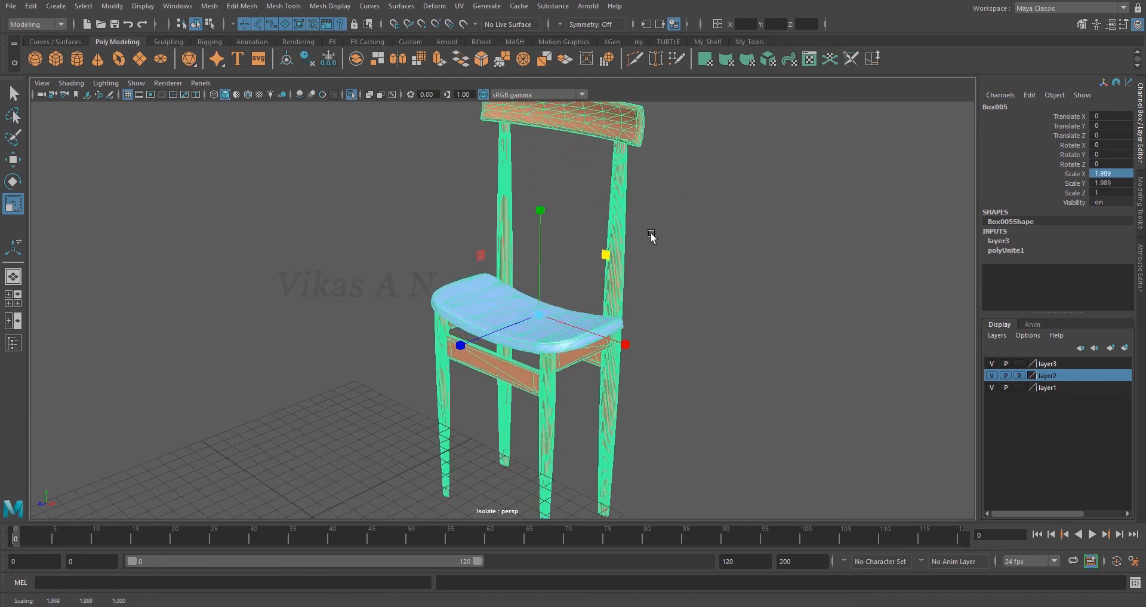
key("ctrl+z")
Step: Try scaling the chair with the YZ plane handle and again with the XZ plane handle, undoing each
left_click_drag(666, 332, 591, 327, "alt")
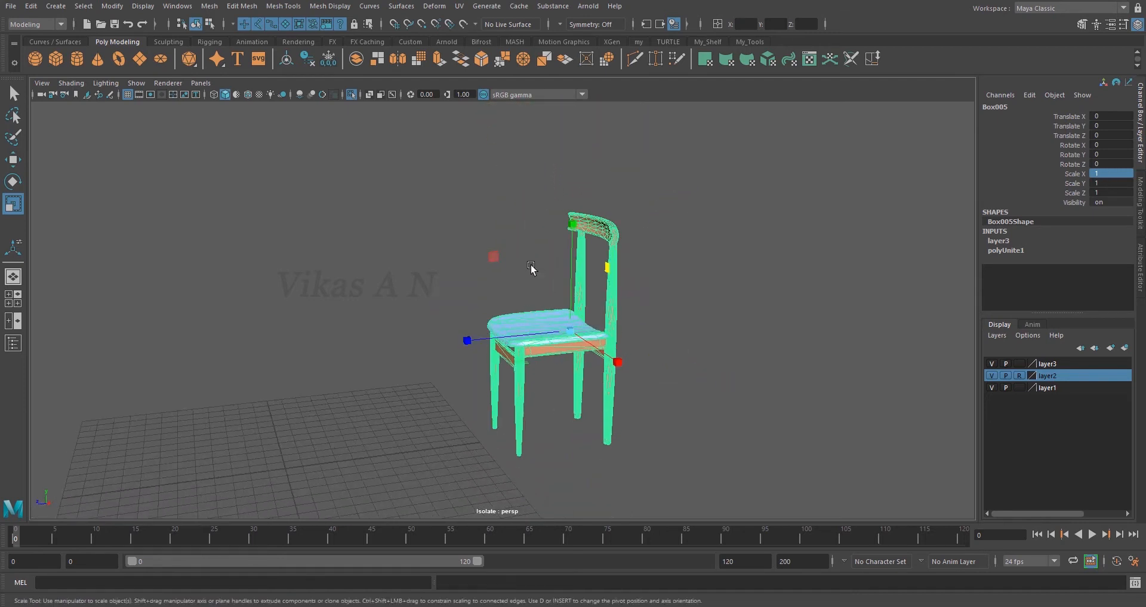
left_click_drag(492, 257, 482, 231)
mouse_move(474, 308)
left_mouse_down("alt")
mouse_move(563, 325)
mouse_move(465, 307)
left_mouse_up("alt")
key("ctrl+z")
left_click_drag(589, 395, 614, 389, "alt")
left_click_drag(544, 370, 565, 395)
key("ctrl+z")
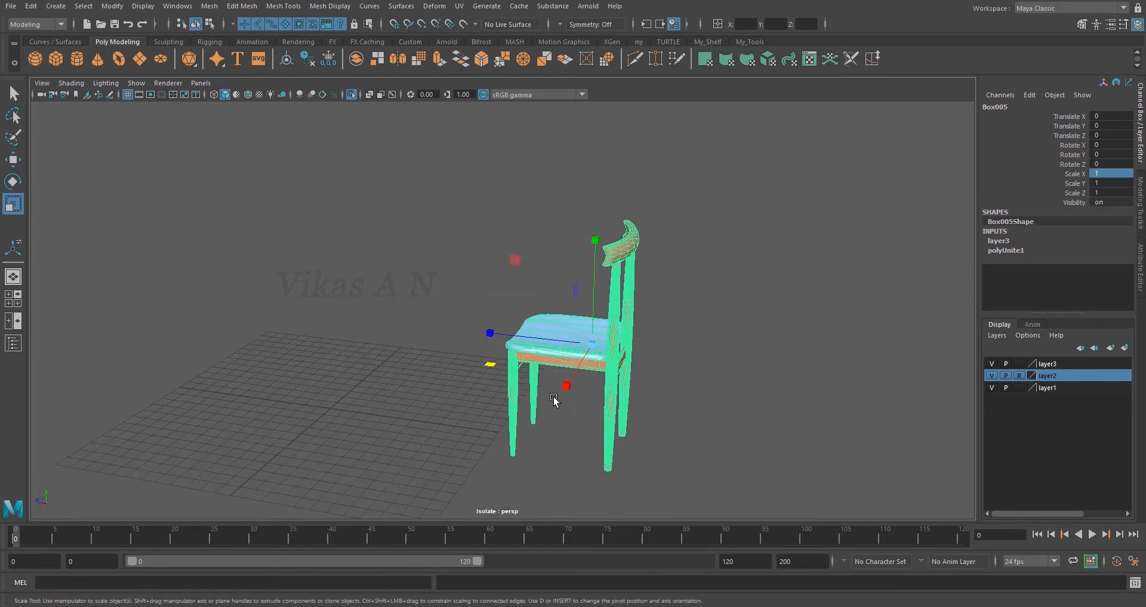
Step: Try scaling the chair uniformly to about 1.23 with the central handle, scale it uniformly once more, and undo both changes
left_click_drag(574, 423, 601, 380, "alt")
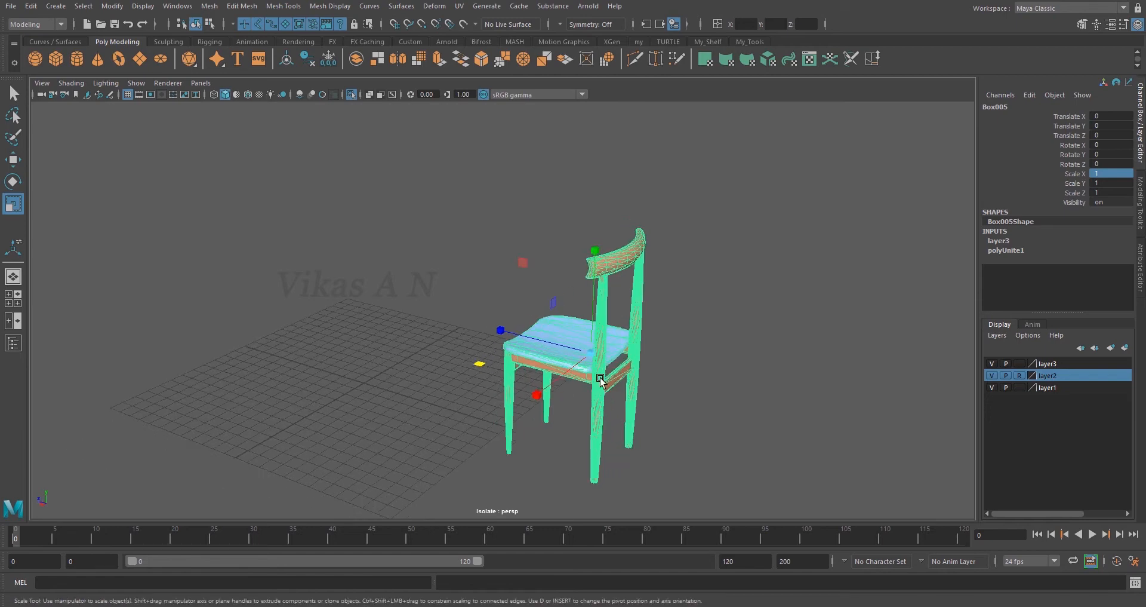
right_click_drag(591, 354, 613, 378, "alt")
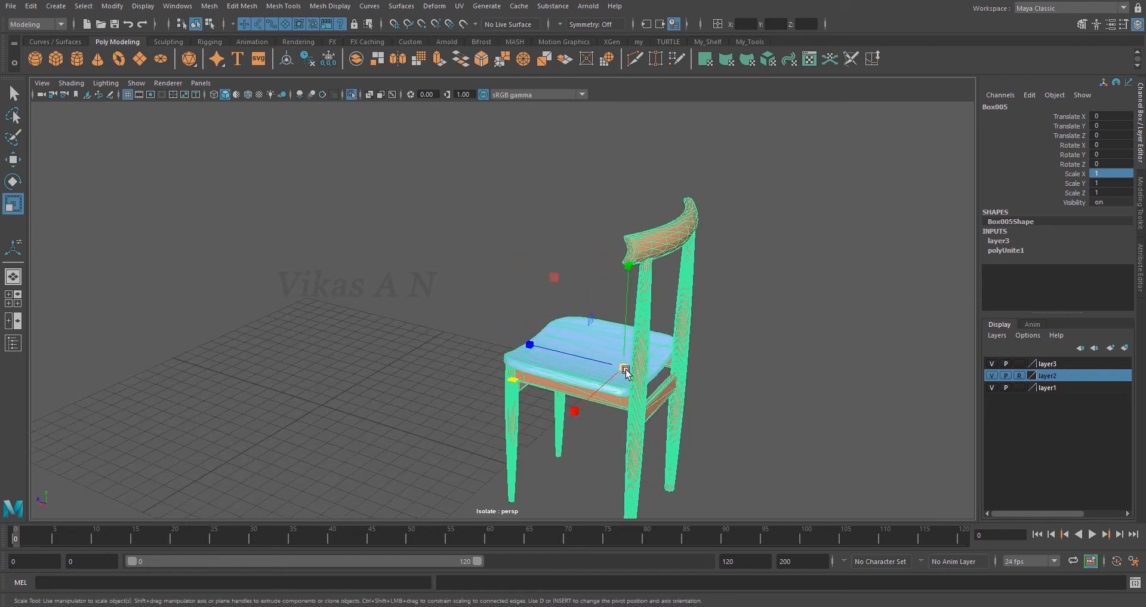
left_click_drag(626, 369, 681, 268)
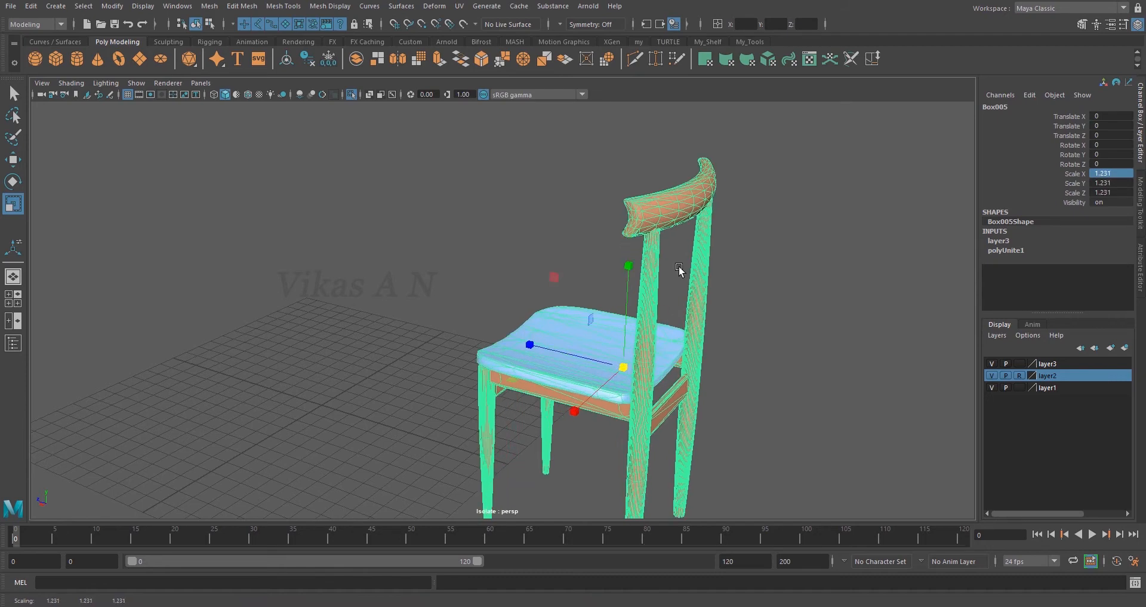
scroll(681, 267, "down", 3)
left_click_drag(593, 356, 565, 440)
key("ctrl+z")
key("ctrl+z")
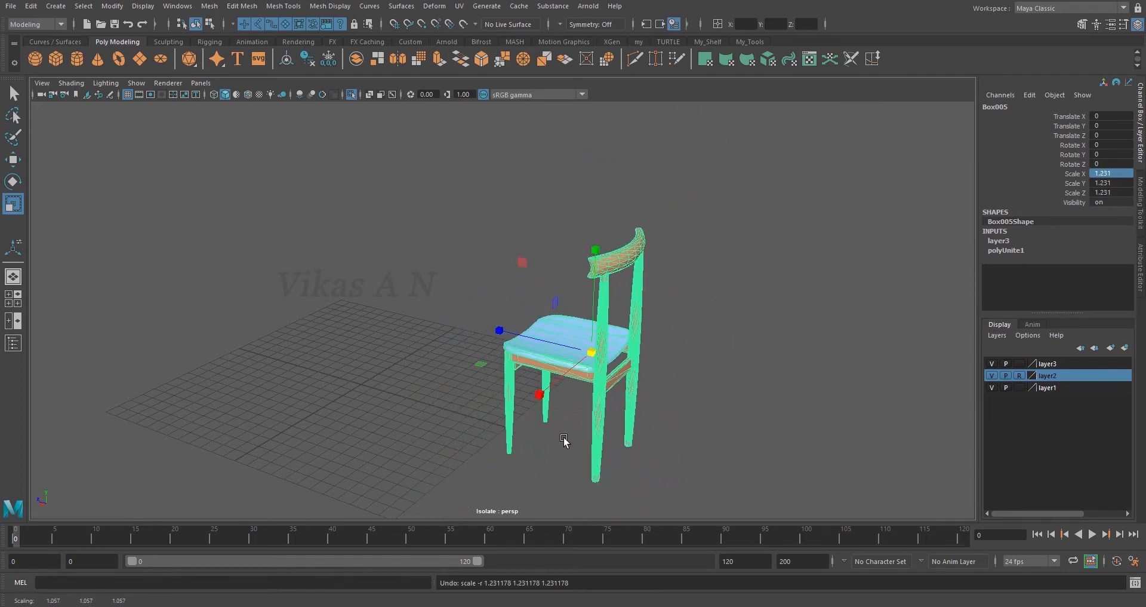
Step: Set the chair's Scale X, Y and Z values together to 2, and undo the change
right_click_drag(772, 442, 708, 447, "alt")
left_click_drag(577, 396, 603, 408, "alt")
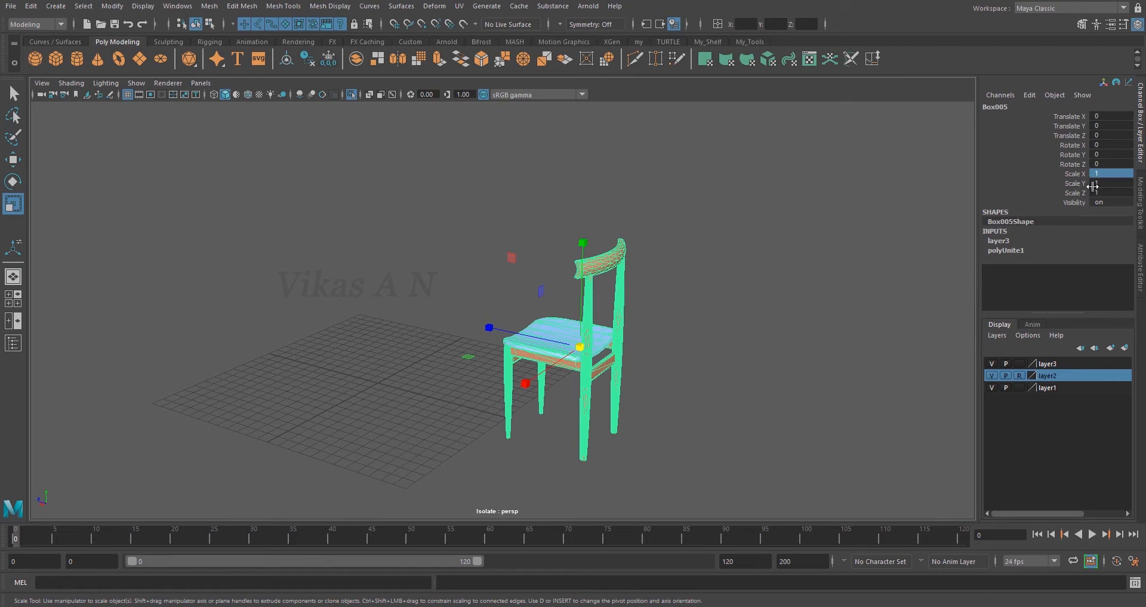
left_click_drag(1105, 172, 1105, 194)
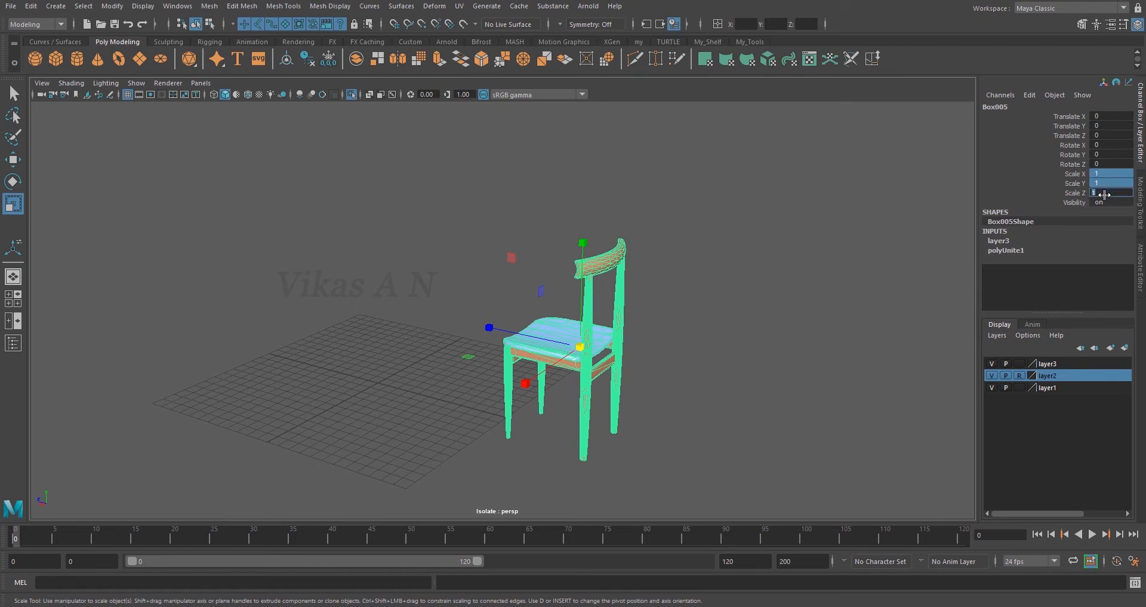
type("2")
key("Return")
right_click_drag(790, 401, 716, 424, "alt")
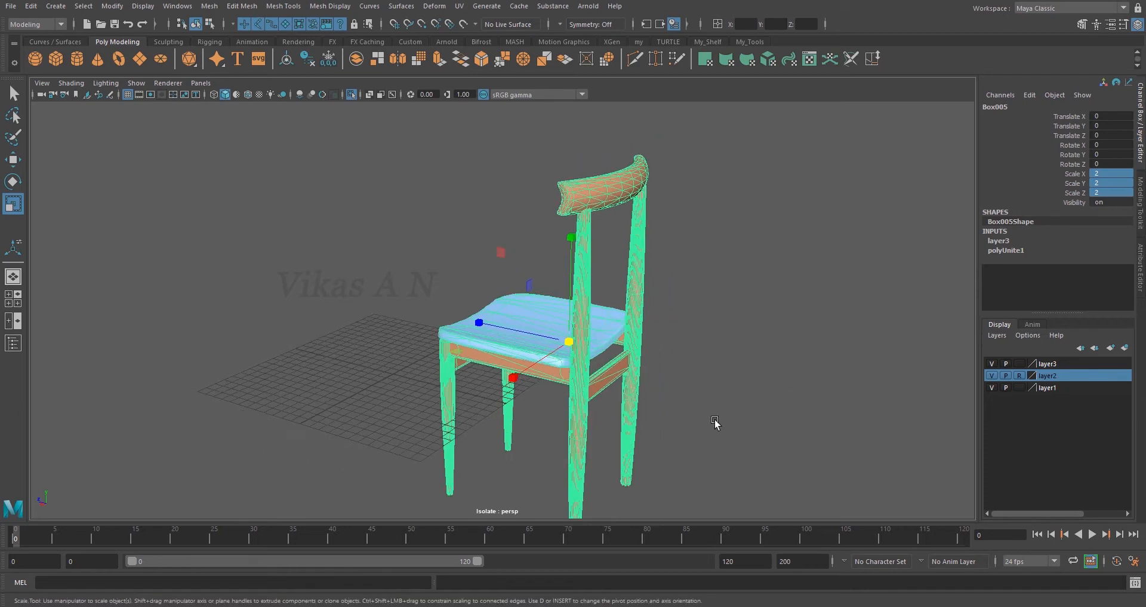
left_click_drag(716, 424, 732, 427, "alt")
key("ctrl+z")
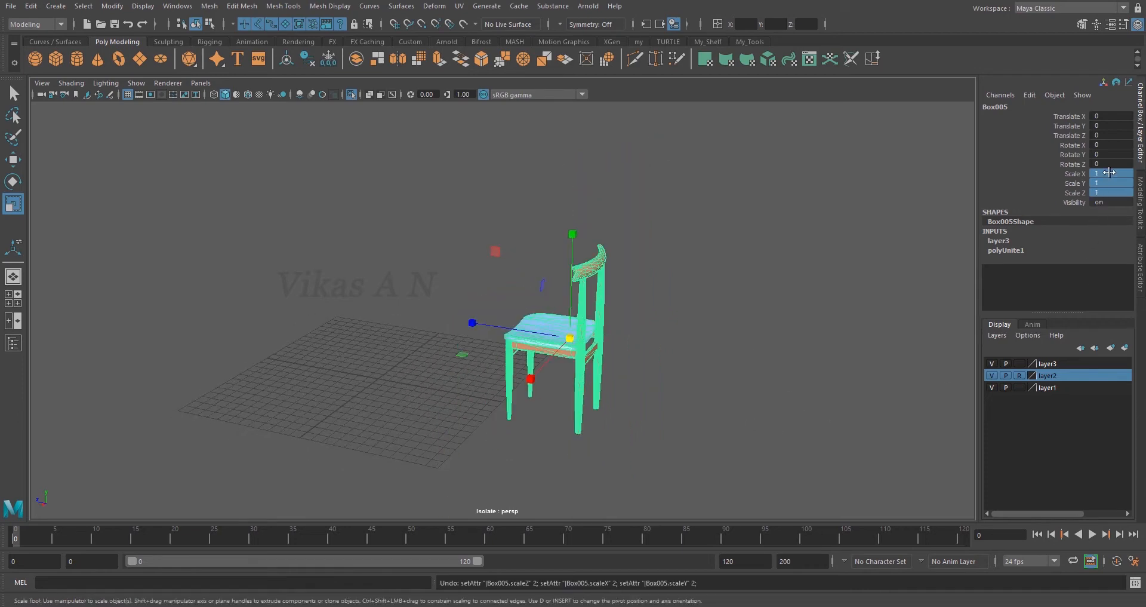
Step: Set the chair's Scale X, Y and Z values together to 0.5, and end the selection isolation to show the whole kitchen
double_click(1110, 193)
key("Return")
left_click_drag(625, 380, 642, 418, "alt")
key("ctrl+1")
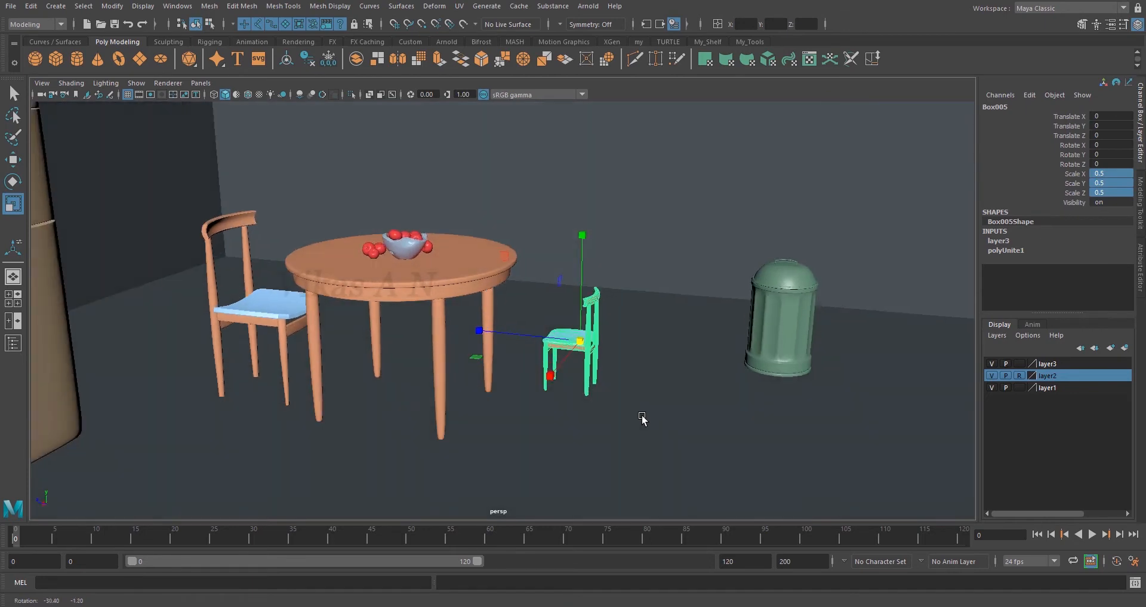
Step: Undo the chair's 0.5 scaling, return to the Select tool and clear the selection
left_click_drag(369, 389, 640, 454, "alt")
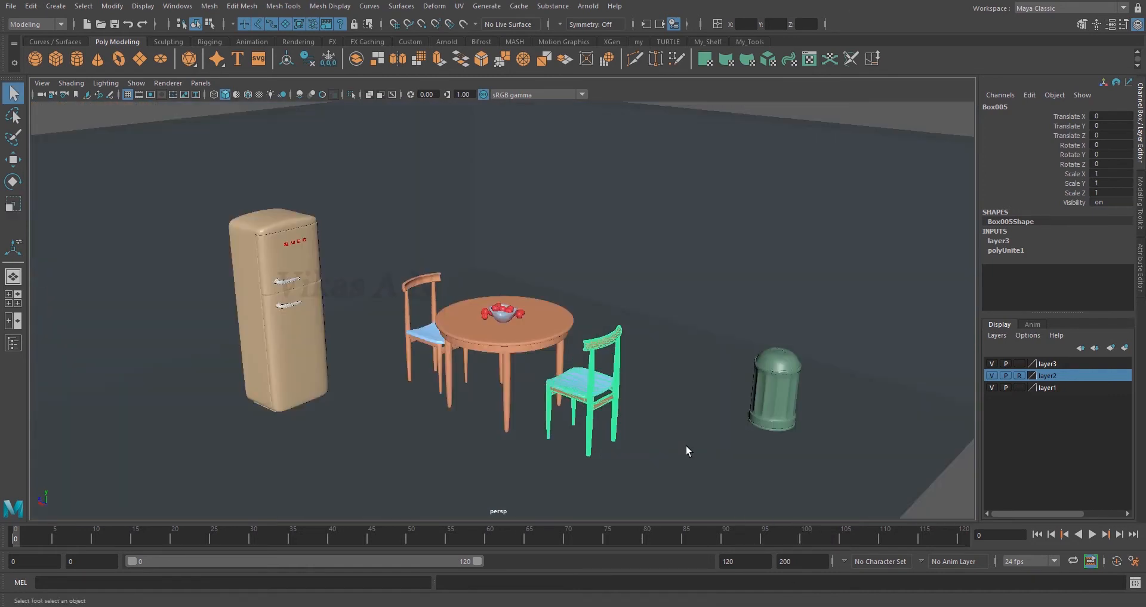
left_click_drag(686, 446, 682, 442, "alt")
left_click(700, 441)
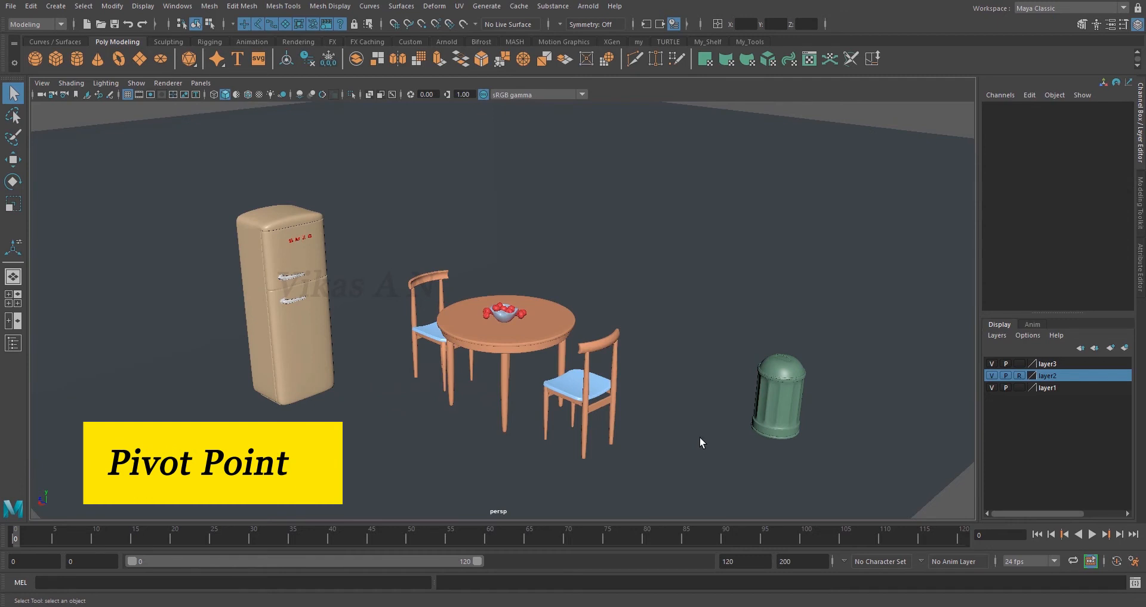
left_click_drag(649, 463, 655, 459, "alt")
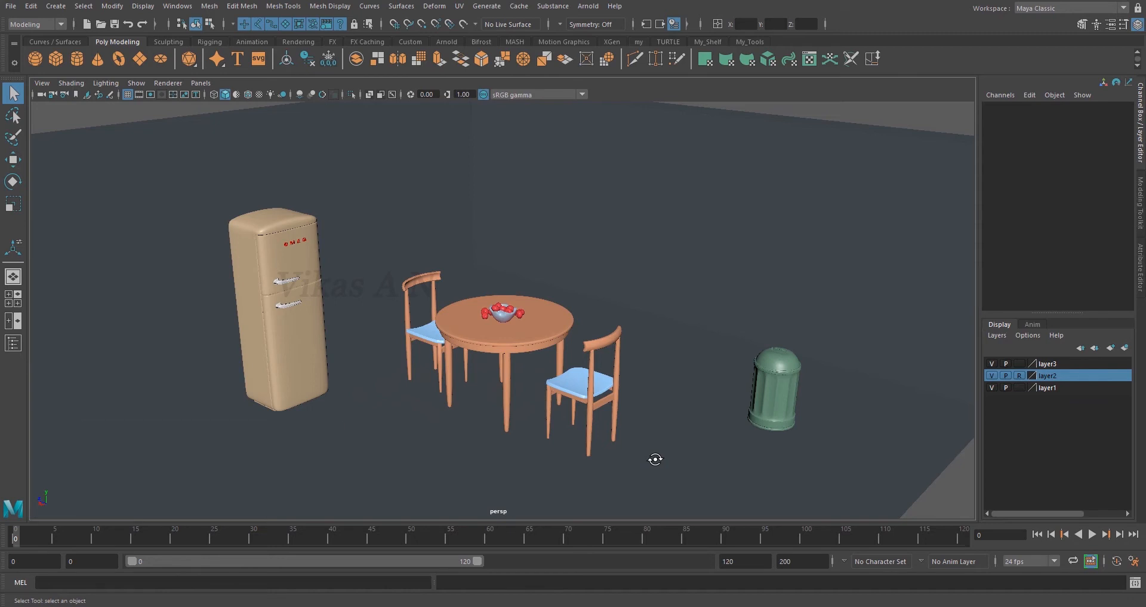
Step: Select the chair nearer the trash can and activate the Scale tool to examine where its pivot sits
left_click(596, 406)
left_click_drag(643, 467, 603, 427, "alt")
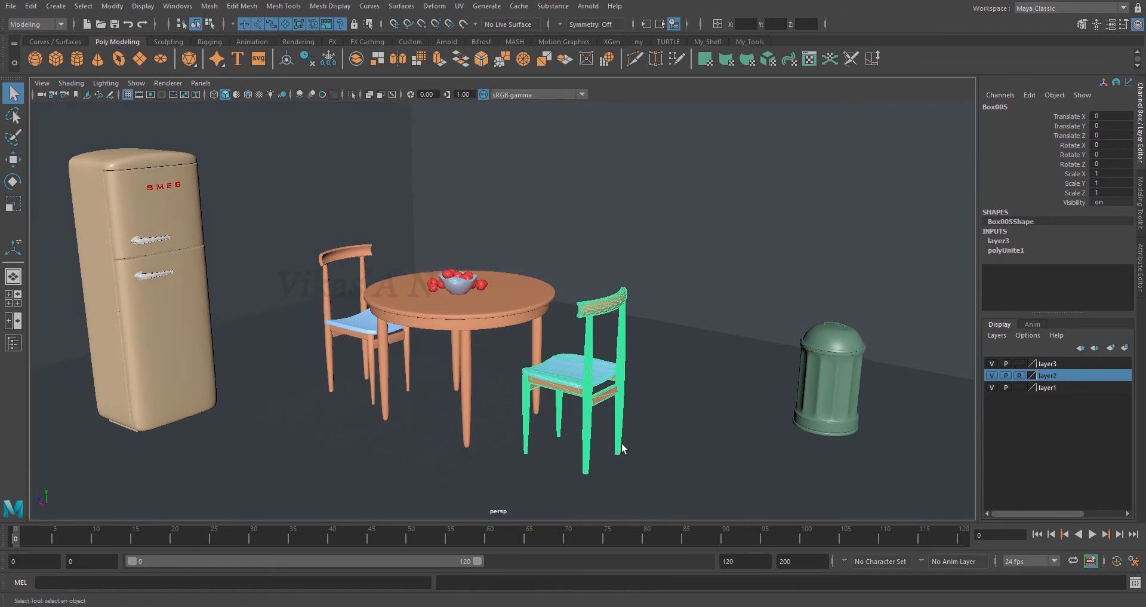
left_click_drag(604, 490, 597, 489, "alt")
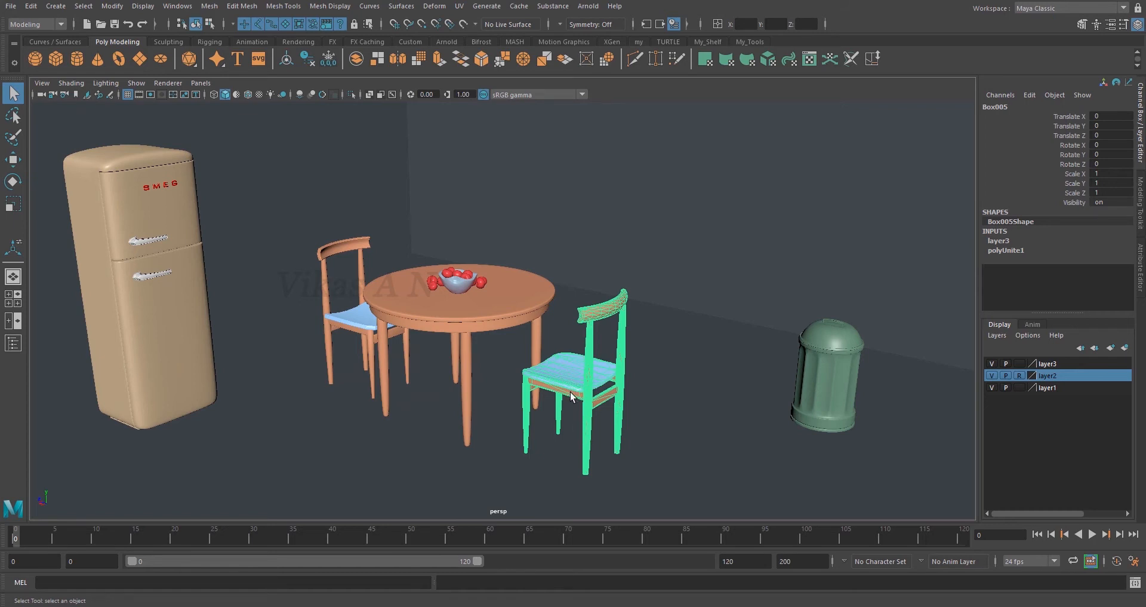
key("r")
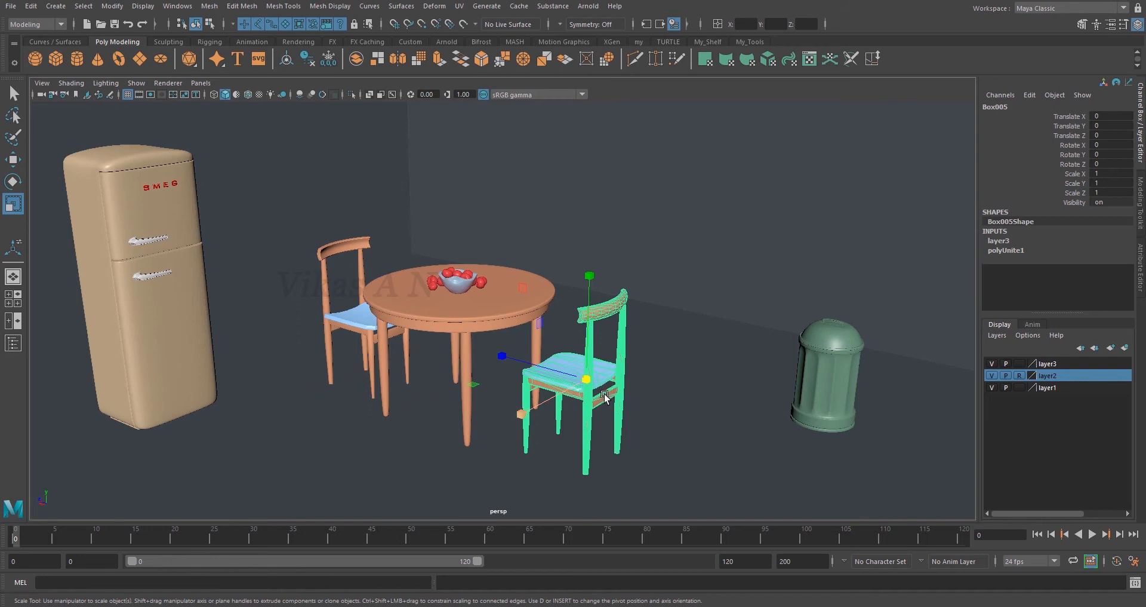
left_click_drag(603, 428, 598, 428, "alt")
scroll(612, 460, "up", 3)
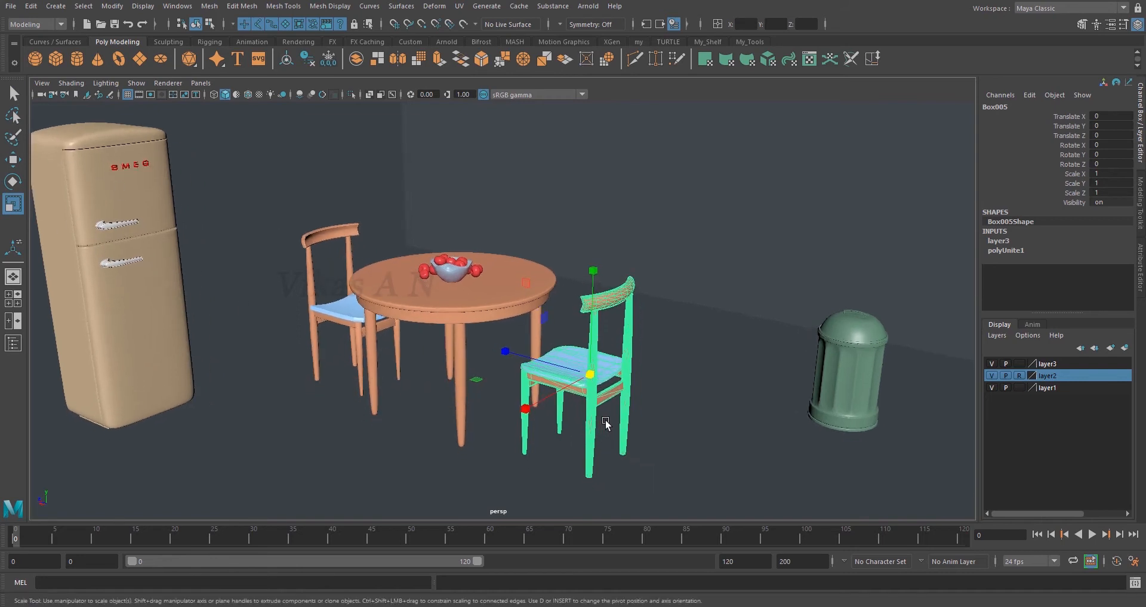
left_click_drag(606, 422, 615, 420, "alt")
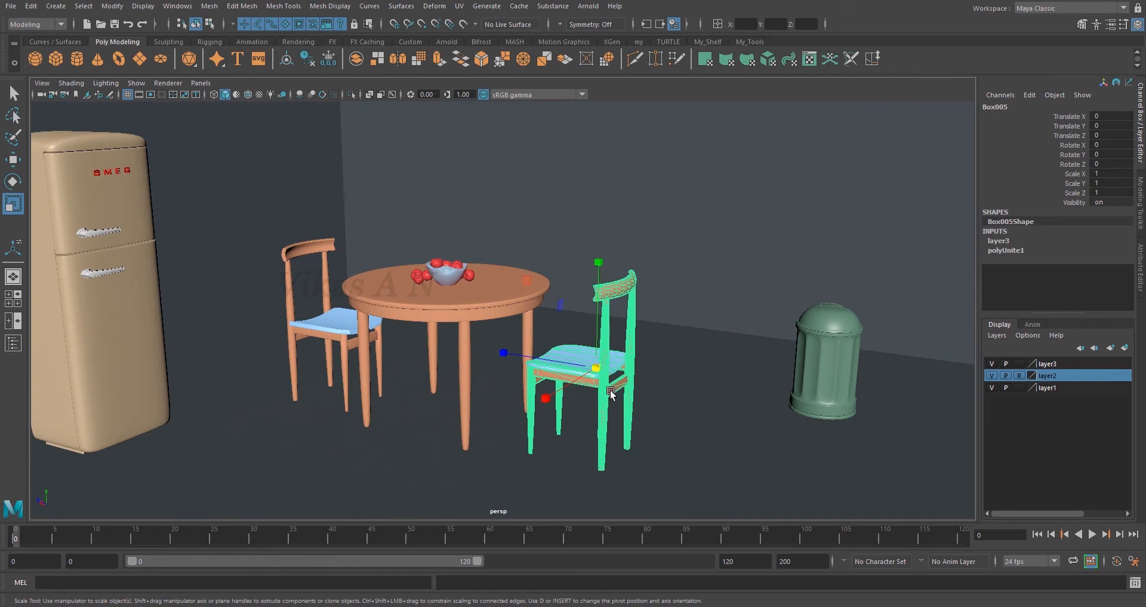
left_click_drag(603, 373, 596, 374, "alt")
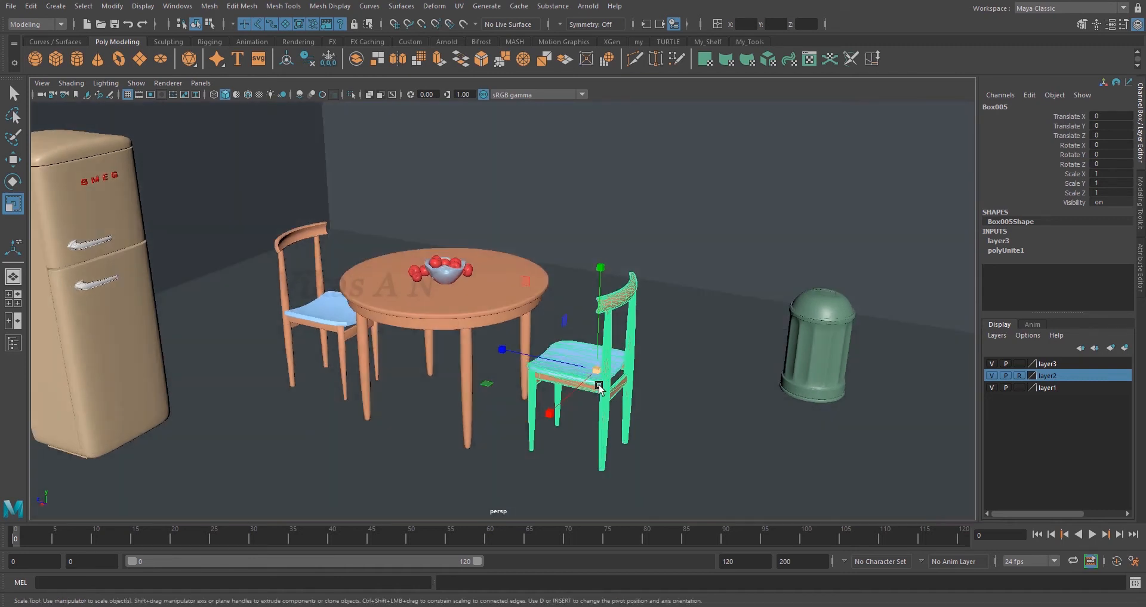
left_click_drag(600, 387, 605, 380, "alt")
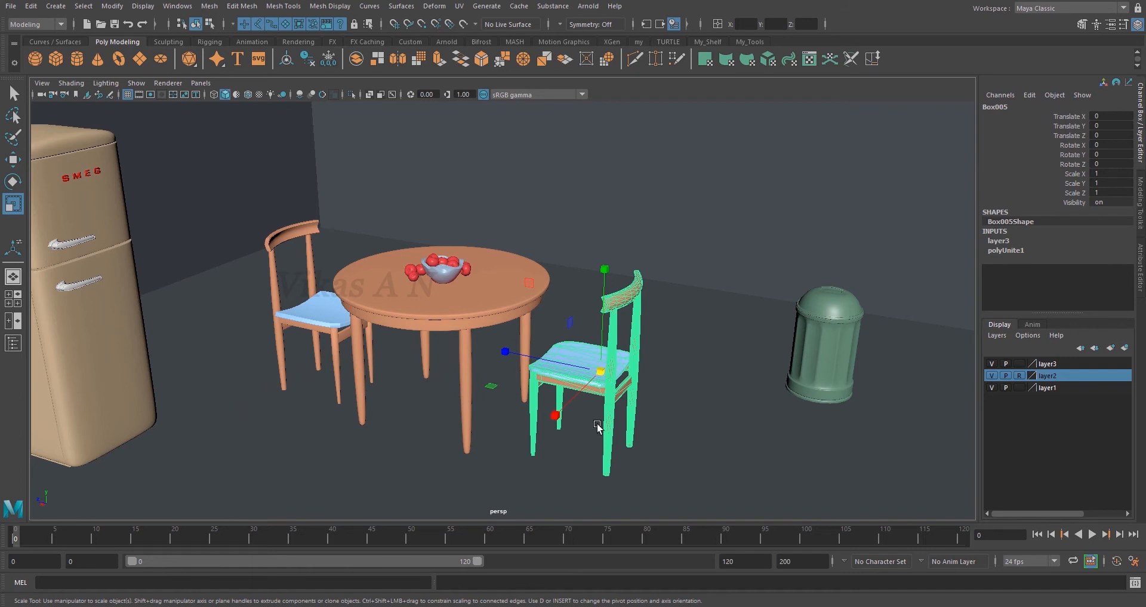
Step: Try rotating the chair about its Y axis by about 50 degrees, and undo it
left_click_drag(598, 425, 640, 430, "alt")
key("e")
key("ctrl+z")
Step: Try scaling the chair uniformly to about 1.69 from its pivot with the Scale tool, and undo it
key("r")
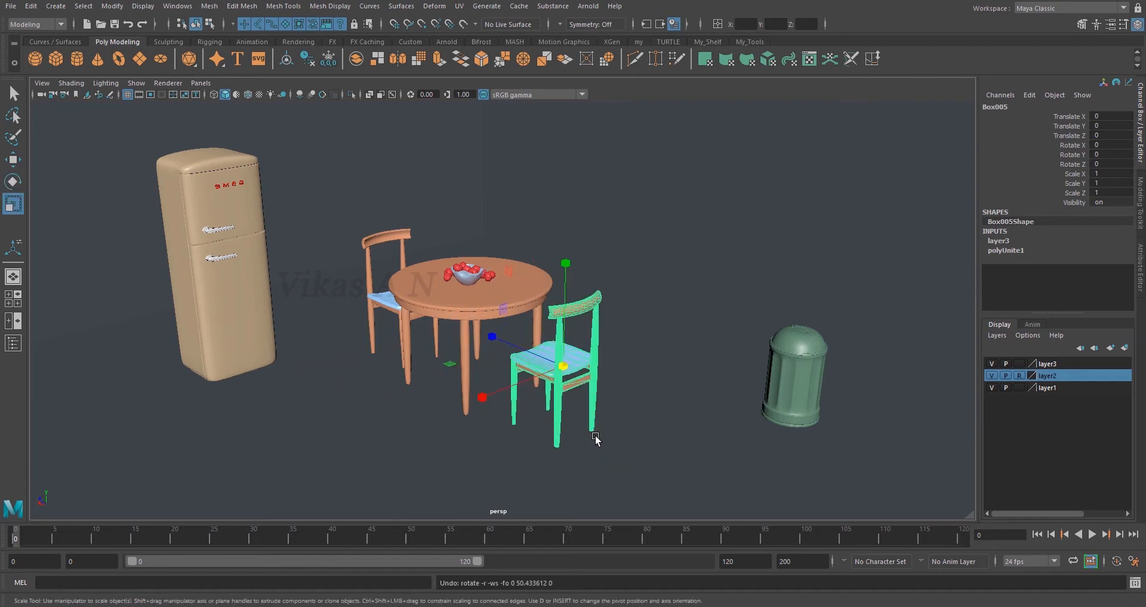
left_click_drag(564, 365, 632, 354)
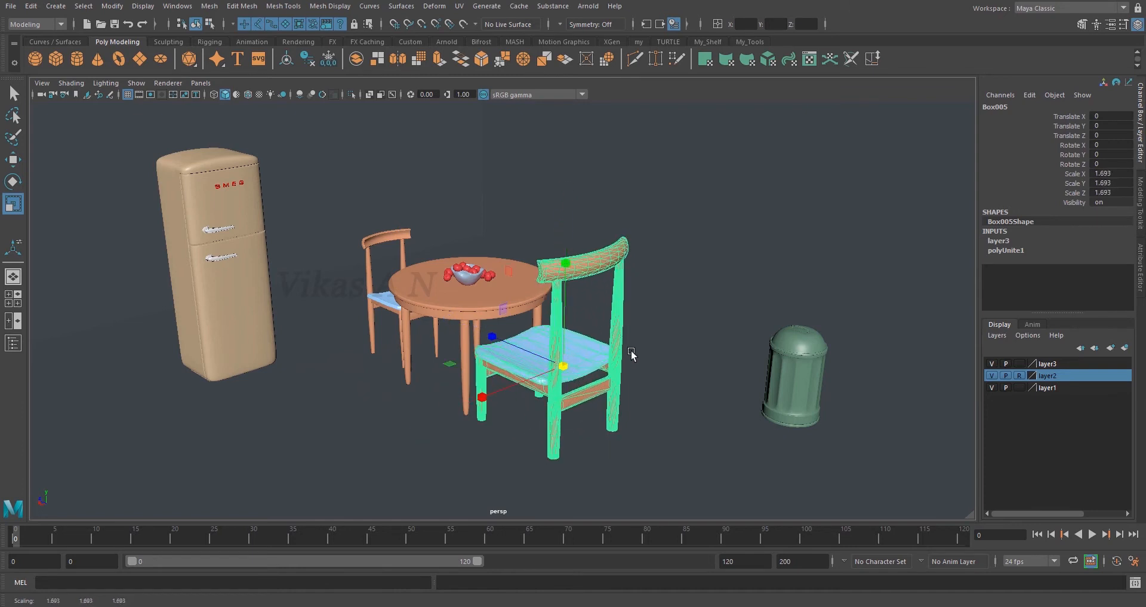
key("ctrl+z")
Step: Try rotating the chair around its pivot with the Rotate tool, undo it, and clear the selection
left_click_drag(562, 457, 570, 456, "alt")
key("e")
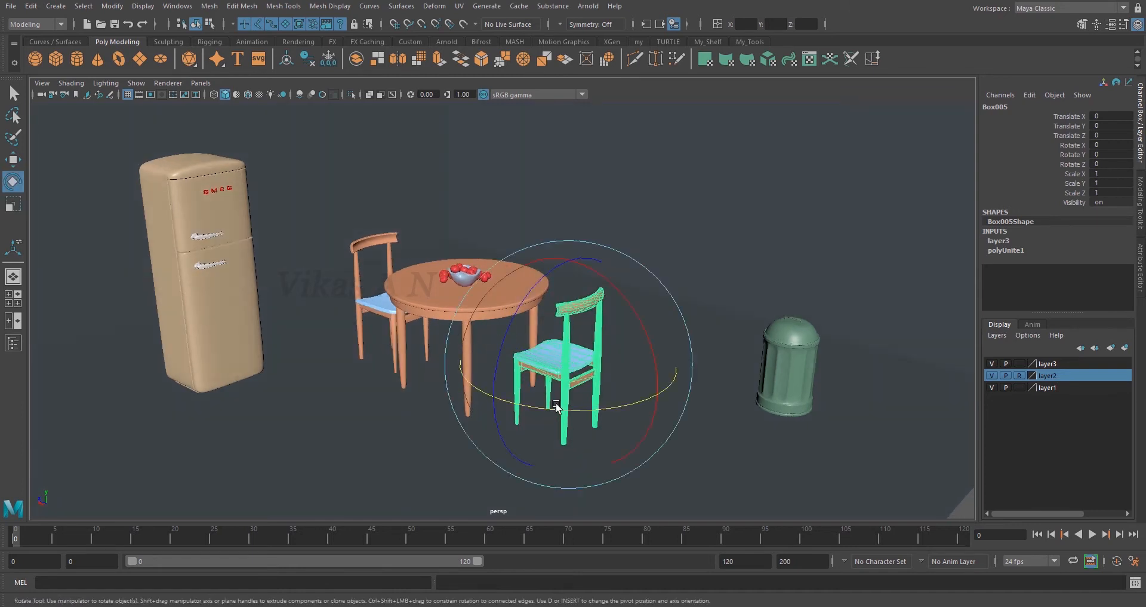
left_click_drag(556, 409, 570, 389, "alt")
key("ctrl+z")
left_click_drag(543, 449, 638, 454, "alt")
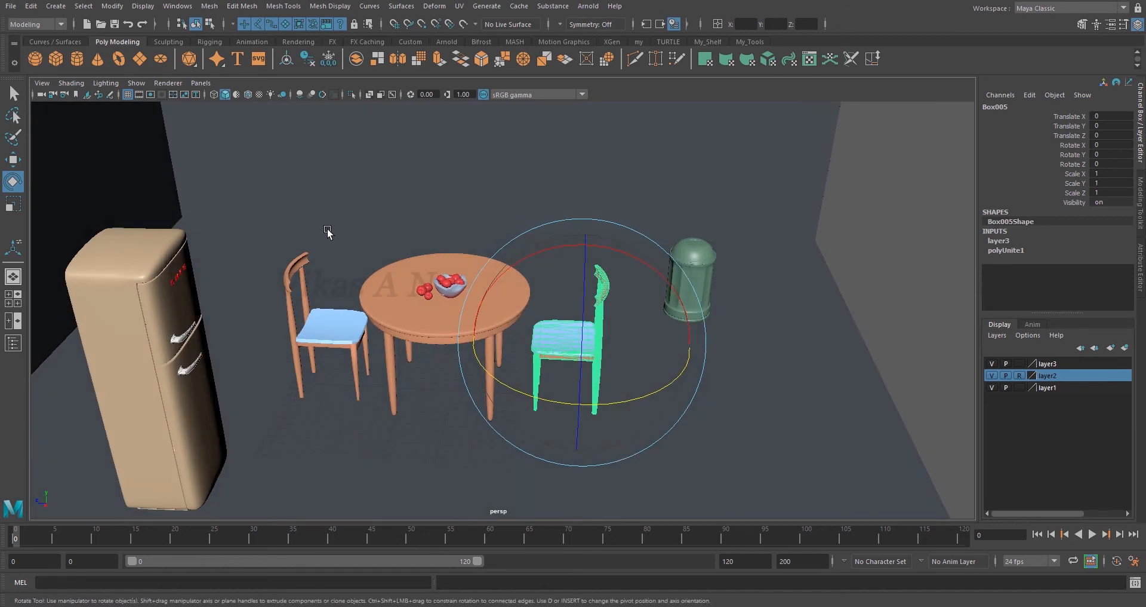
scroll(693, 470, "down", 3)
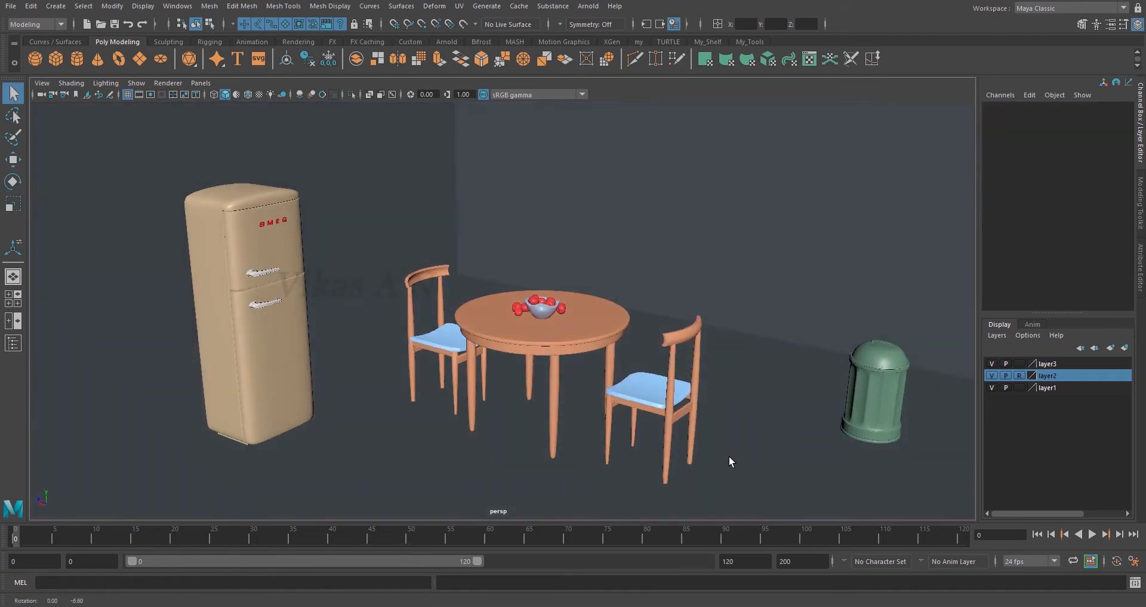
Step: Select the chair nearer the trash can again and activate the Move tool to show its pivot
left_click_drag(729, 456, 654, 463, "alt")
left_click(646, 407)
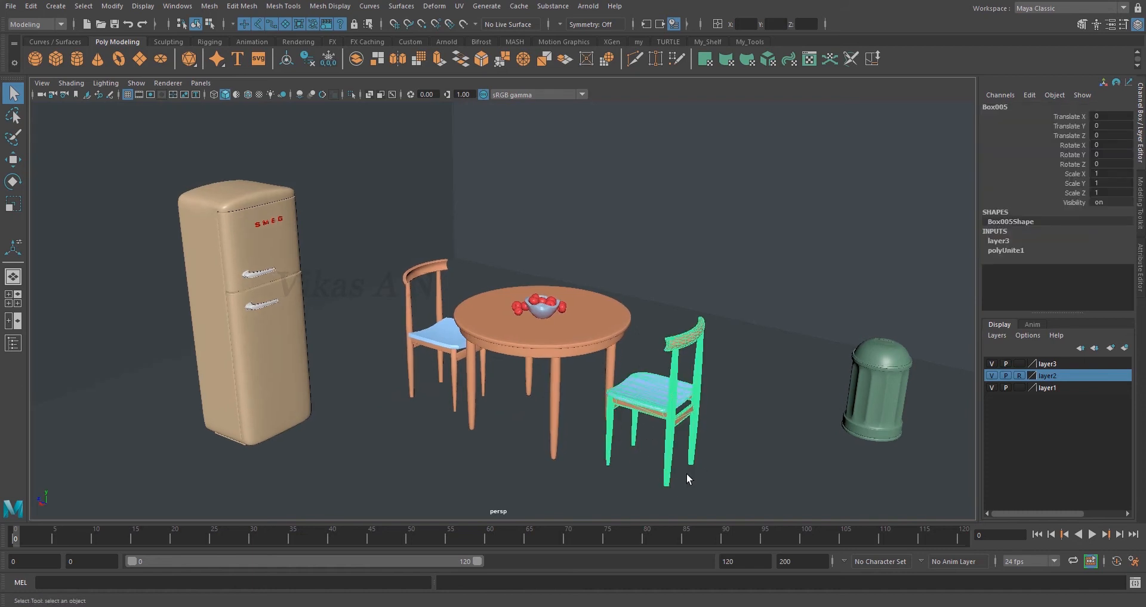
left_click_drag(688, 478, 642, 399, "alt")
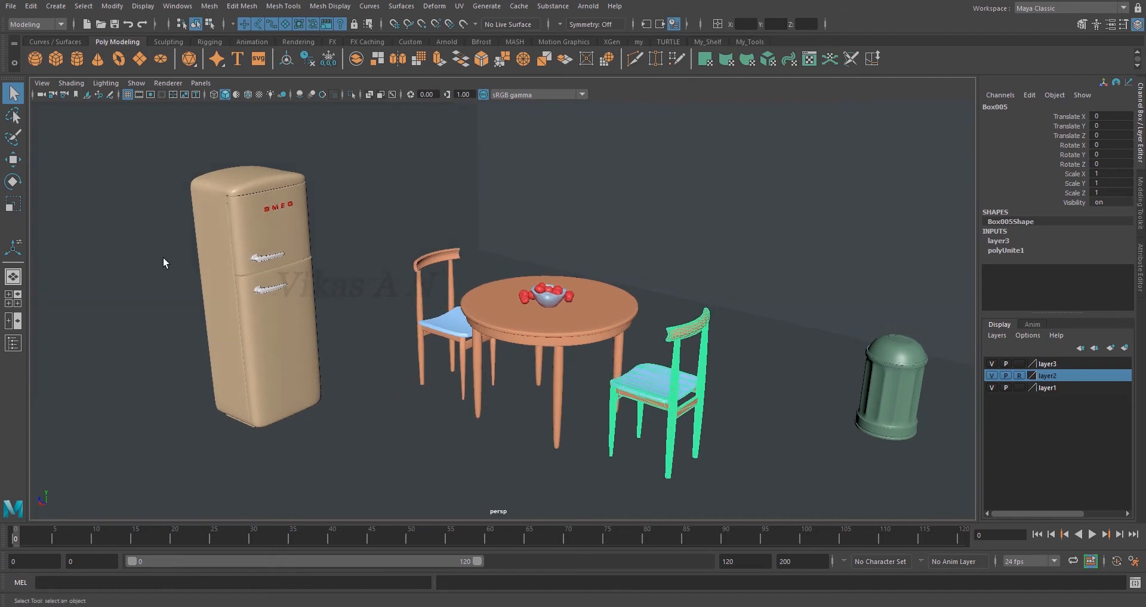
key("w")
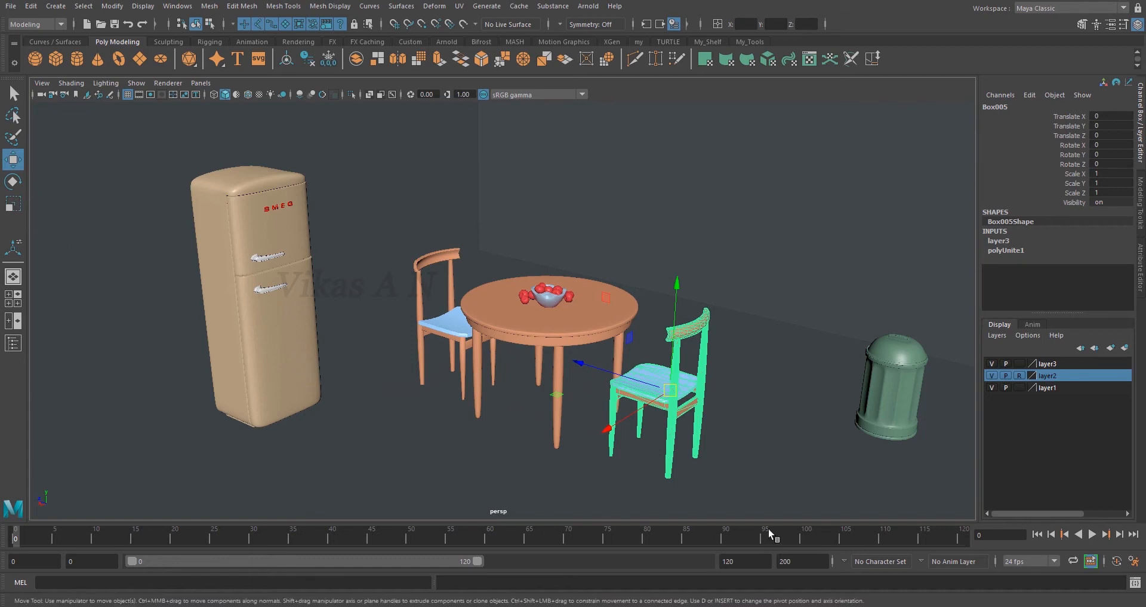
left_click_drag(767, 474, 774, 464, "alt")
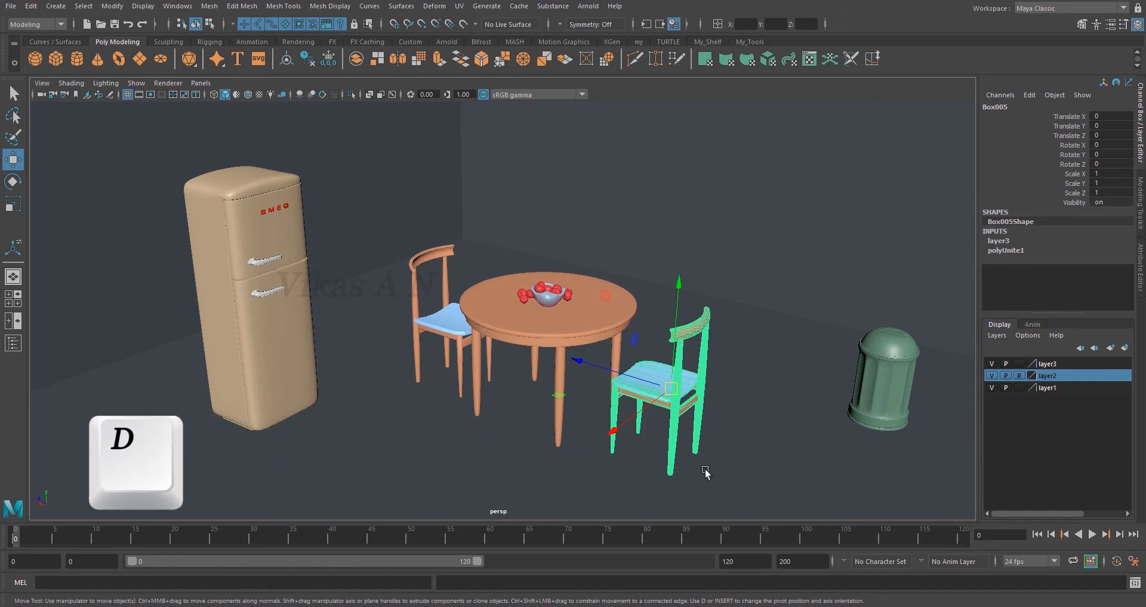
left_click_drag(706, 470, 710, 468, "alt")
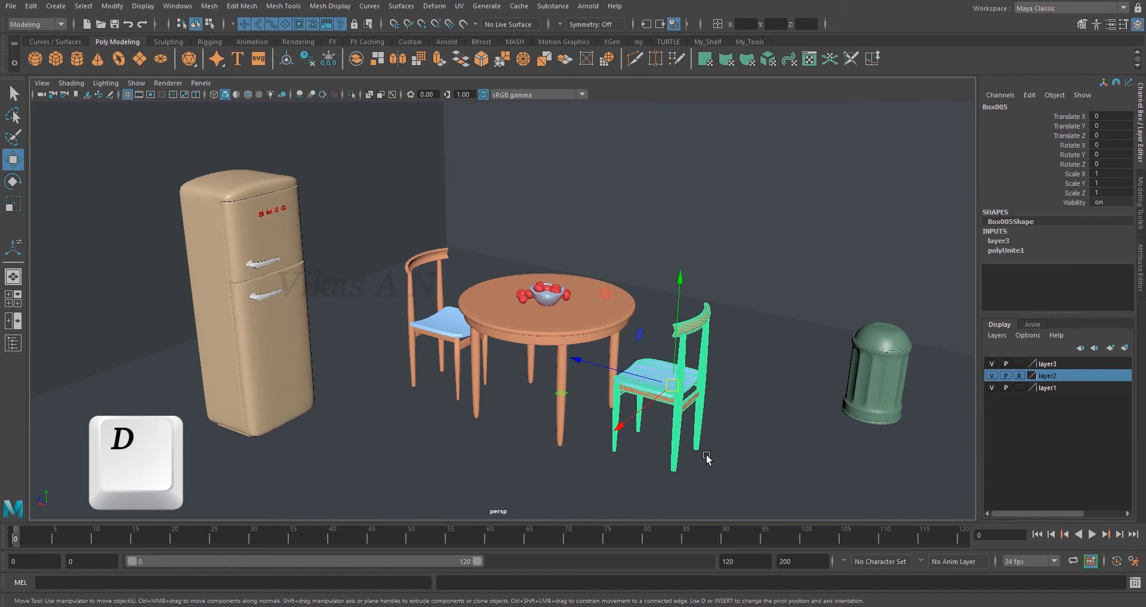
Step: Enter pivot editing for the selected chair and move its pivot along the Z axis to beneath the table
key("d")
left_click_drag(734, 490, 744, 483, "alt")
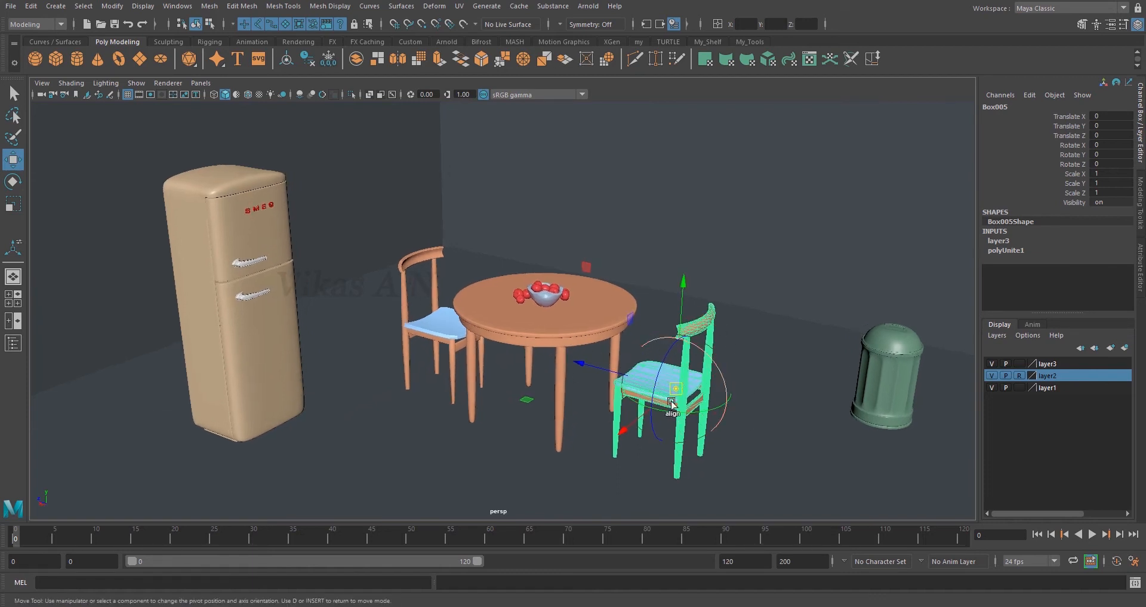
left_click_drag(792, 457, 791, 461, "alt")
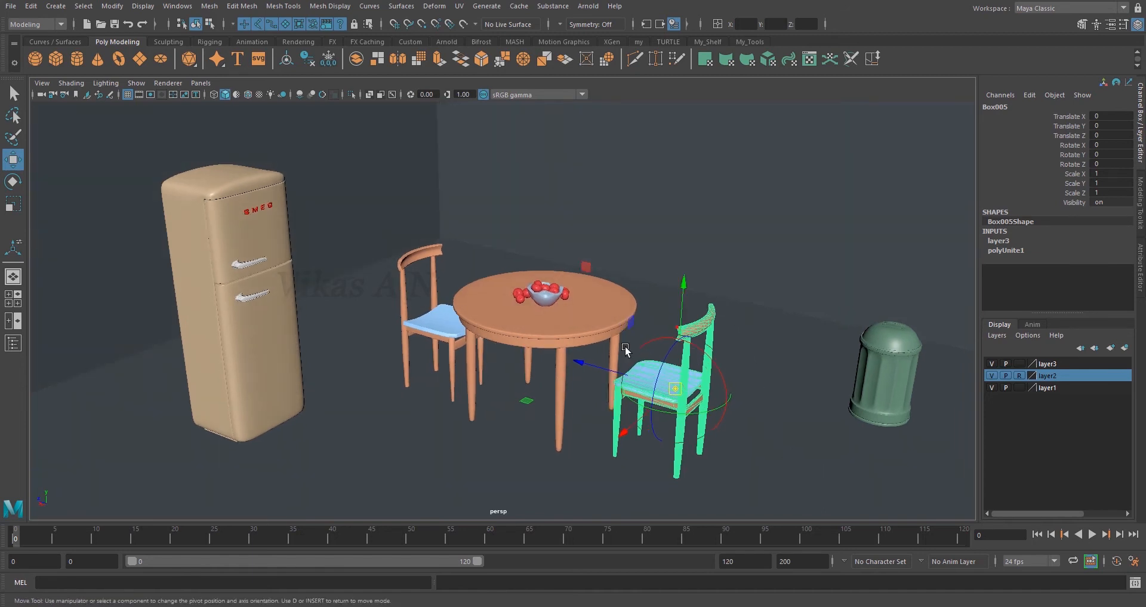
scroll(711, 458, "up", 3)
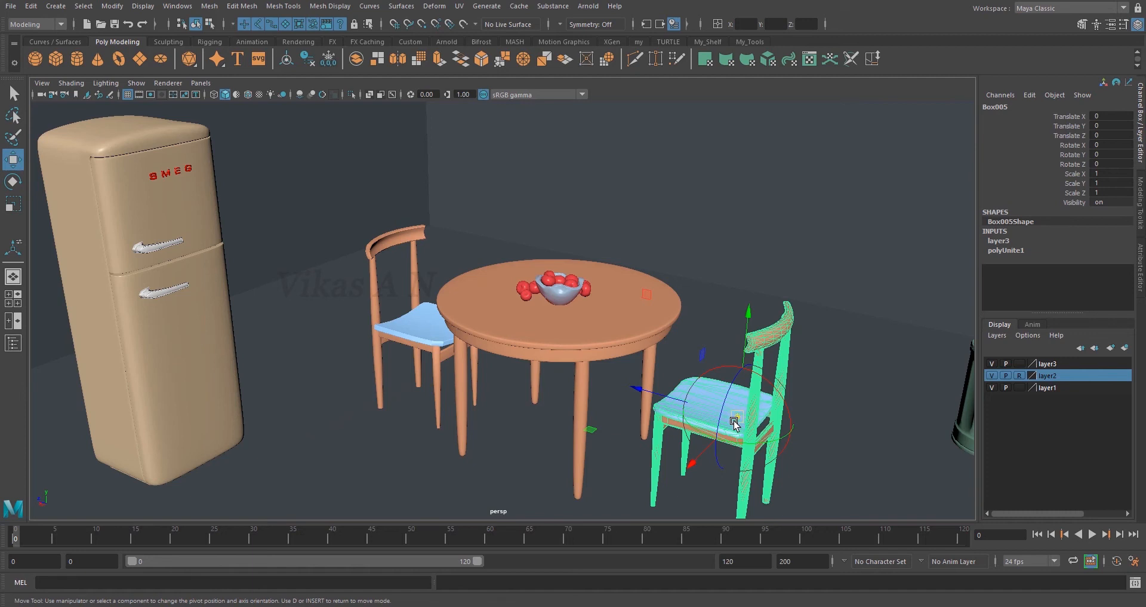
middle_click_drag(822, 449, 807, 433, "alt")
scroll(867, 467, "down", 2)
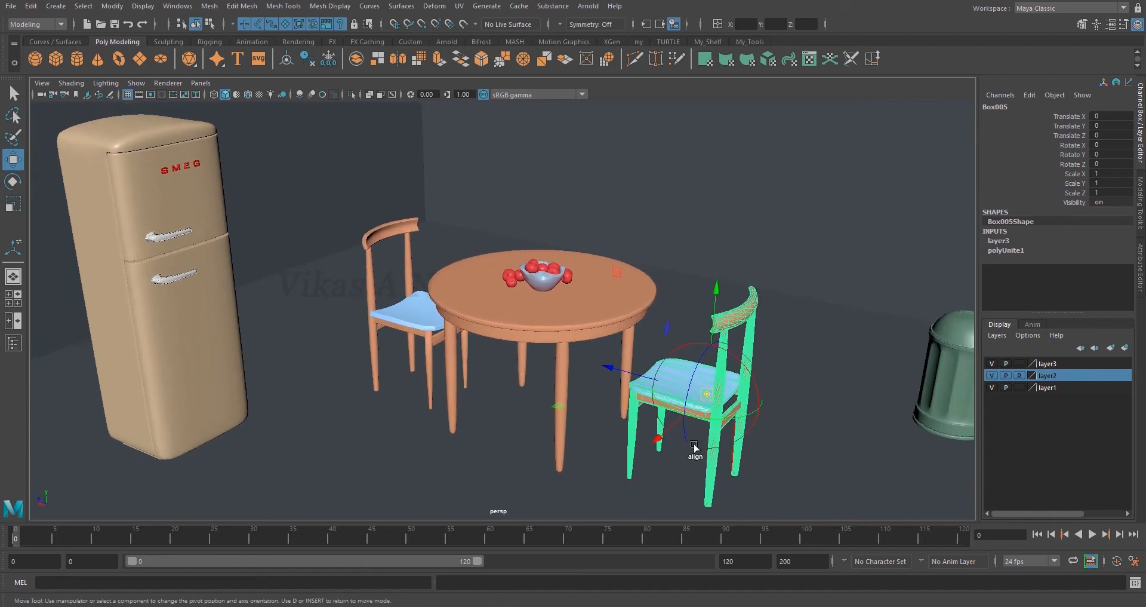
scroll(757, 471, "down", 1)
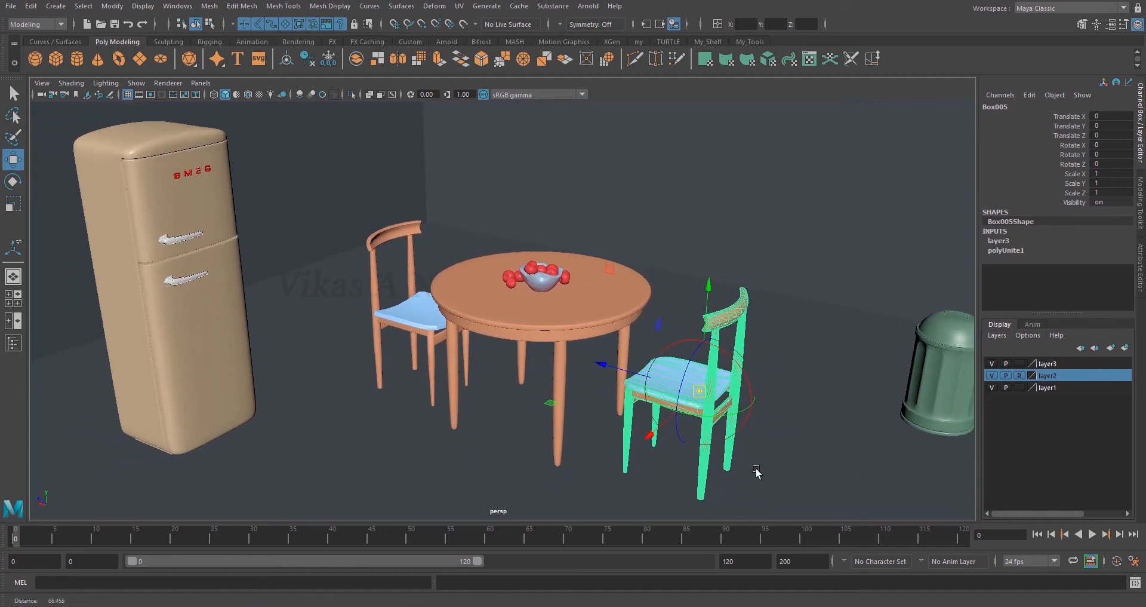
left_click_drag(609, 366, 454, 330)
left_click_drag(628, 440, 676, 435, "alt")
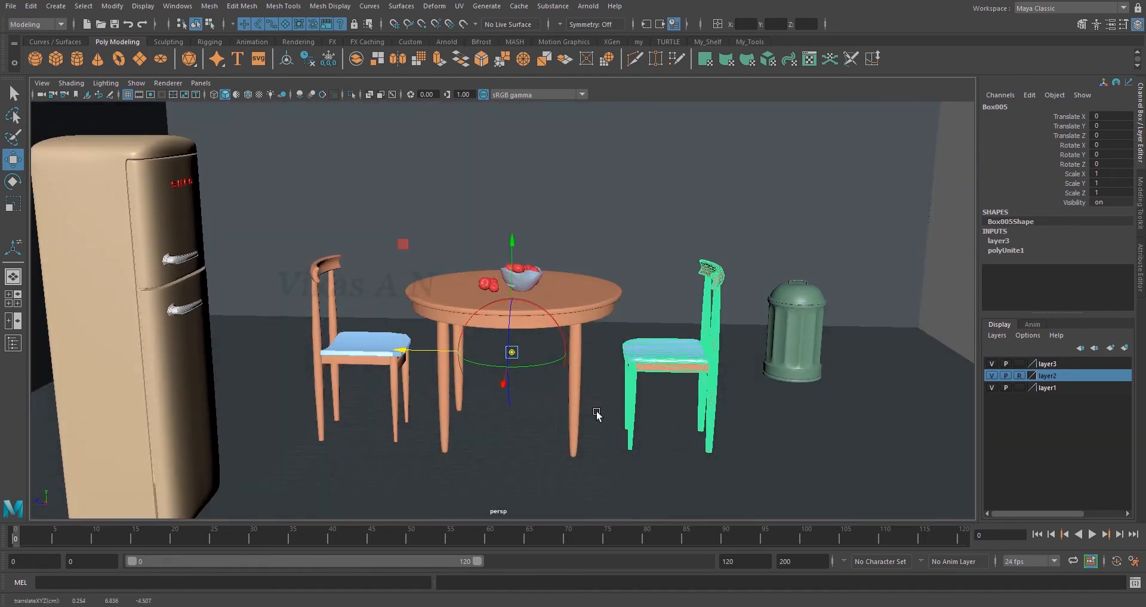
Step: Adjust the chair's pivot to about 0, 6.84, -4.79 beneath the table's centre and leave pivot editing
left_click_drag(414, 349, 502, 421, "alt")
left_click_drag(468, 384, 560, 453)
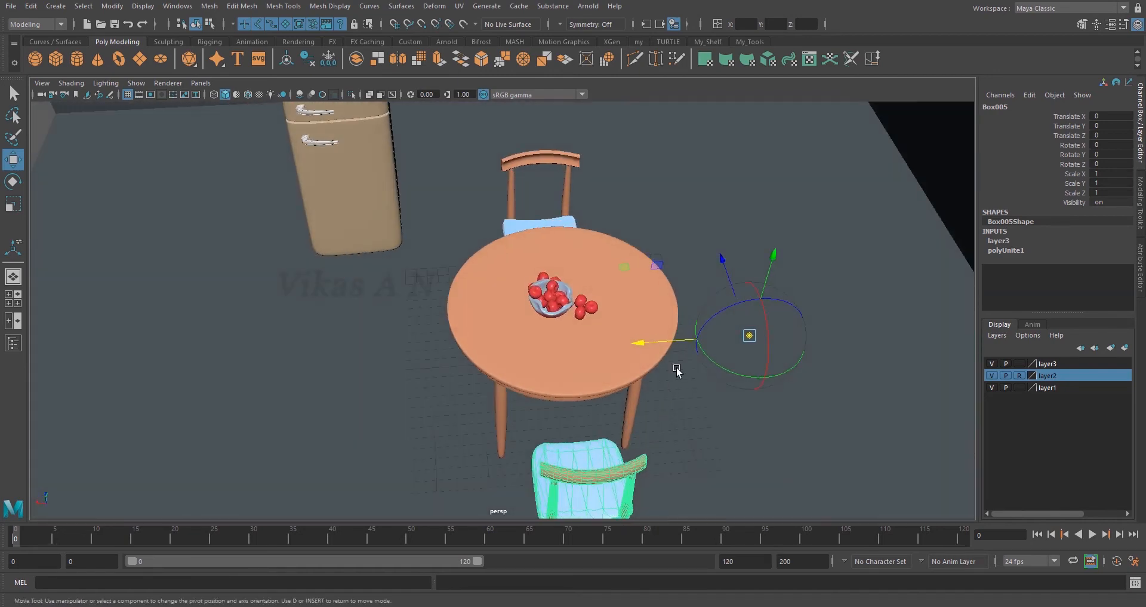
left_click_drag(637, 338, 459, 391)
left_click_drag(525, 461, 565, 425, "alt")
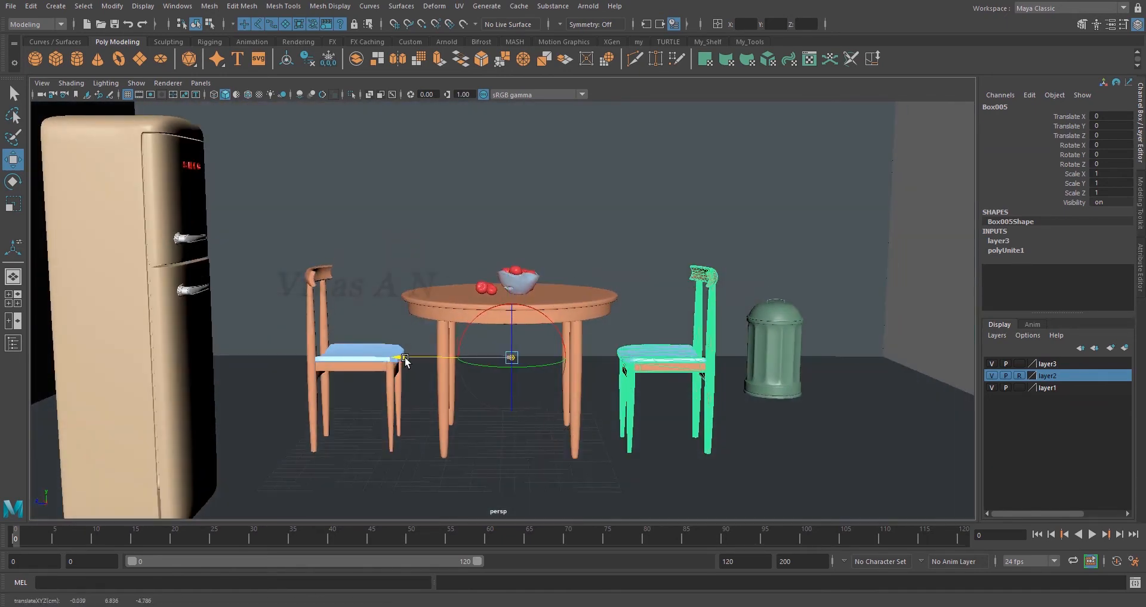
left_click_drag(662, 453, 646, 458, "alt")
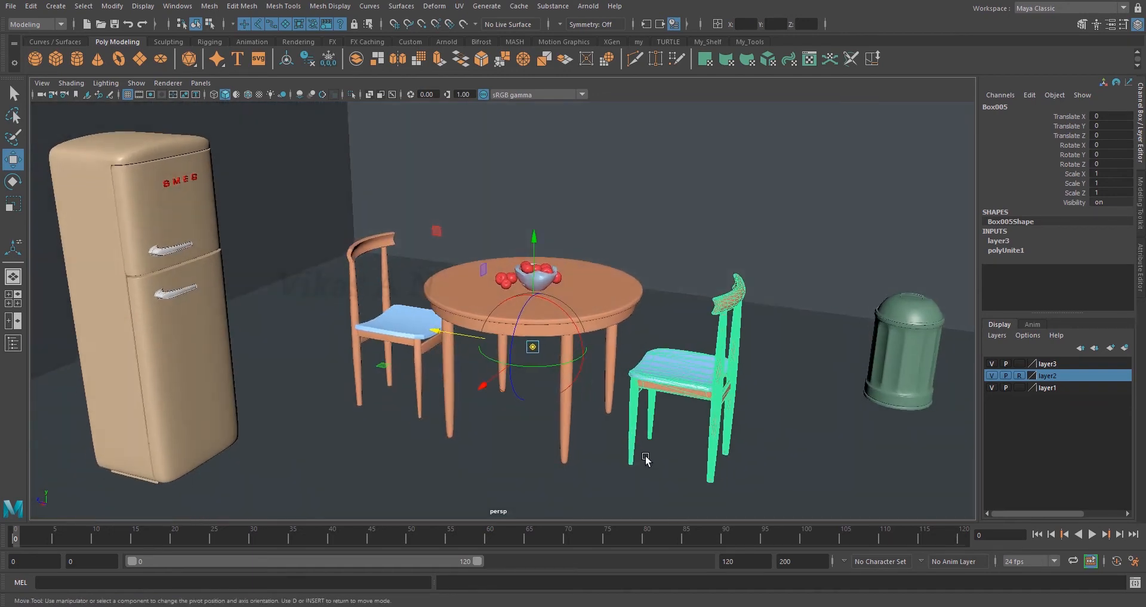
key("d")
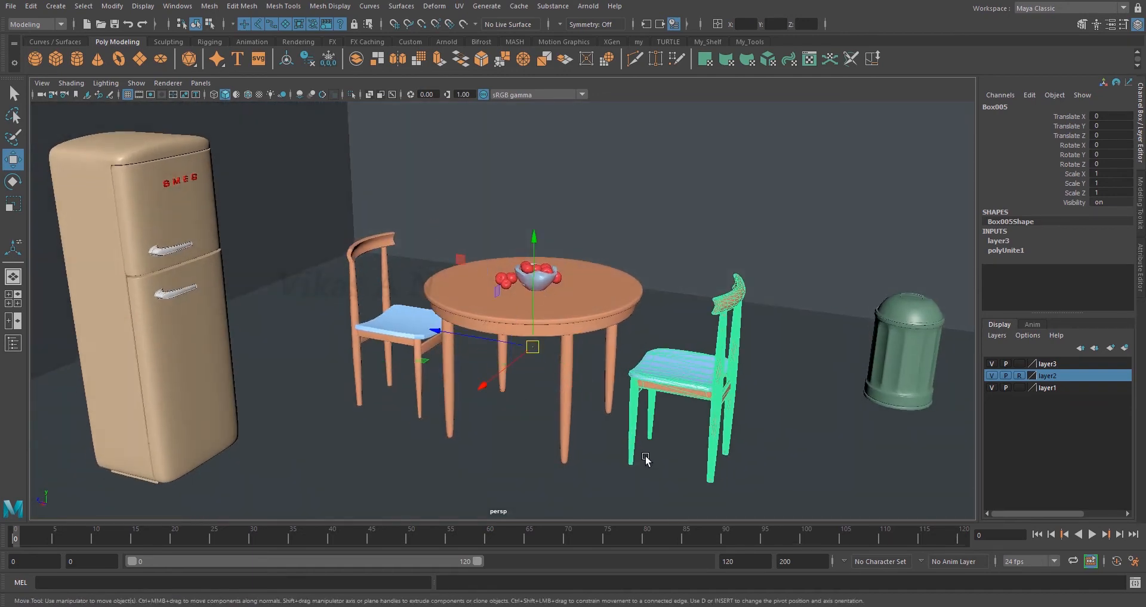
Step: Try moving the chair along the X and Z axes from its relocated pivot, and undo the moves
scroll(691, 478, "down", 5)
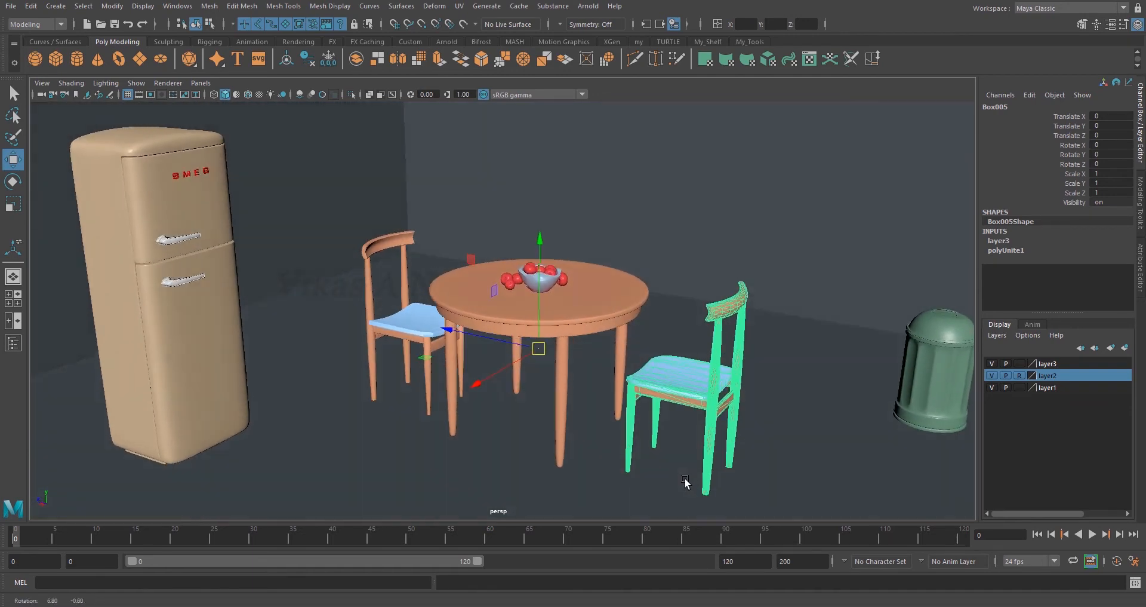
left_click_drag(726, 478, 727, 476, "alt")
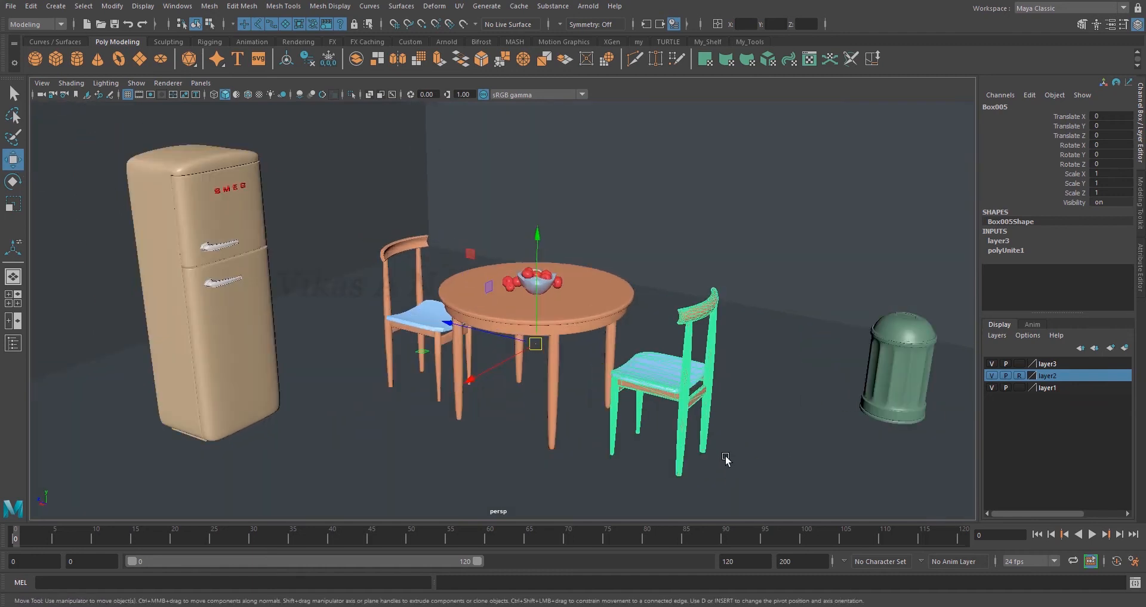
left_click_drag(726, 456, 721, 475, "alt")
left_click_drag(462, 399, 416, 470)
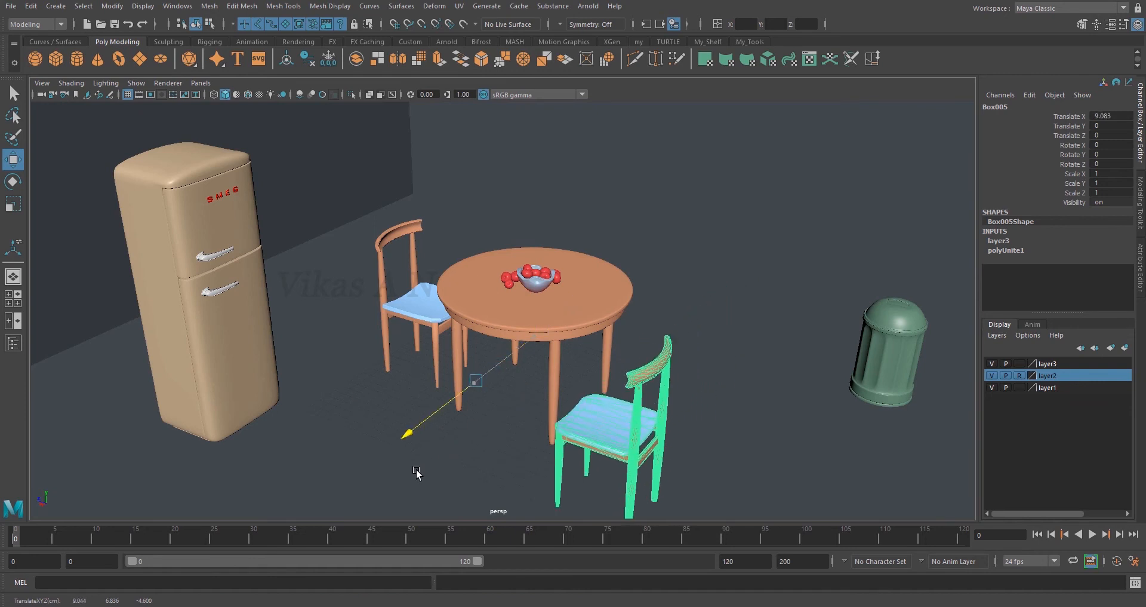
key("ctrl+z")
key("ctrl+z")
key("ctrl+z")
key("ctrl+z")
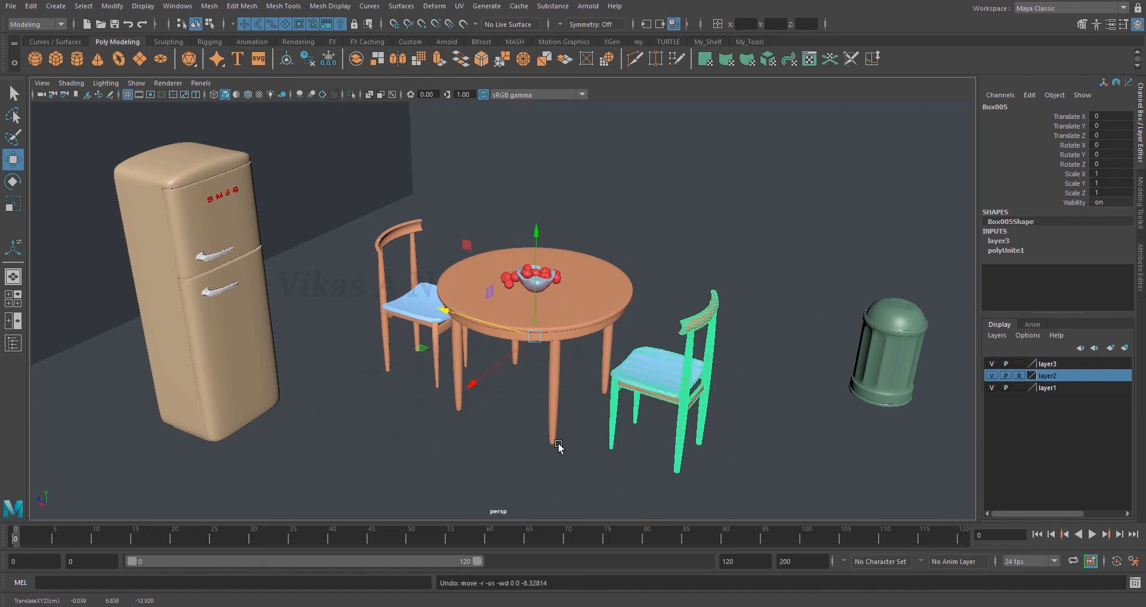
Step: Try rotating the chair about the Y axis around its relocated pivot with the Rotate tool, and undo the rotations
key("e")
right_click_drag(704, 467, 629, 458, "alt")
left_click_drag(629, 458, 625, 476, "alt")
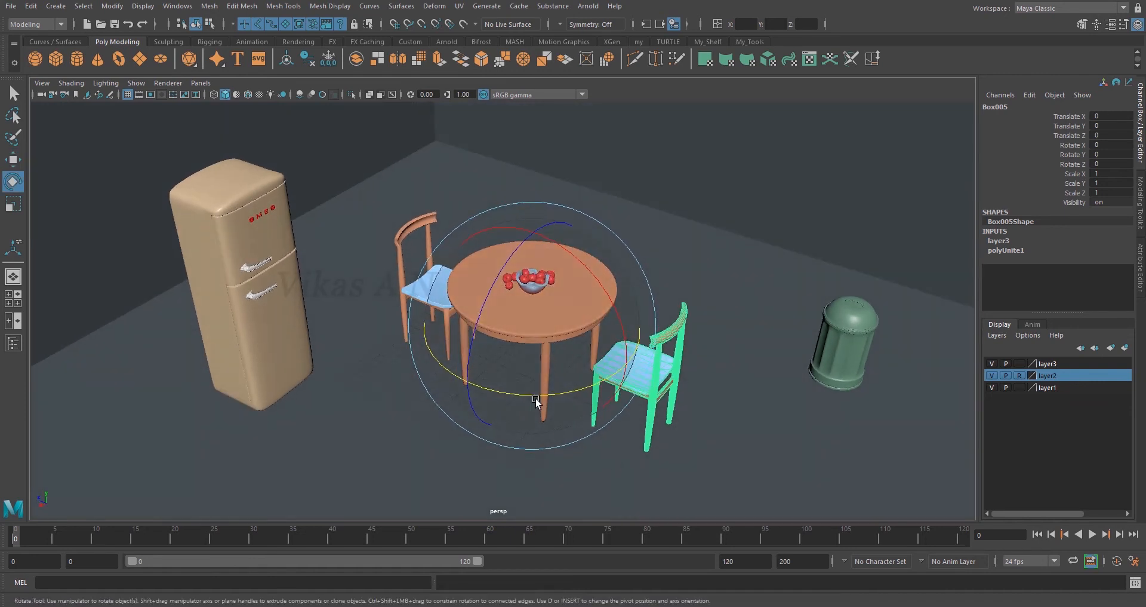
left_click_drag(519, 395, 672, 374)
left_click_drag(538, 409, 778, 509)
key("ctrl+z")
key("ctrl+z")
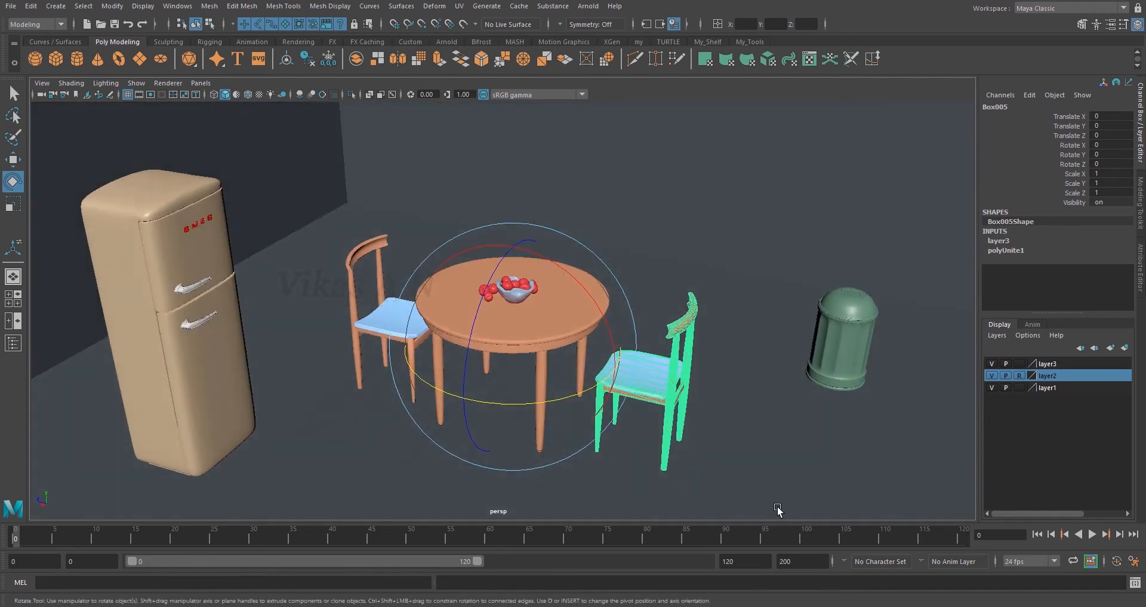
Step: Return to the Move tool and select the trash can to show its pivot
key("w")
right_click_drag(778, 509, 685, 474, "alt")
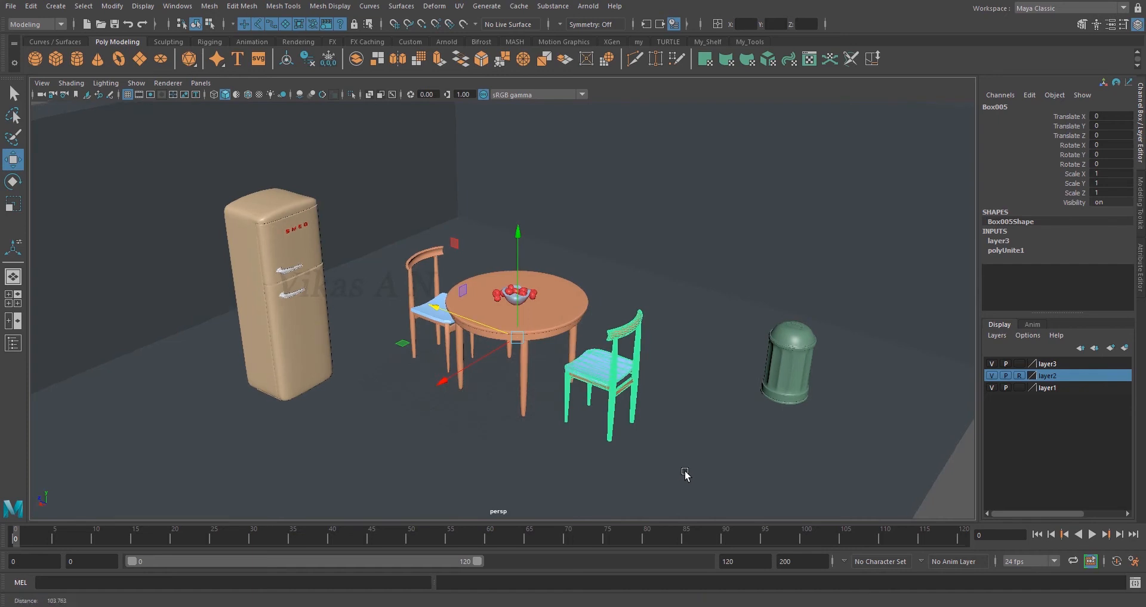
left_click_drag(744, 468, 757, 462, "alt")
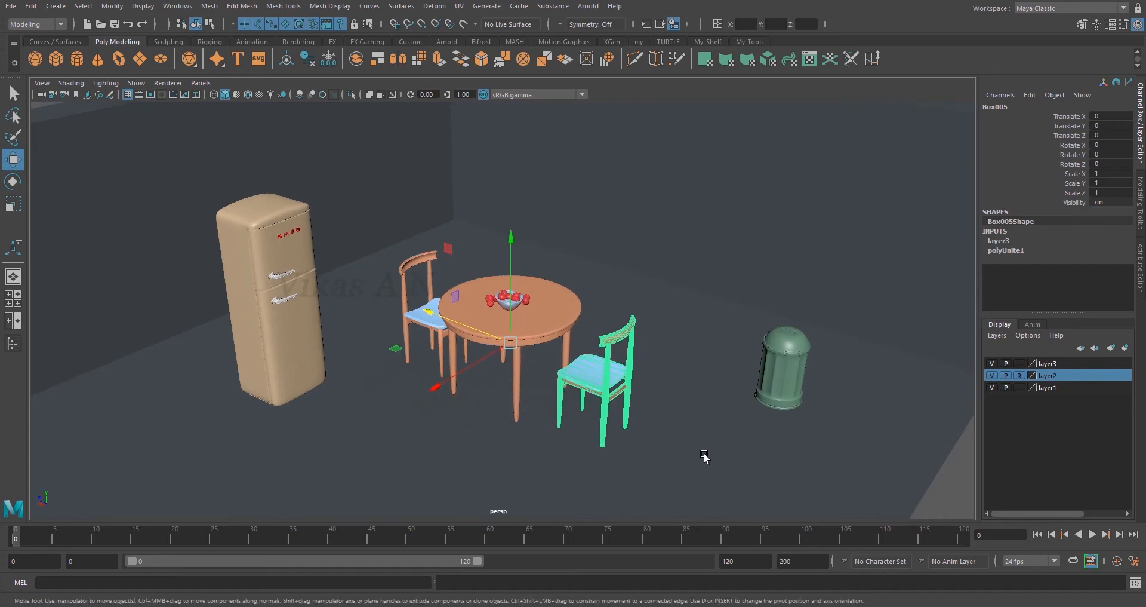
mouse_move(705, 457)
left_mouse_down("alt")
mouse_move(673, 458)
mouse_move(703, 466)
left_mouse_up("alt")
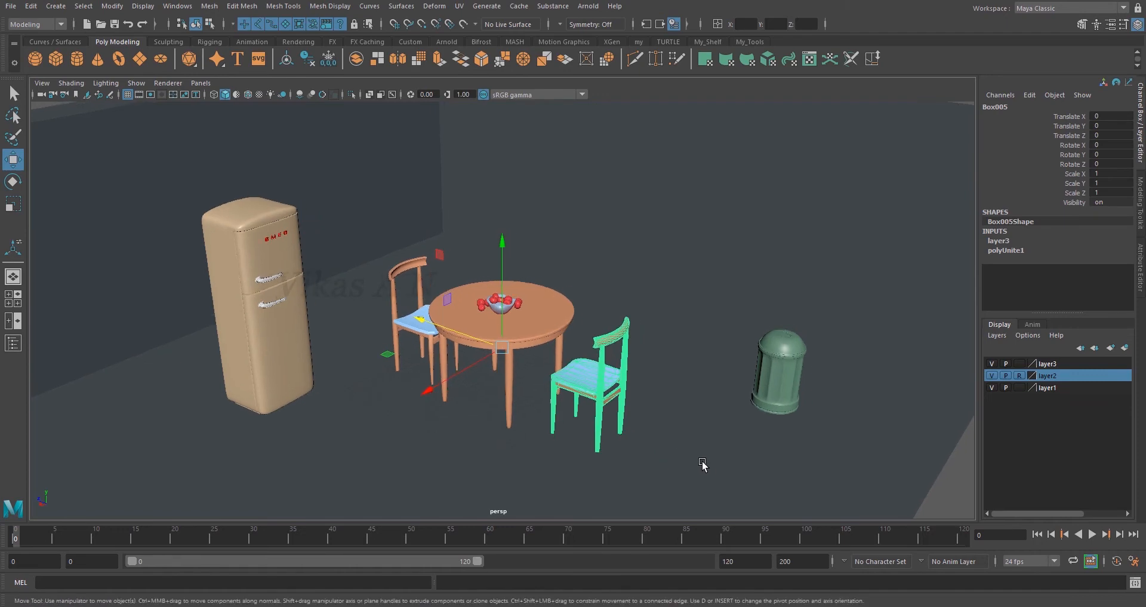
right_click_drag(689, 461, 703, 463, "alt")
middle_click_drag(762, 475, 654, 461, "alt")
right_click_drag(654, 461, 761, 429, "alt")
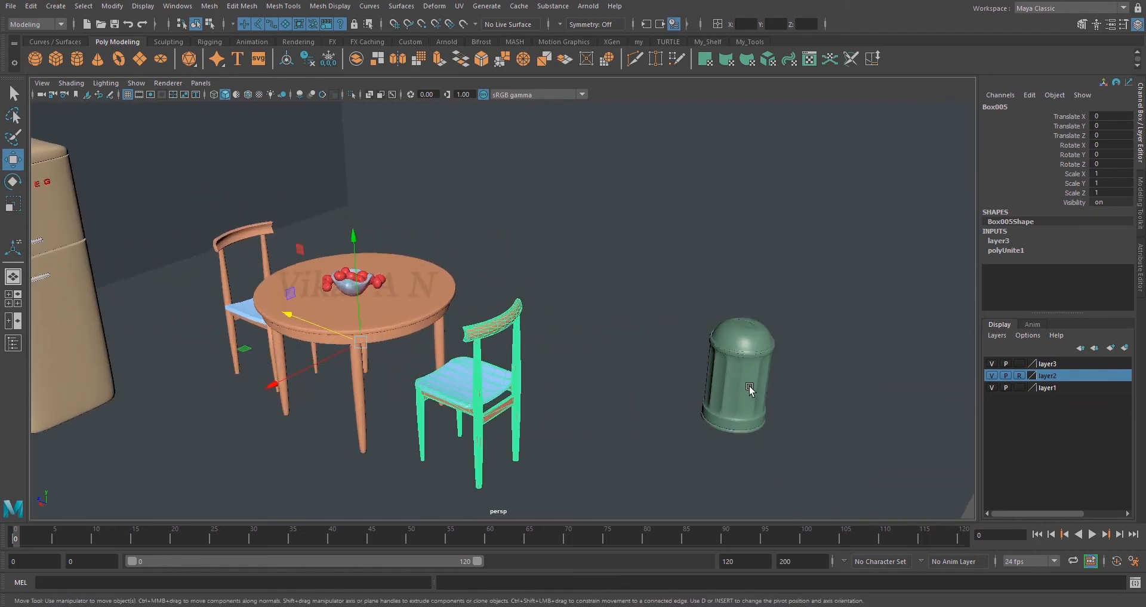
left_click(750, 387)
Step: Examine from several angles where the trash can's pivot sits
middle_click_drag(818, 439, 717, 418, "alt")
right_click_drag(716, 418, 748, 434, "alt")
left_click_drag(748, 434, 734, 427, "alt")
middle_click_drag(774, 442, 665, 385, "alt")
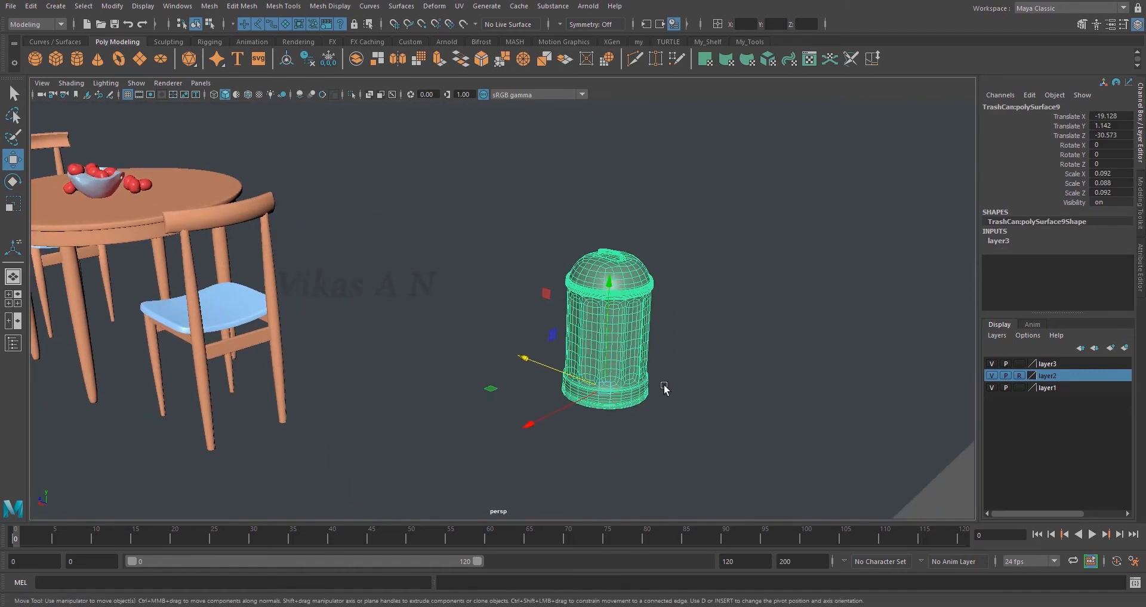
left_click_drag(664, 387, 675, 387, "alt")
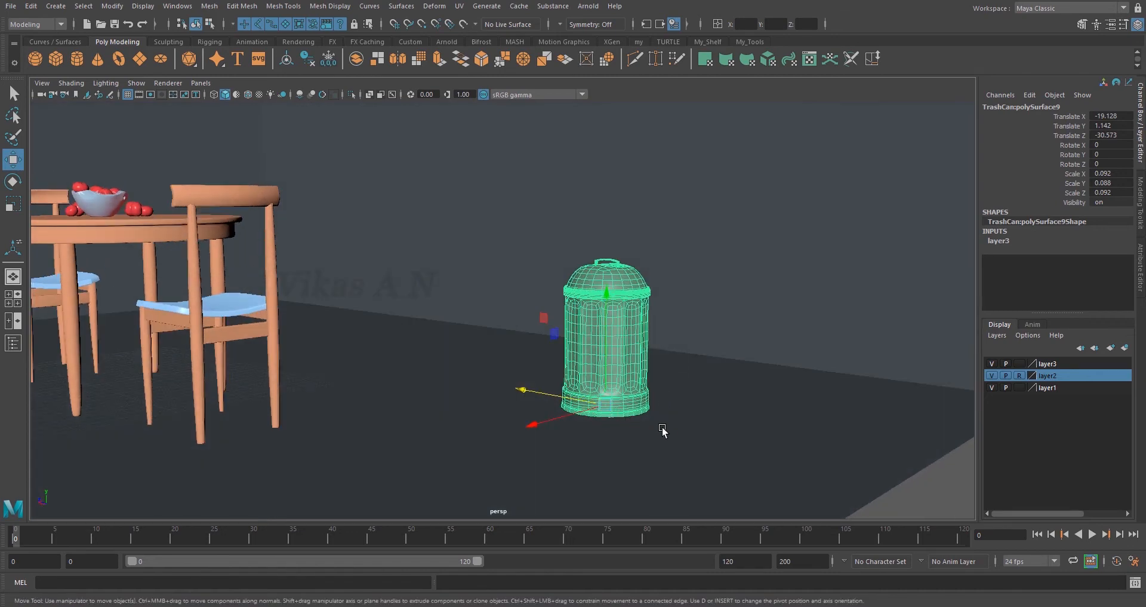
left_click_drag(662, 429, 609, 402, "alt")
right_click_drag(650, 422, 623, 416, "alt")
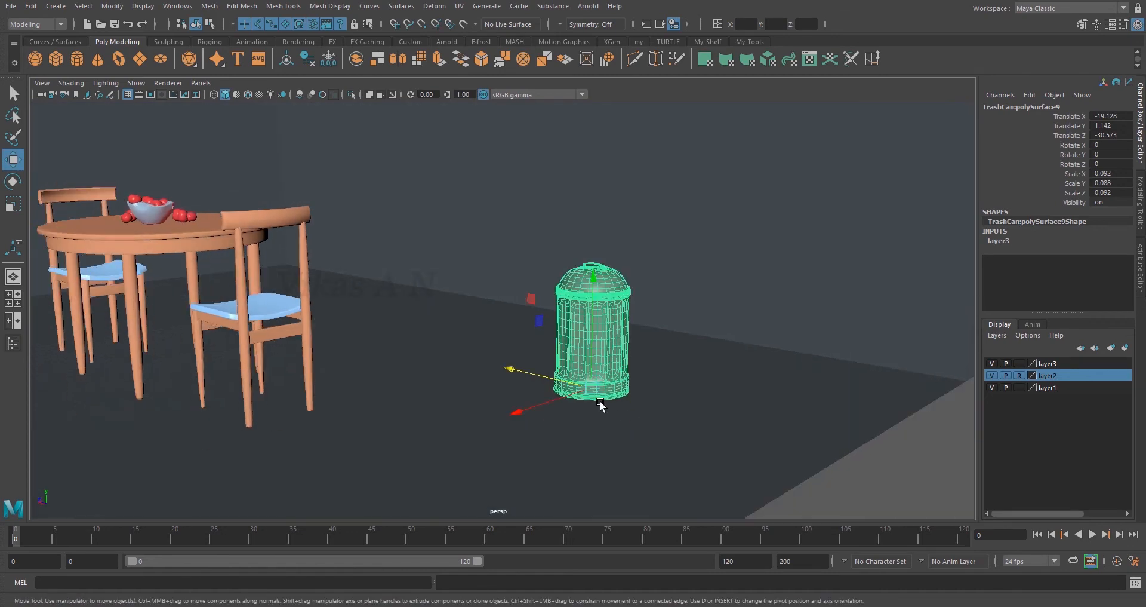
left_click_drag(637, 407, 641, 413, "alt")
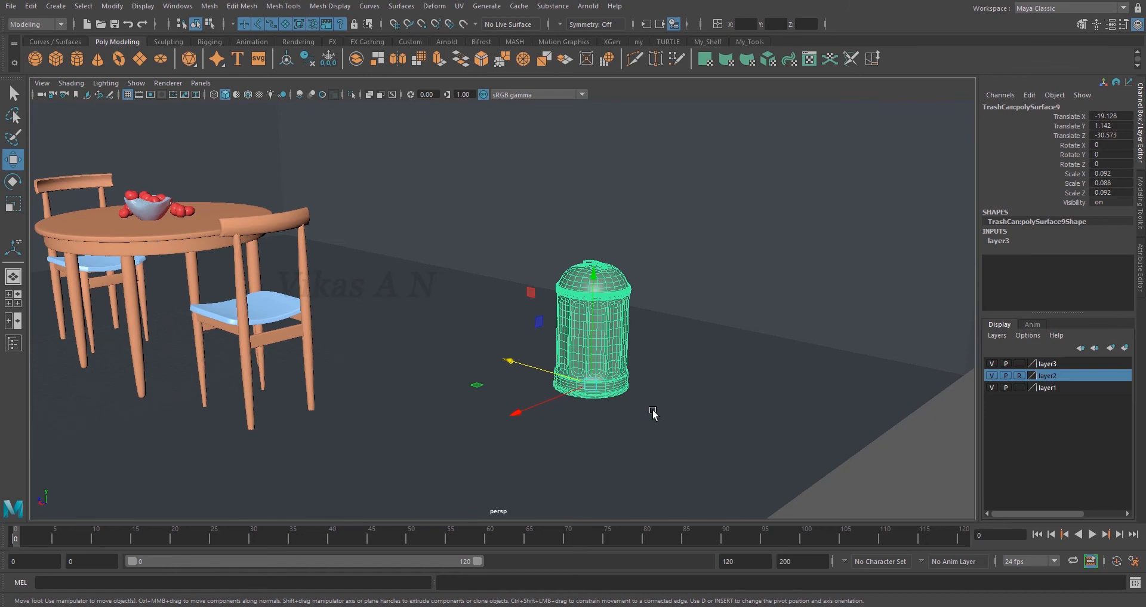
Step: Try scaling the trash can up uniformly from its pivot with the Scale tool, and undo it
key("r")
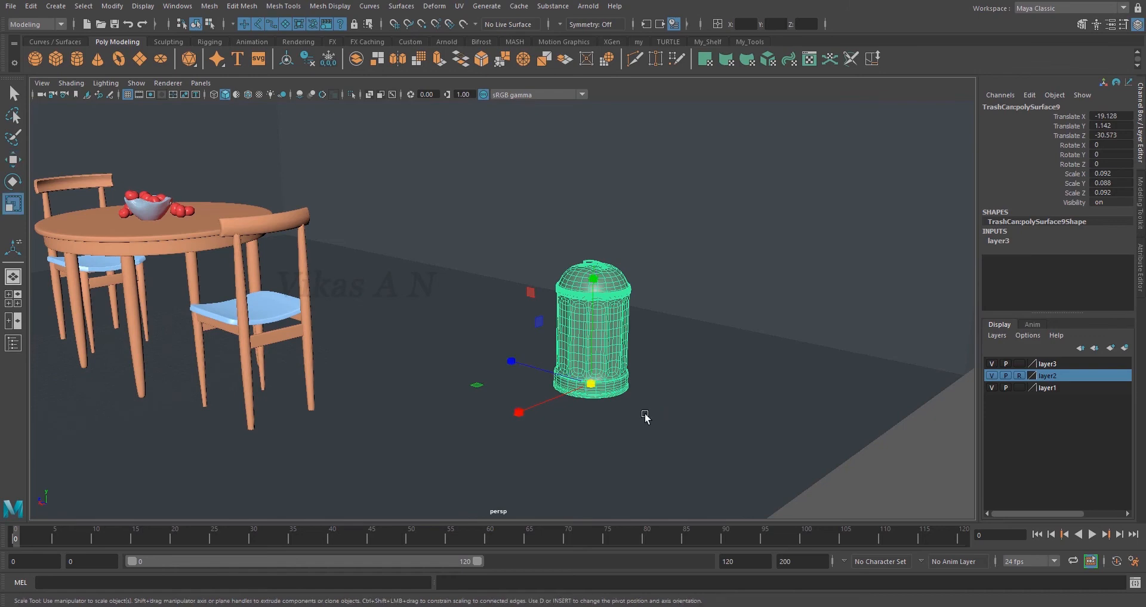
left_click_drag(593, 383, 694, 273)
key("ctrl+z")
middle_click_drag(708, 389, 707, 405, "alt")
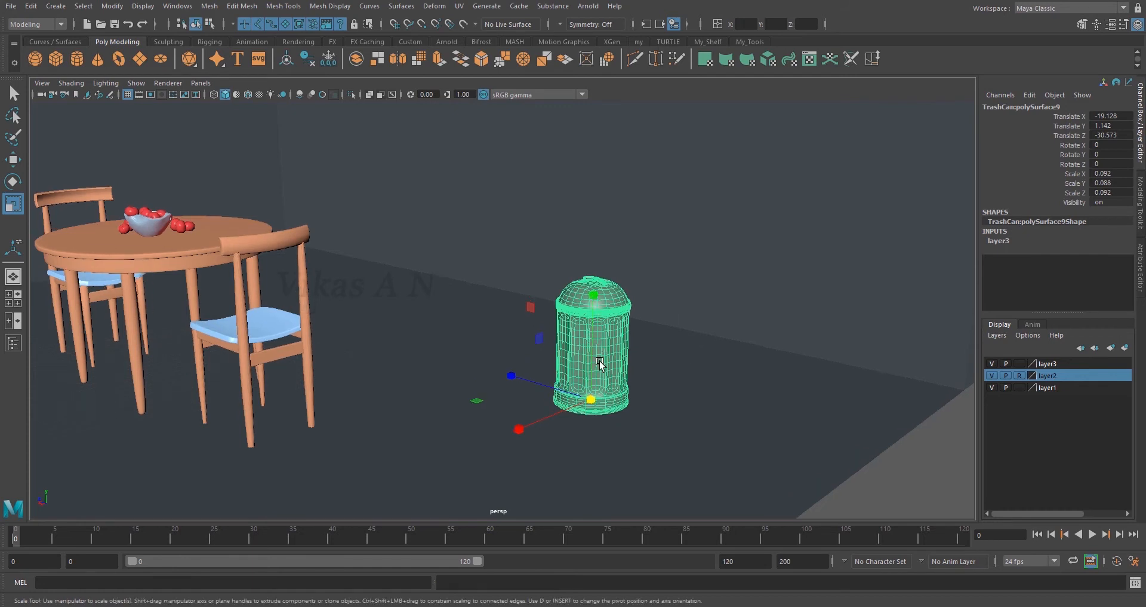
Step: Raise the trash can's pivot along the Y axis to about 3.48, near mid-height, and leave pivot editing
key("w")
left_click_drag(646, 423, 653, 426, "alt")
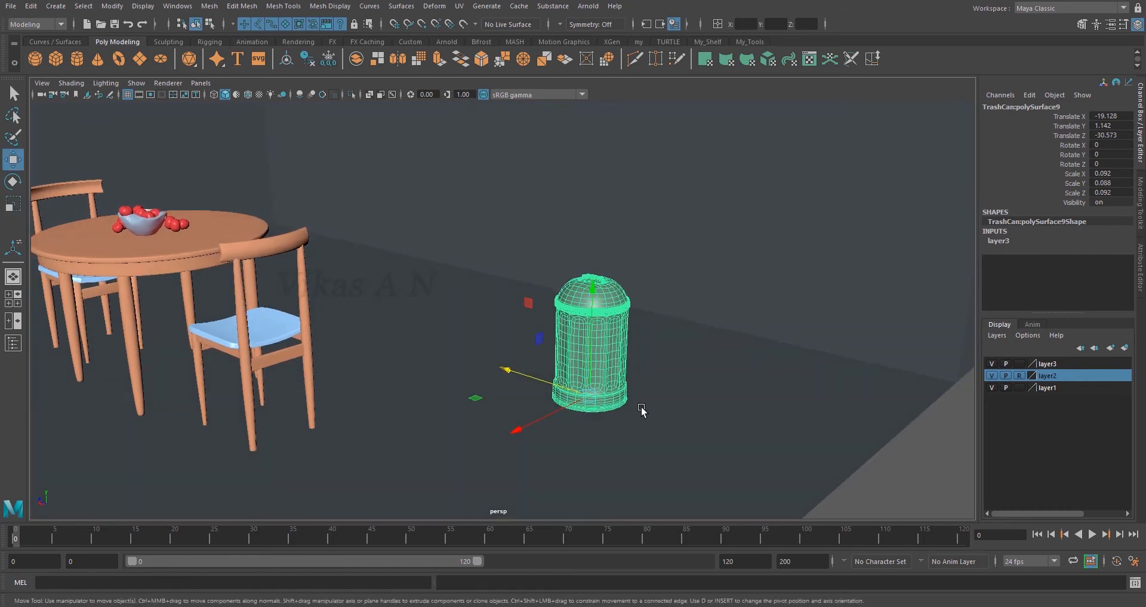
key("d")
left_click_drag(597, 294, 599, 250)
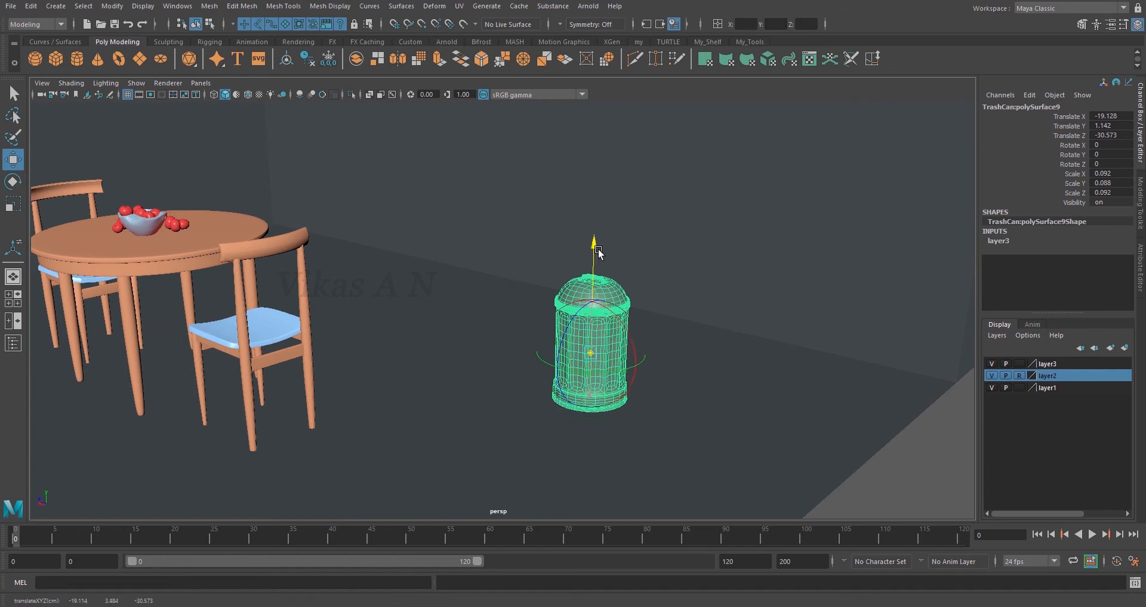
left_click_drag(640, 460, 732, 454, "alt")
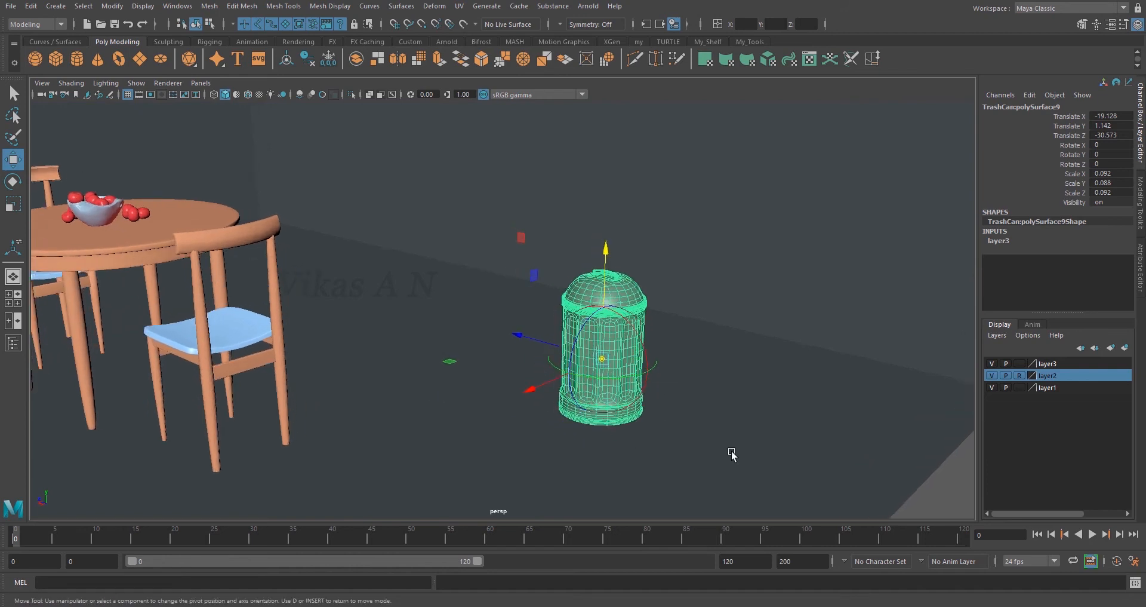
scroll(732, 454, "down", 1)
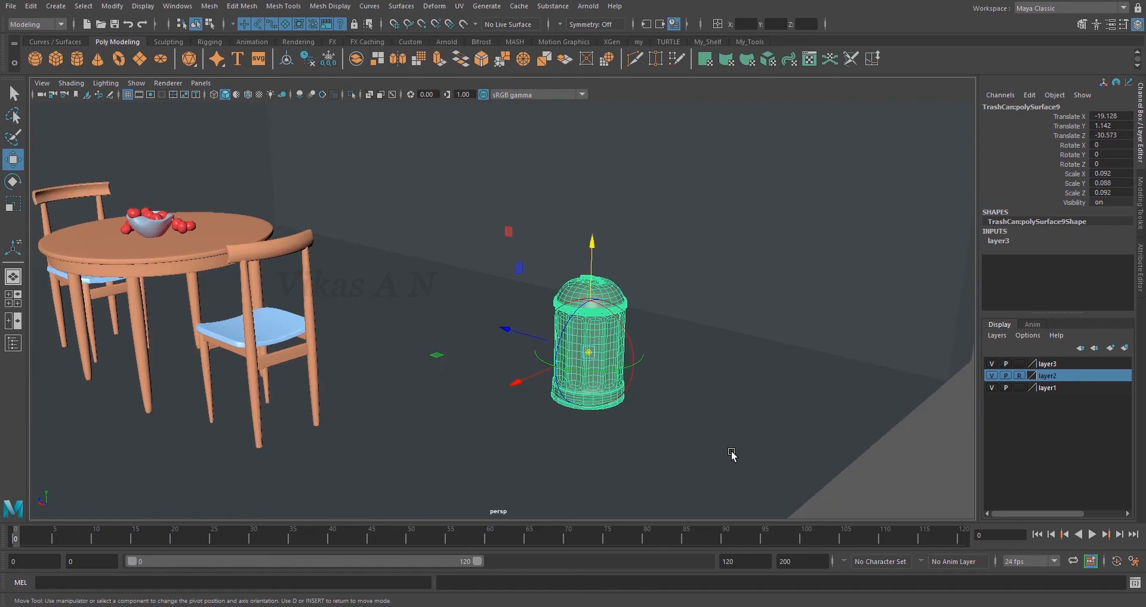
key("d")
left_click_drag(691, 451, 664, 454, "alt")
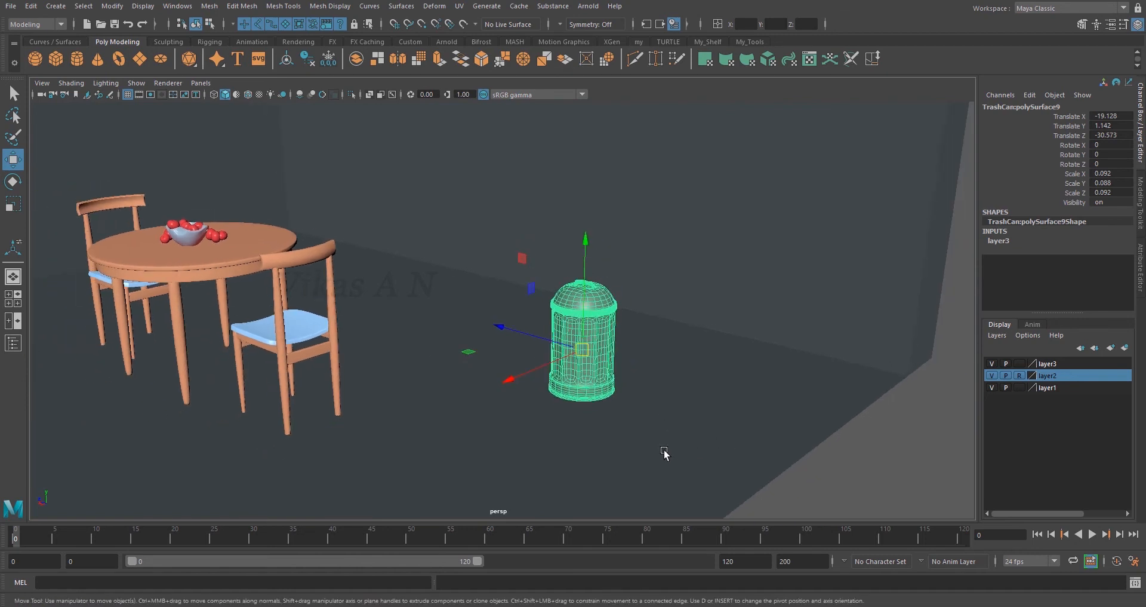
Step: Center the trash can's pivot with the Center Pivot command
scroll(661, 458, "down", 2)
scroll(661, 459, "up", 2)
middle_click_drag(666, 447, 678, 461, "alt")
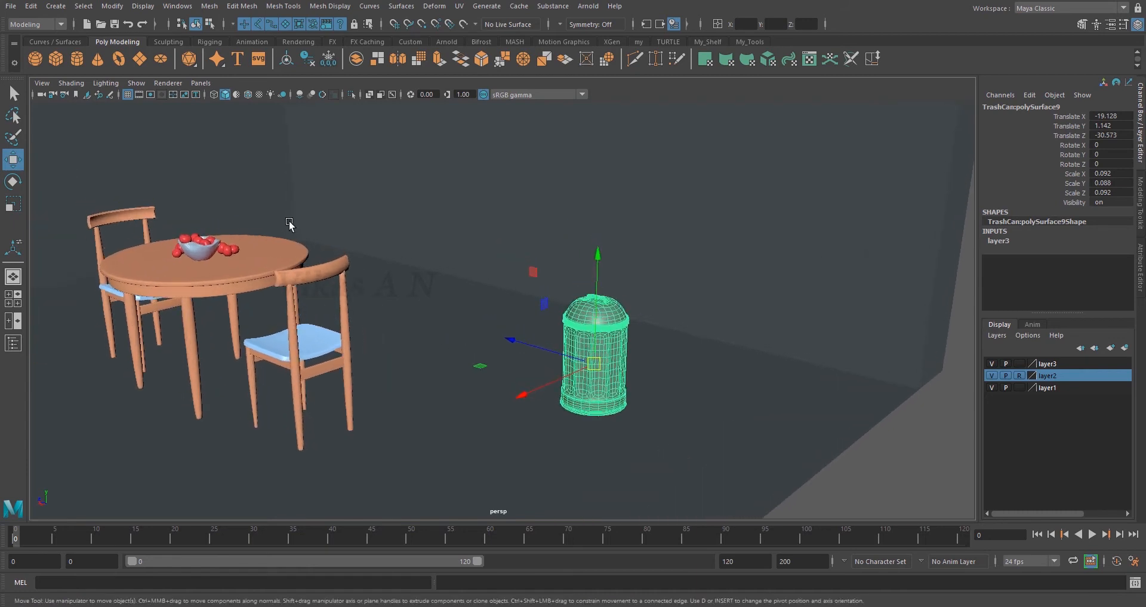
left_click(114, 7)
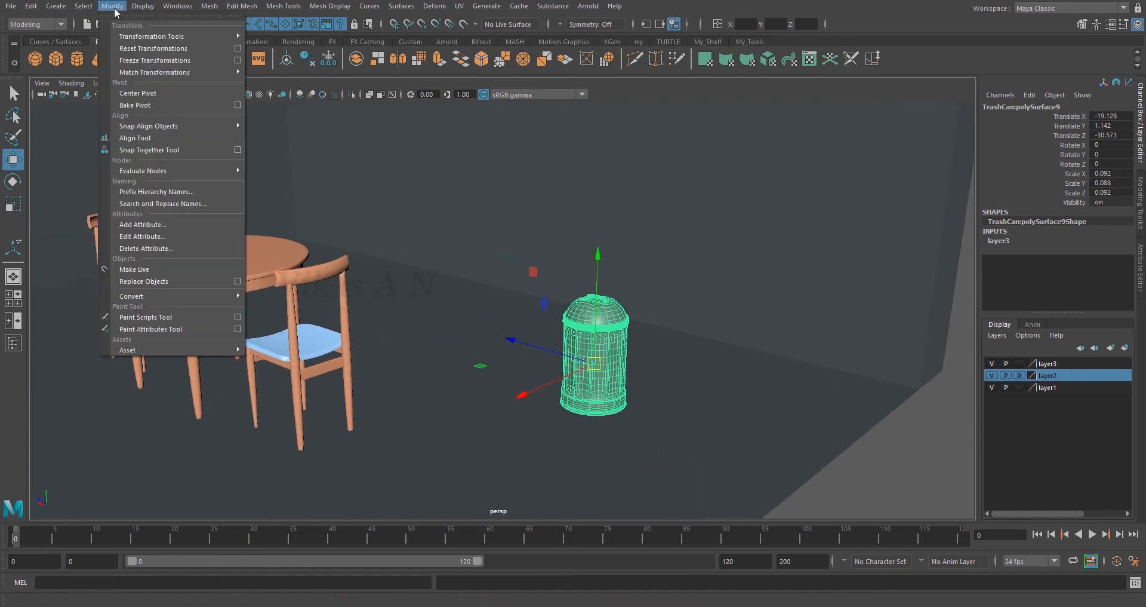
left_click(146, 97)
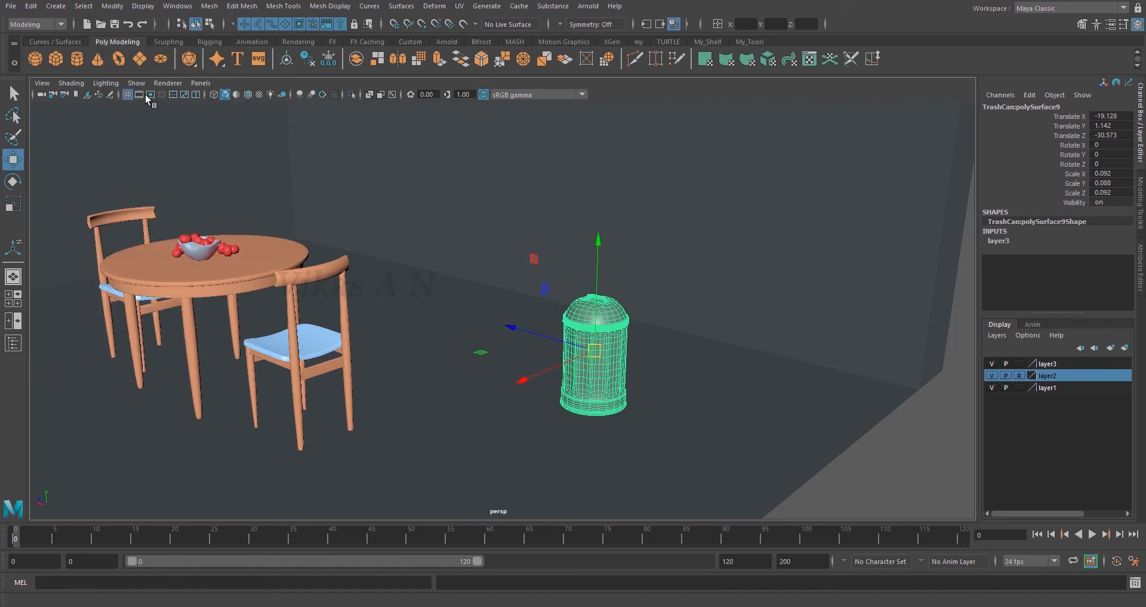
Step: Center the pivot of the dining chair nearest the trash can with the Center Pivot command
left_click_drag(597, 421, 501, 417, "alt")
left_click(363, 343)
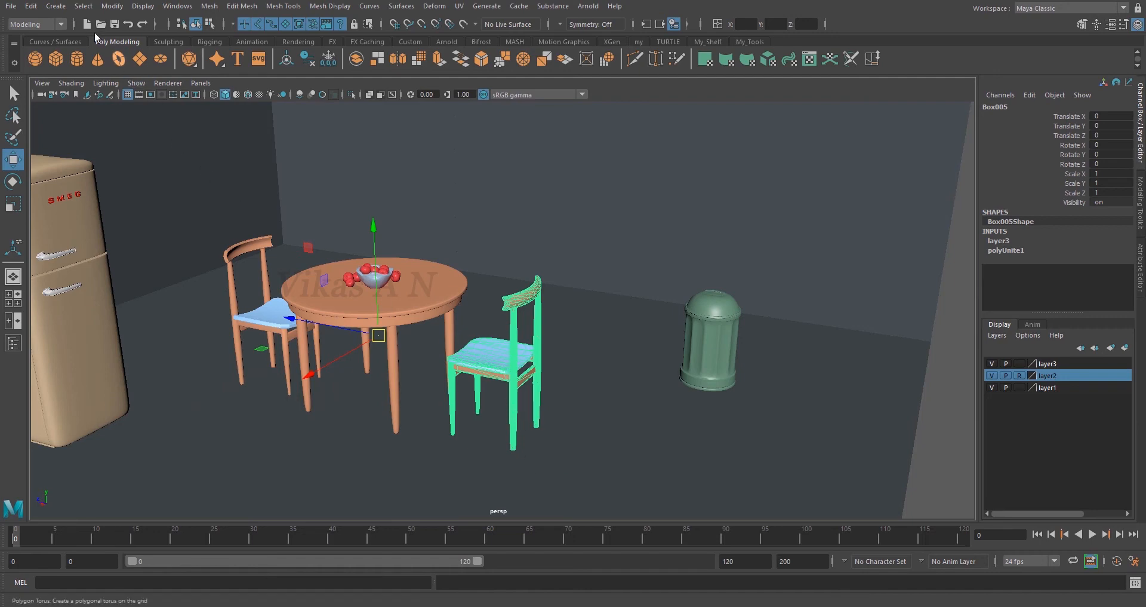
left_click(112, 6)
left_click(138, 93)
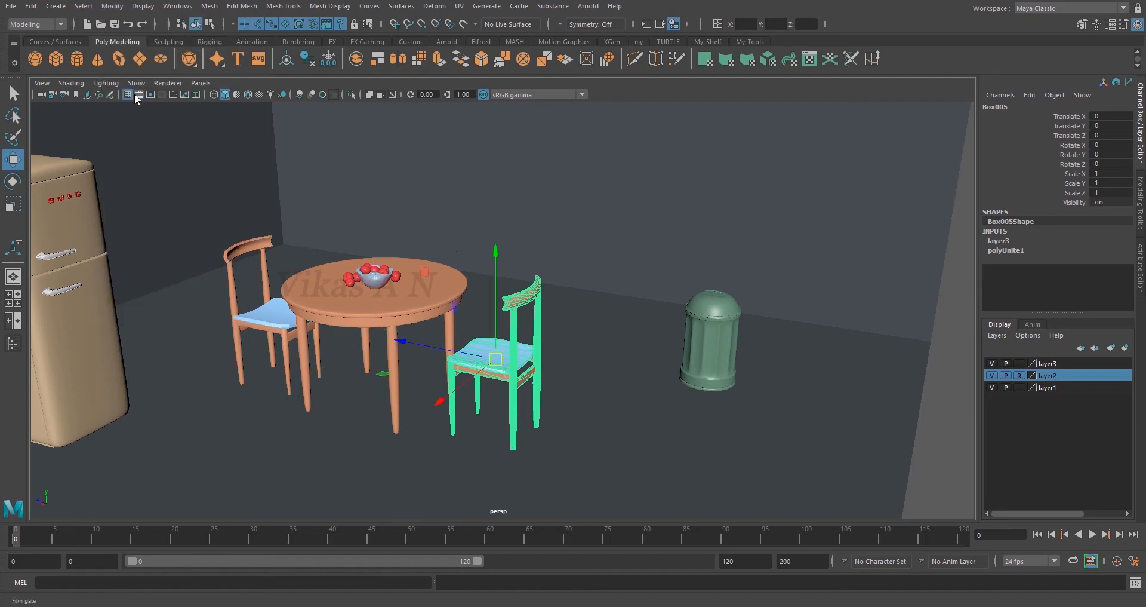
left_click_drag(589, 412, 567, 412, "alt")
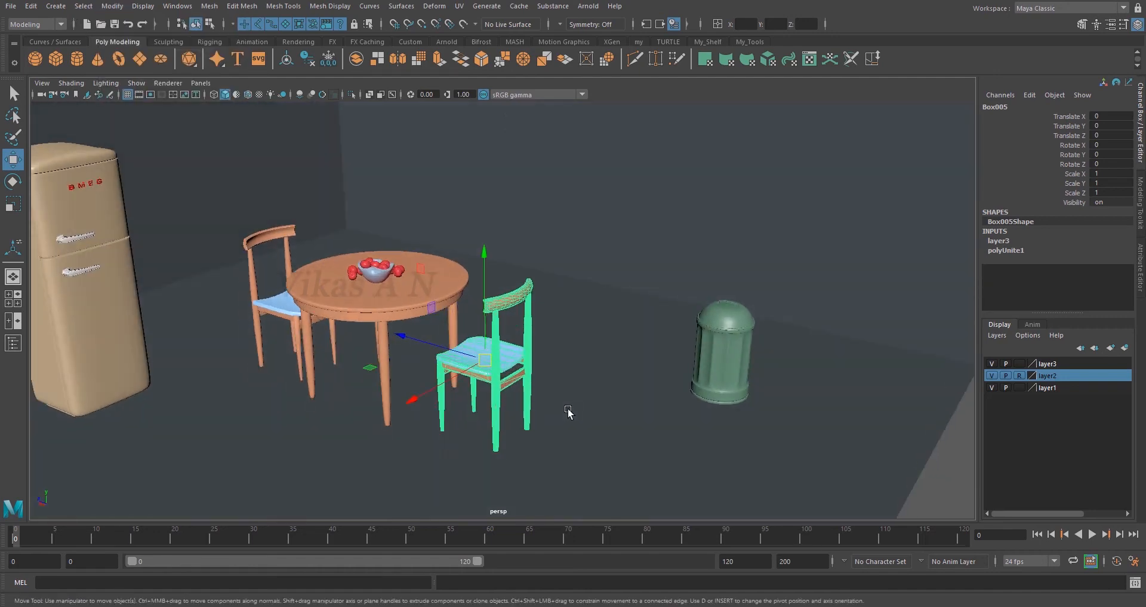
scroll(568, 412, "down", 3)
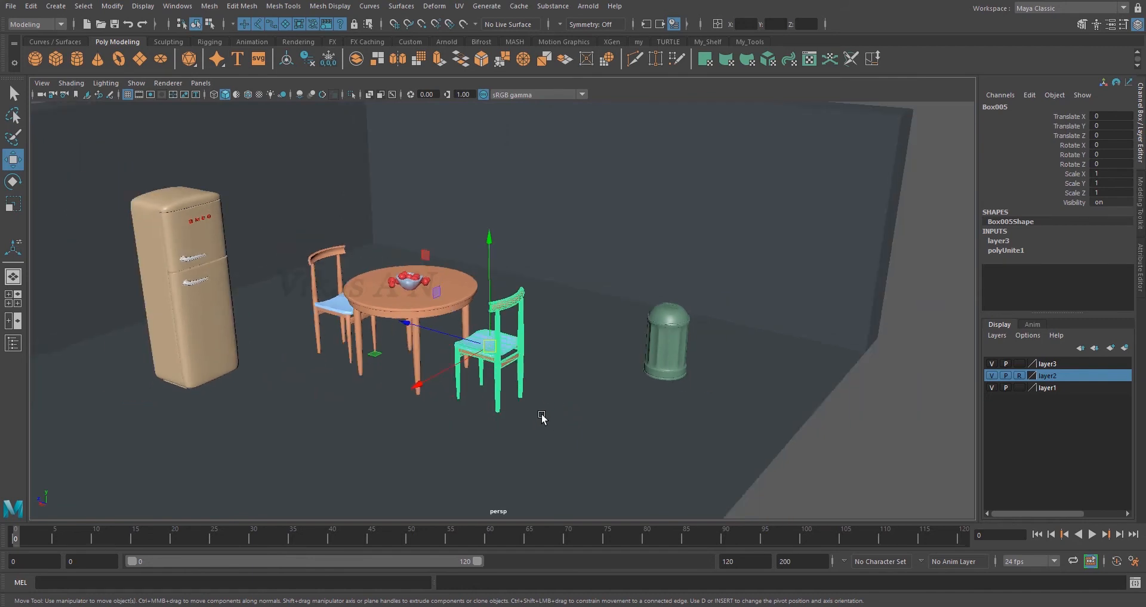
scroll(542, 414, "down", 3)
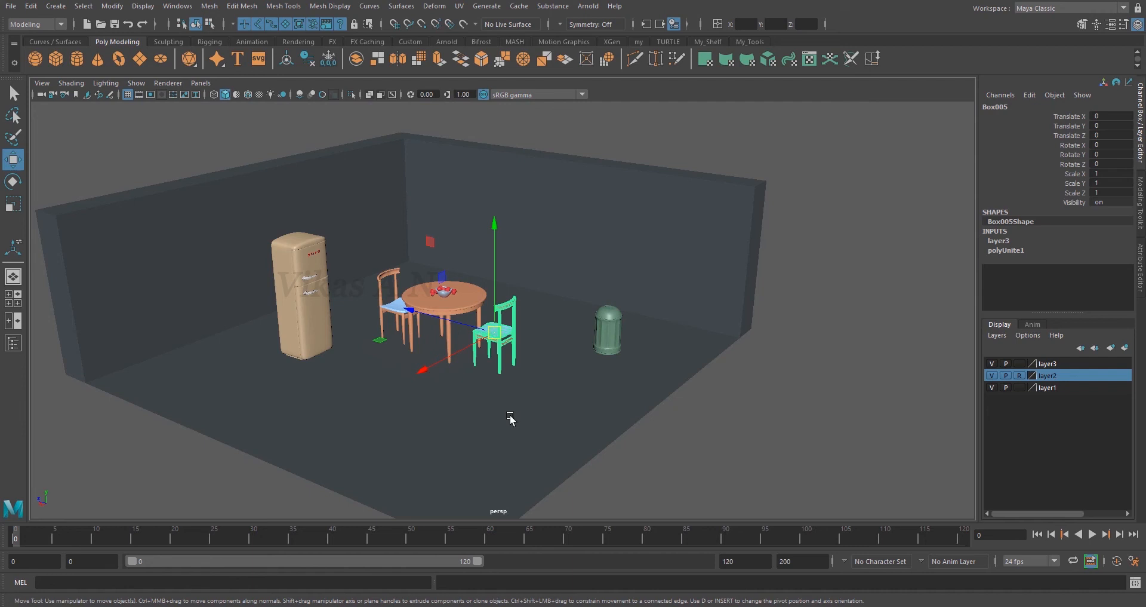
scroll(496, 406, "up", 5)
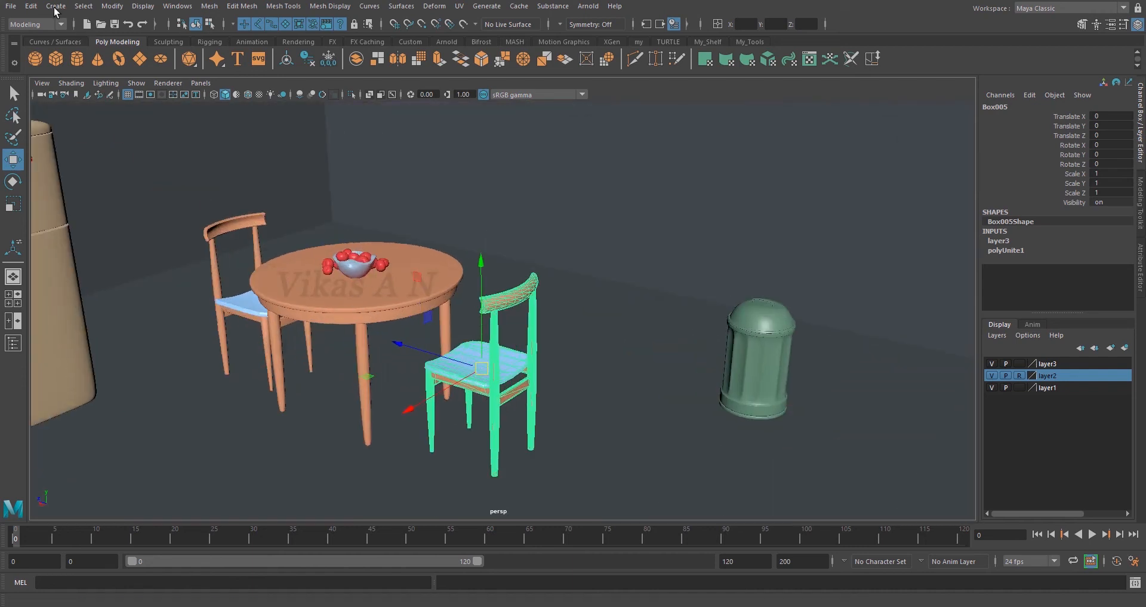
left_click(113, 6)
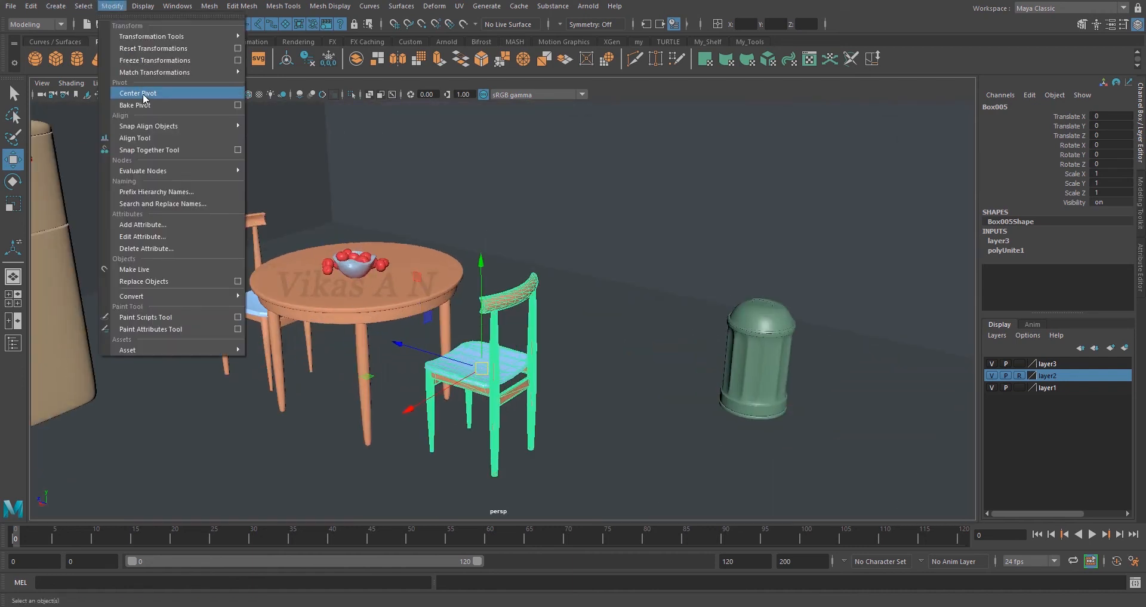
left_click(144, 95)
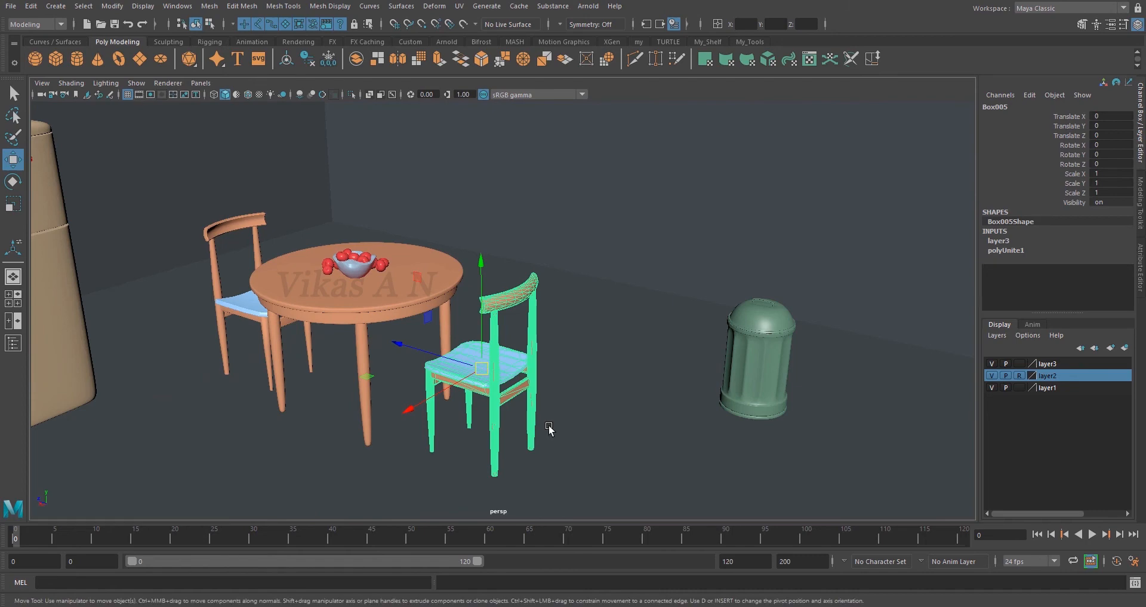
Step: Select the trash can, try scaling it up uniformly from its centered pivot, and undo the scaling
middle_click_drag(779, 453, 585, 456, "alt")
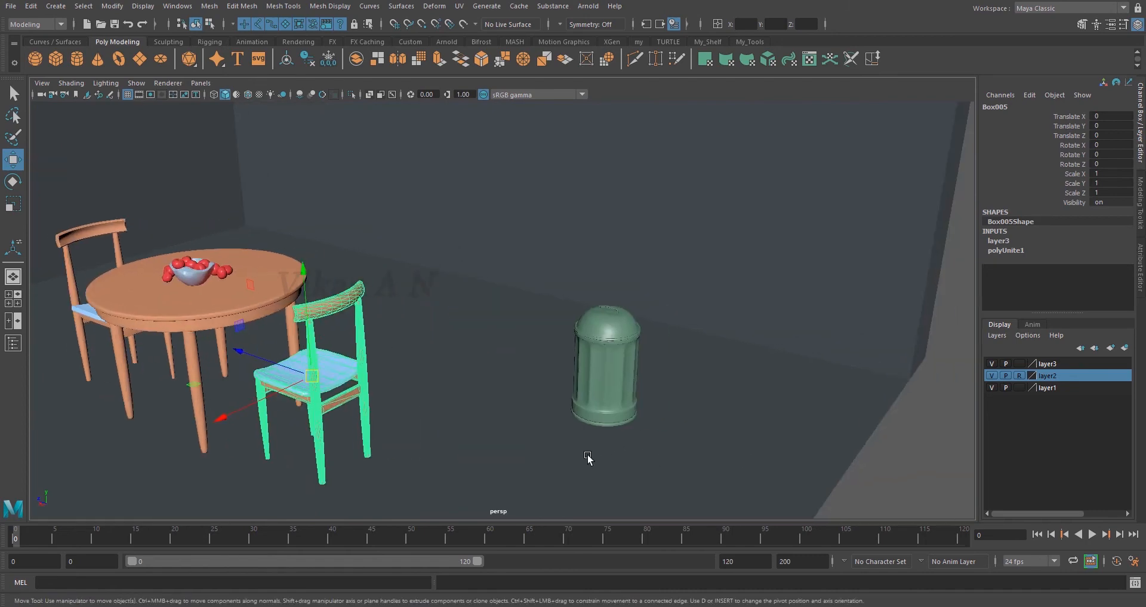
scroll(585, 456, "up", 3)
left_click(662, 406)
left_click_drag(678, 453, 620, 375, "alt")
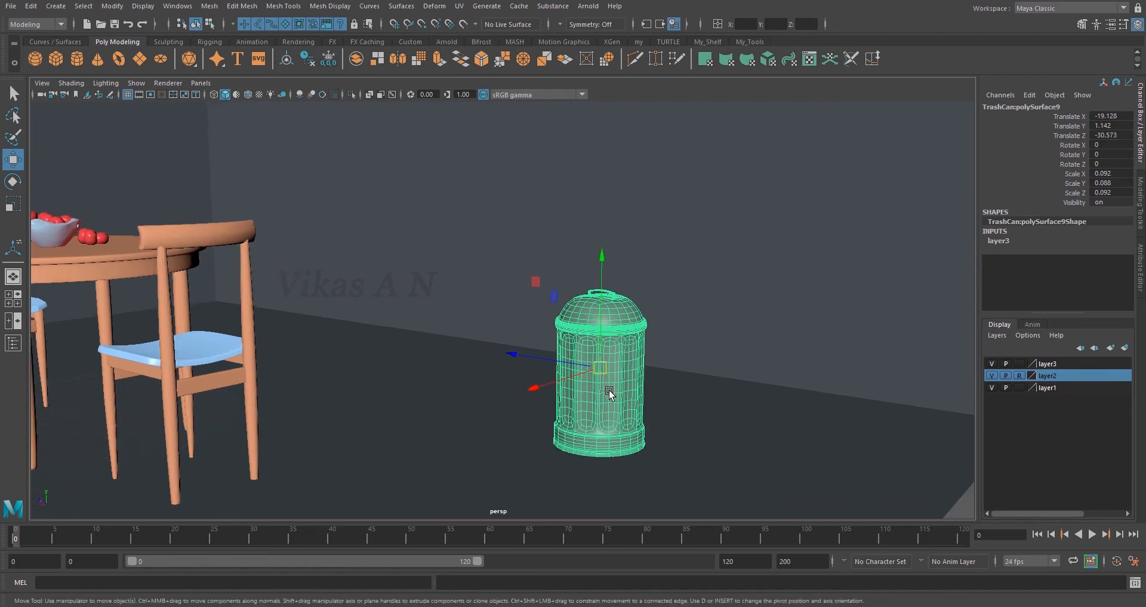
key("r")
scroll(606, 415, "down", 2)
left_click_drag(587, 360, 639, 307)
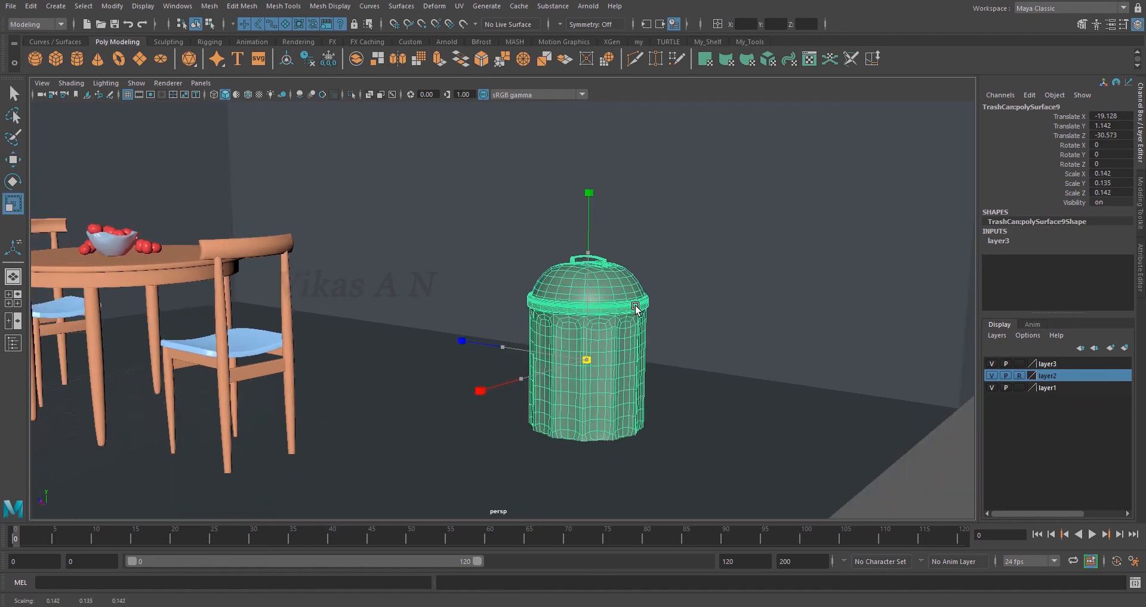
left_click_drag(650, 456, 651, 408, "alt")
key("ctrl+z")
key("ctrl+z")
key("ctrl+z")
key("ctrl+z")
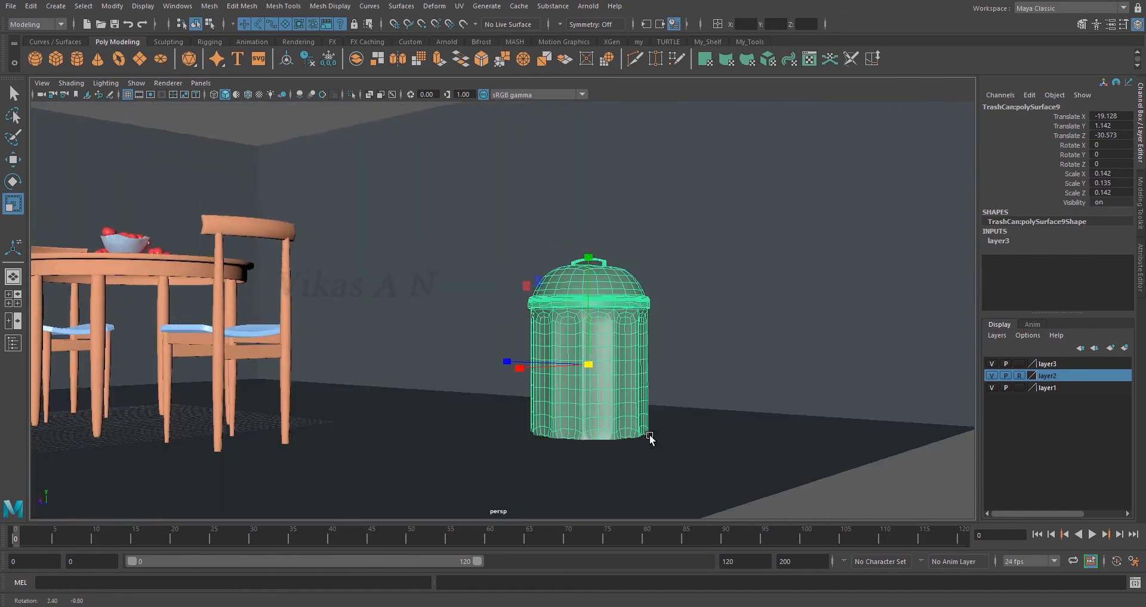
left_click_drag(653, 450, 655, 454, "alt")
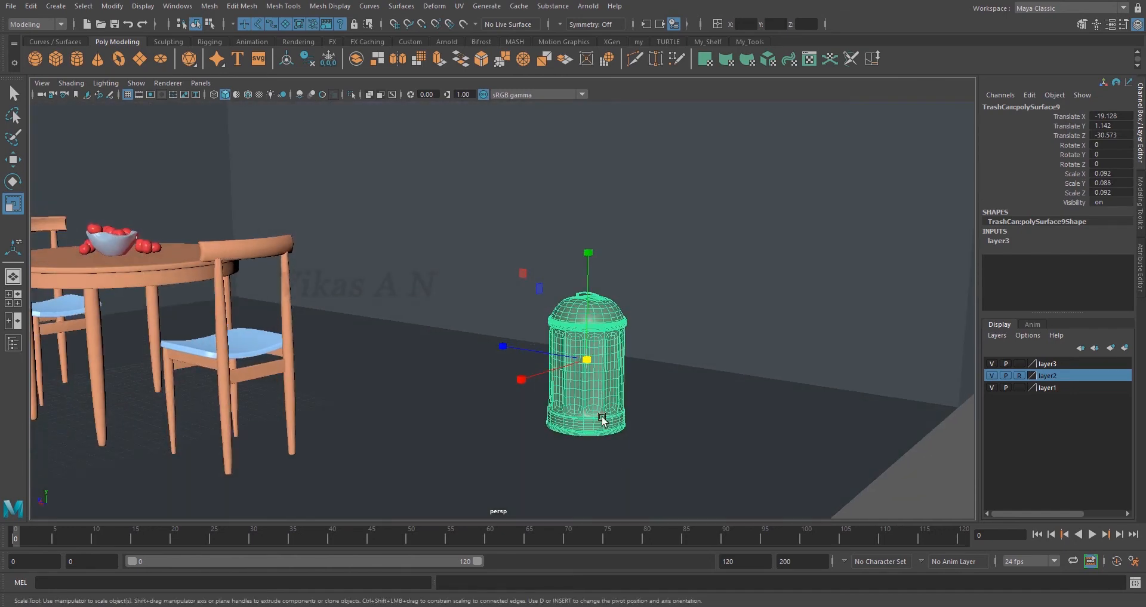
Step: Lower the trash can's pivot along the Y axis to the base of the can
key("w")
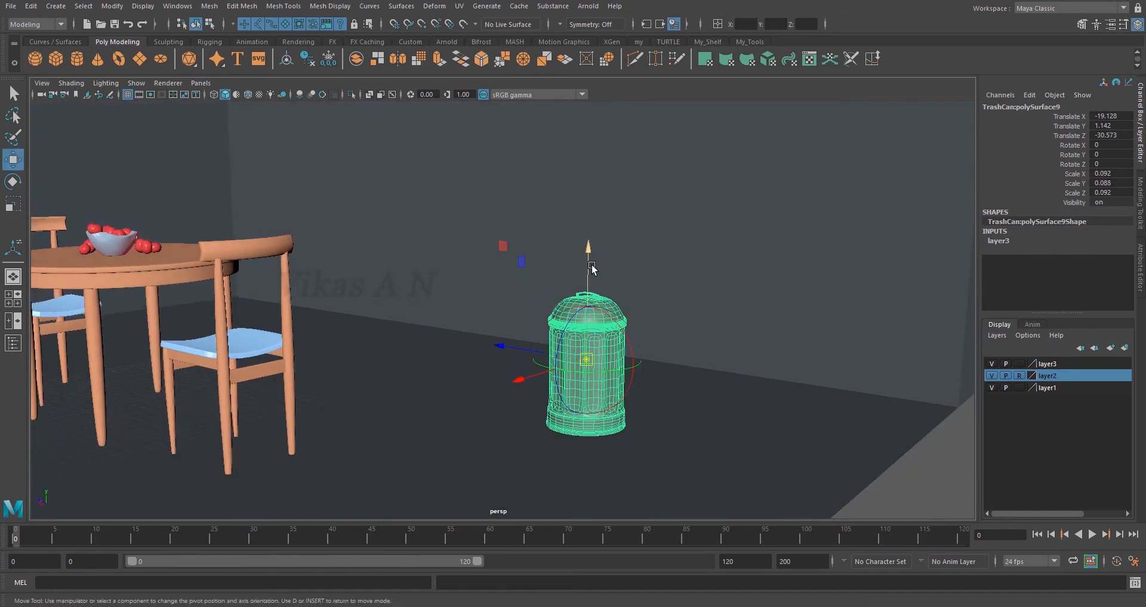
key("d")
left_click_drag(589, 252, 590, 325)
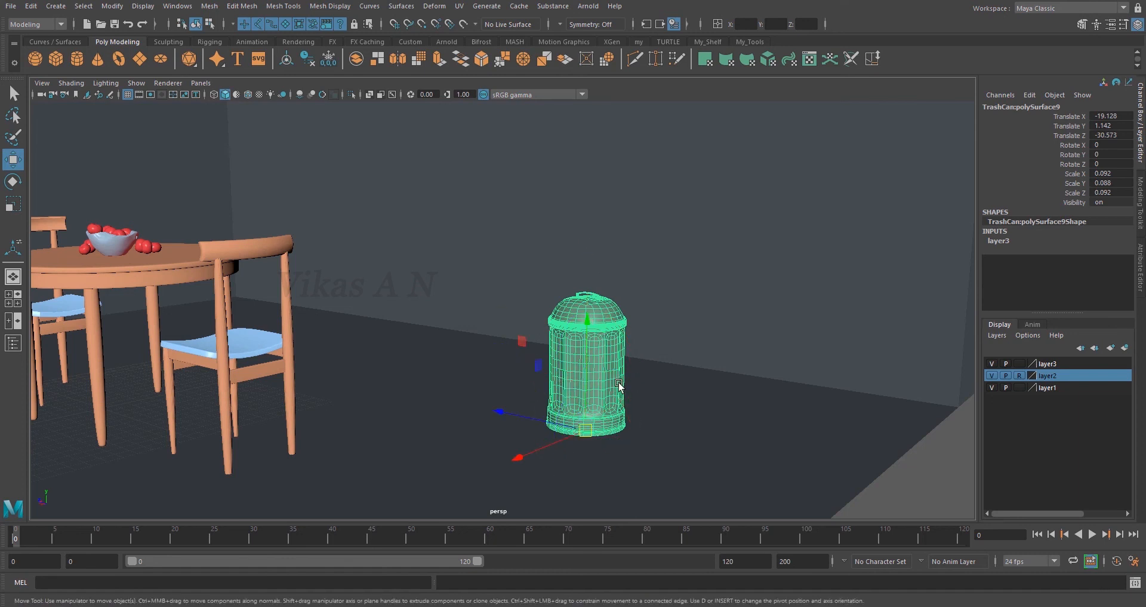
Step: Try scaling the trash can up uniformly from its base pivot, and undo it
key("r")
left_click_drag(587, 430, 697, 311)
key("ctrl+z")
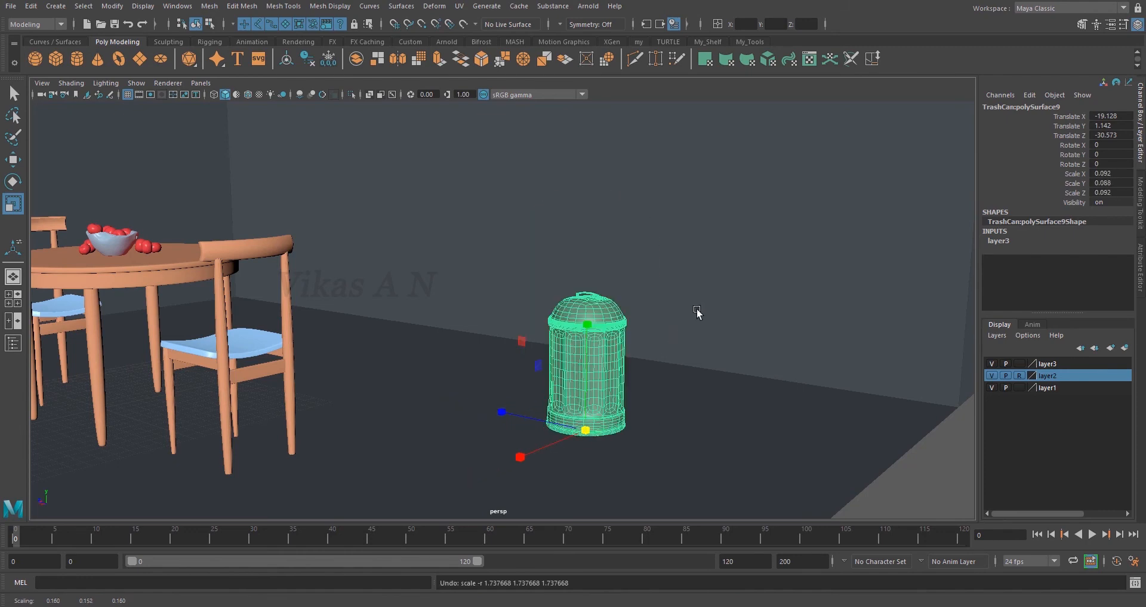
Step: Select the refrigerator's lower door and center its pivot with the Center Pivot command
right_click_drag(698, 312, 406, 394, "alt")
middle_click_drag(407, 395, 647, 406, "alt")
left_click_drag(425, 368, 415, 371, "alt")
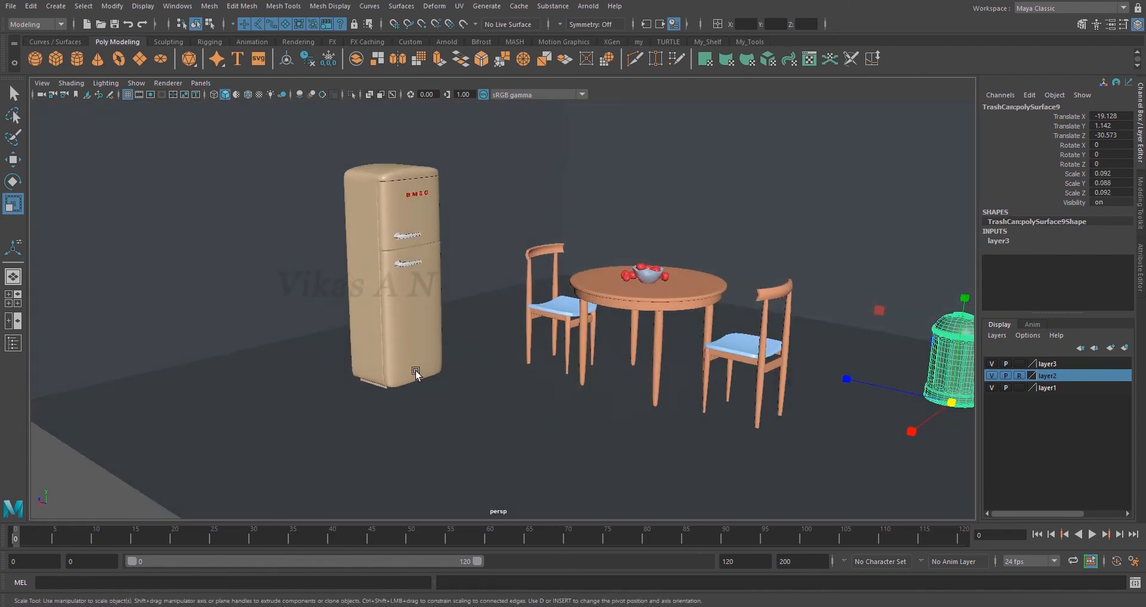
scroll(415, 371, "up", 3)
left_click_drag(650, 359, 597, 395, "alt")
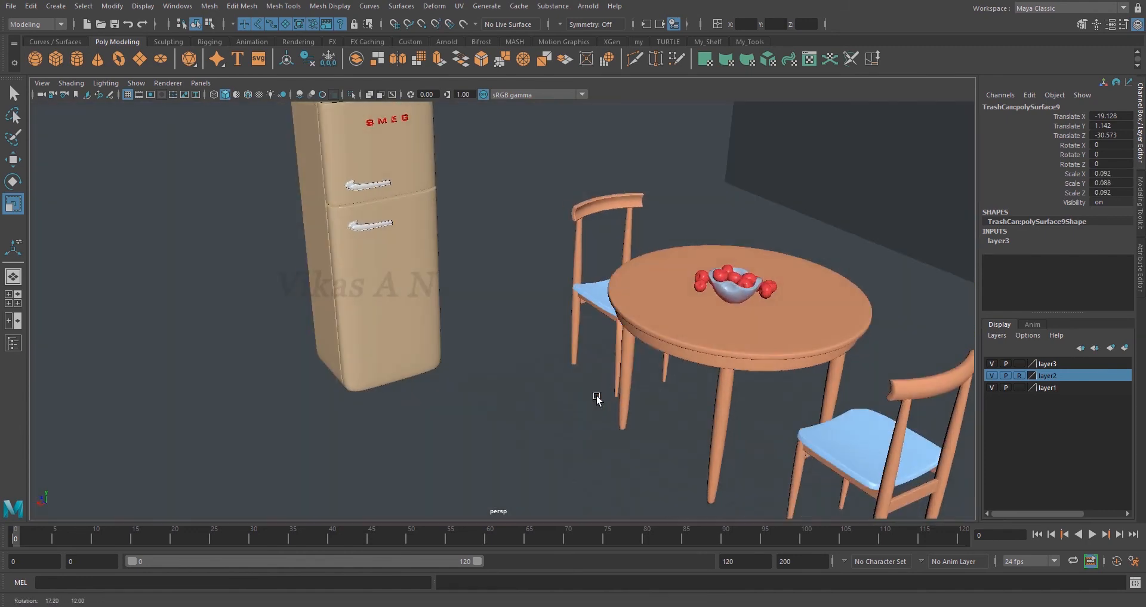
key("q")
left_click(386, 302)
middle_click_drag(454, 320, 537, 402, "alt")
scroll(539, 405, "up", 3)
left_click_drag(541, 405, 440, 374, "alt")
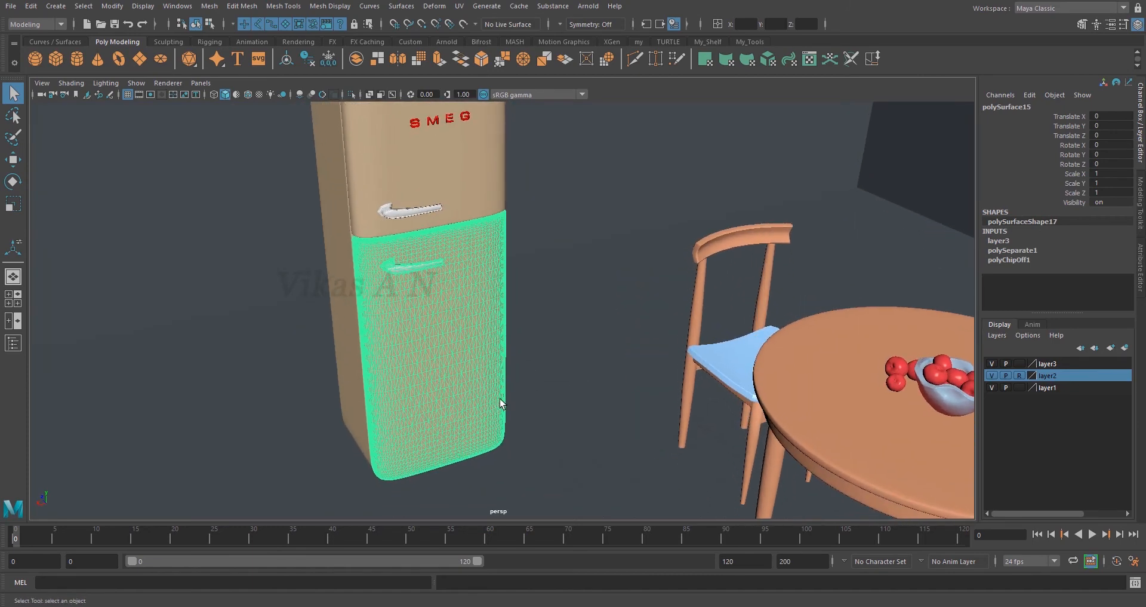
key("w")
left_click_drag(506, 406, 476, 404, "alt")
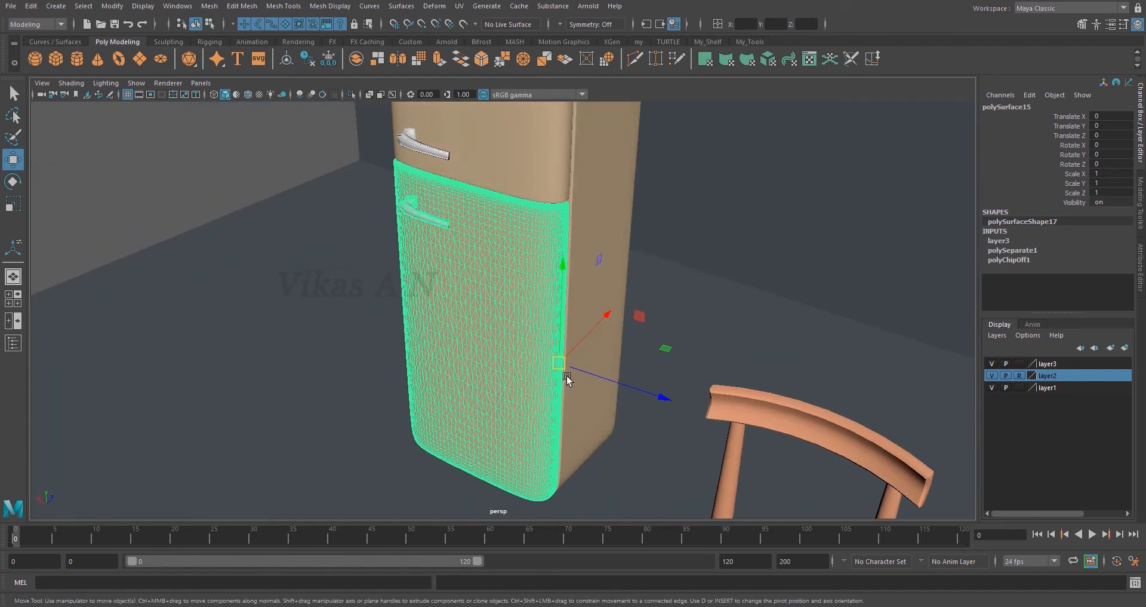
left_click_drag(570, 436, 554, 425, "alt")
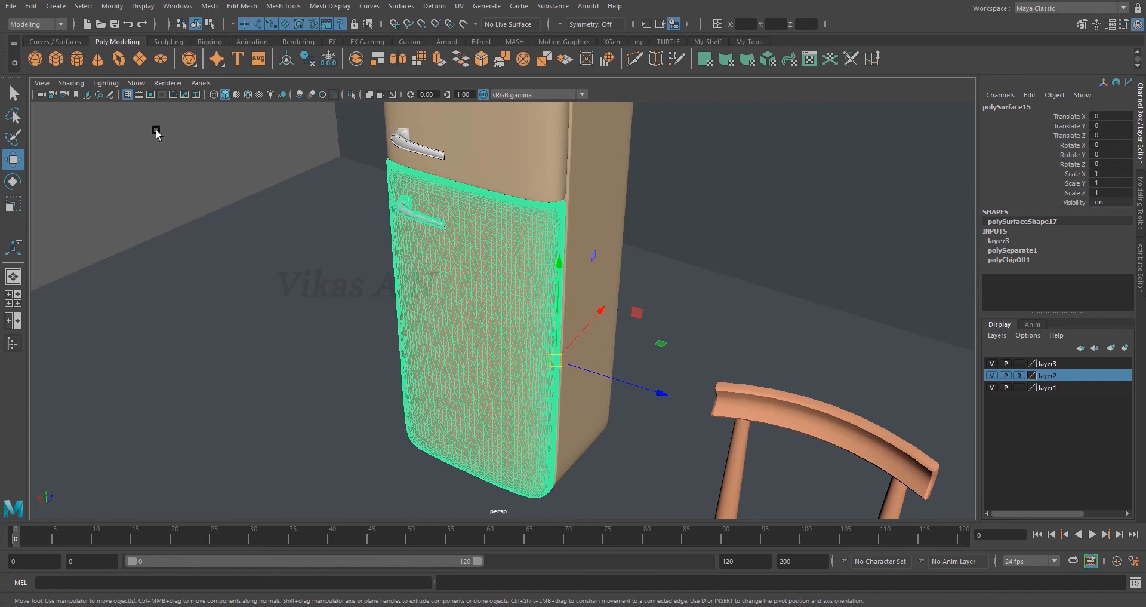
left_click(112, 6)
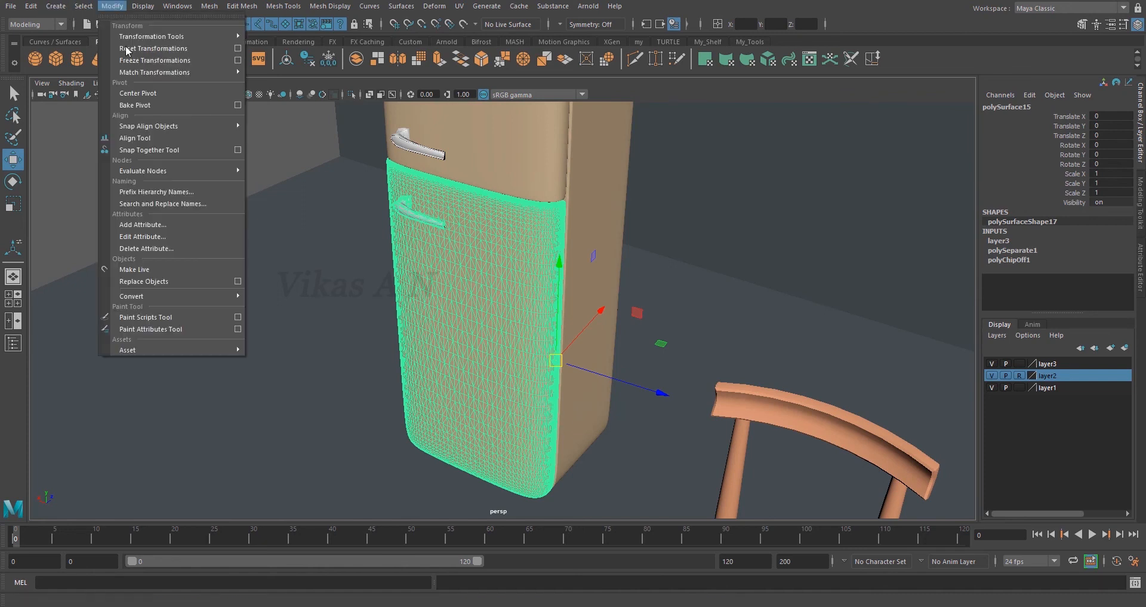
left_click(148, 97)
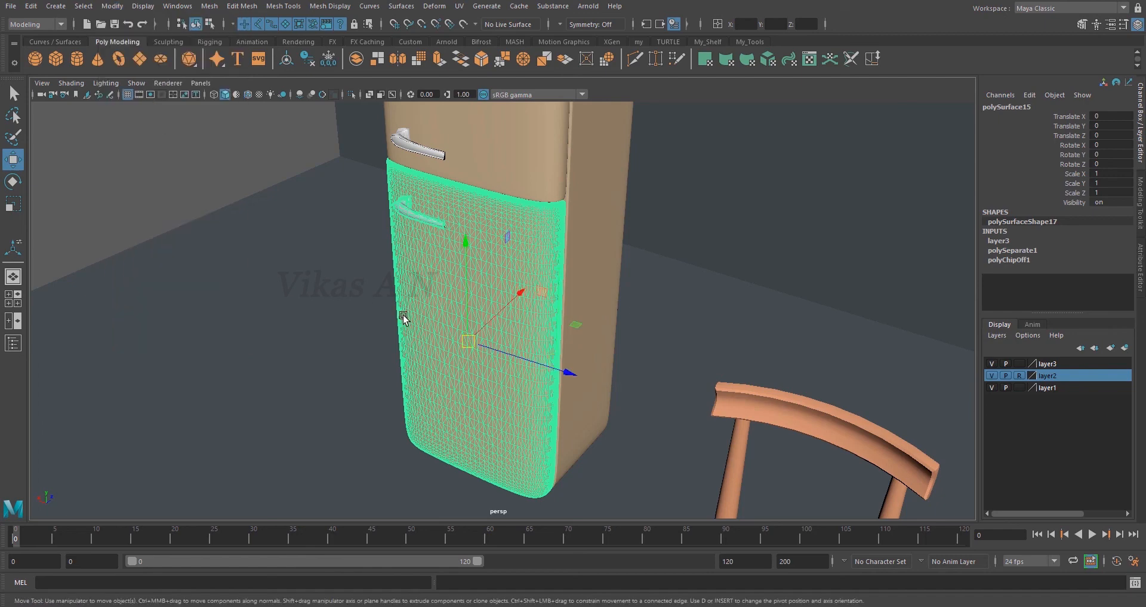
Step: Try rotating the refrigerator's lower door about the Y axis from its centered pivot, and undo it
left_click_drag(402, 317, 429, 415, "alt")
key("e")
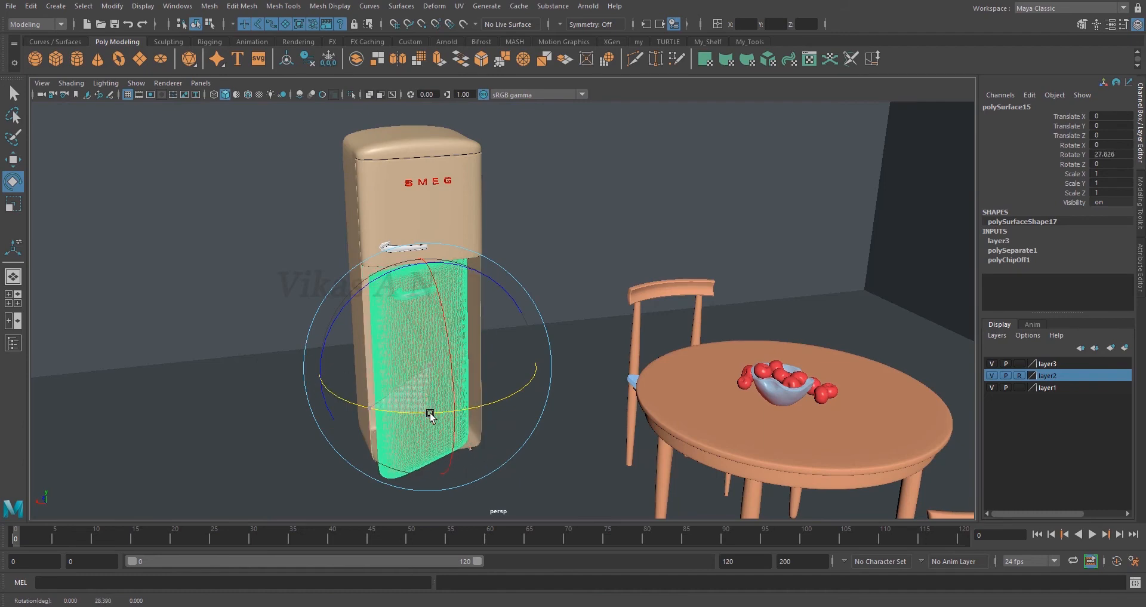
key("ctrl+z")
Step: Move the lower door's pivot along the Z axis to the door edge opposite the handle
key("w")
left_click_drag(570, 375, 547, 397, "alt")
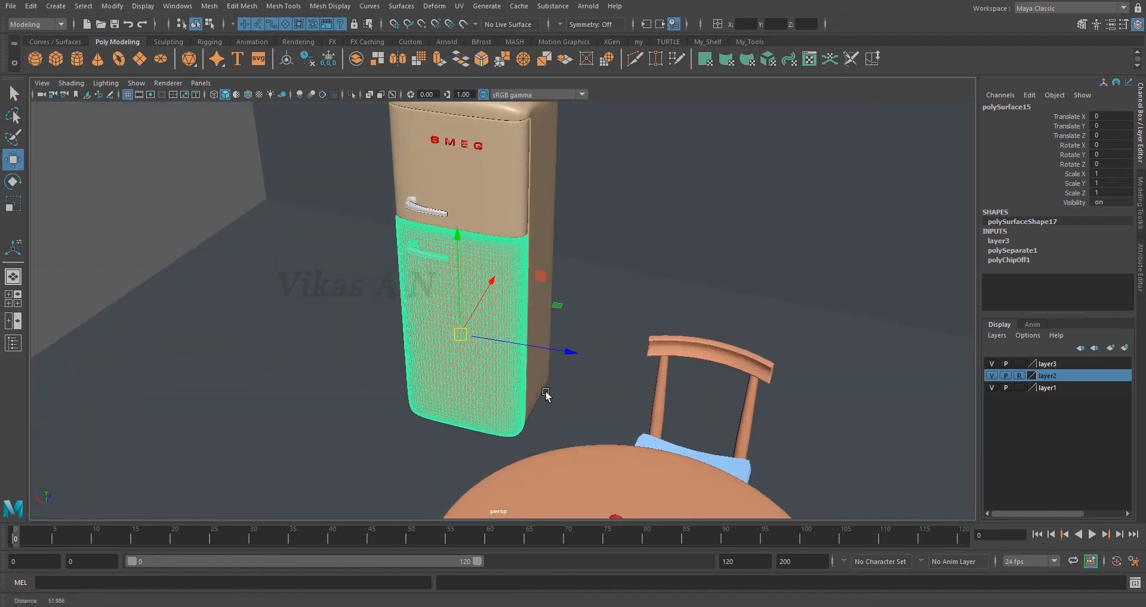
key("d")
left_click_drag(568, 352, 559, 414)
scroll(628, 401, "up", 3)
scroll(560, 414, "up", 1)
scroll(560, 414, "up", 2)
middle_click_drag(560, 414, 504, 398, "alt")
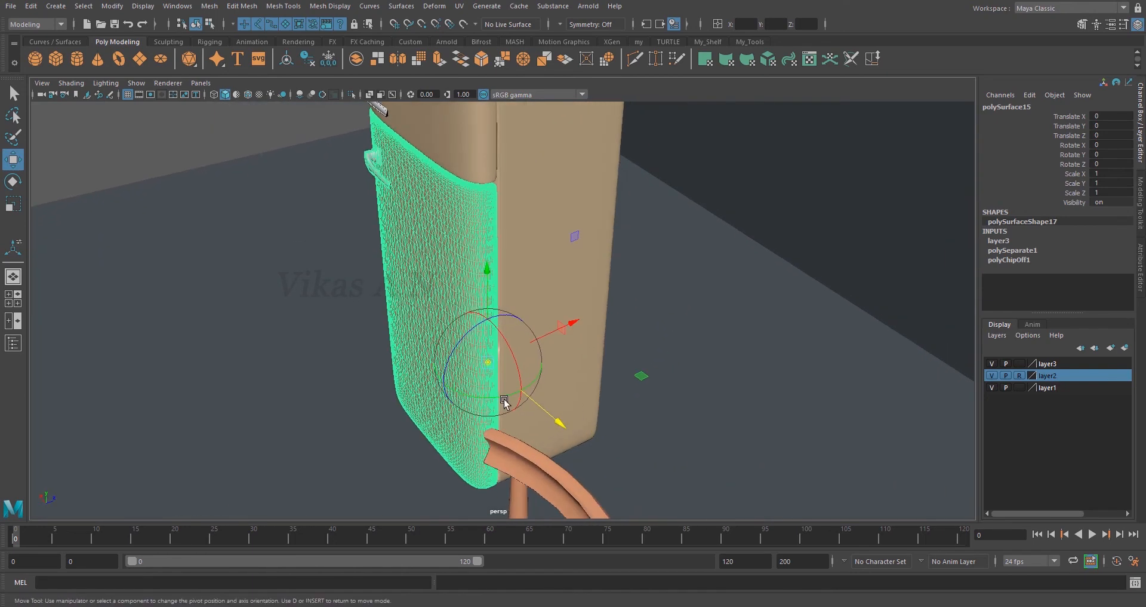
Step: Nudge the lower door's pivot along the X axis toward the refrigerator body's hinge line, and leave pivot editing
left_click_drag(552, 334, 554, 335)
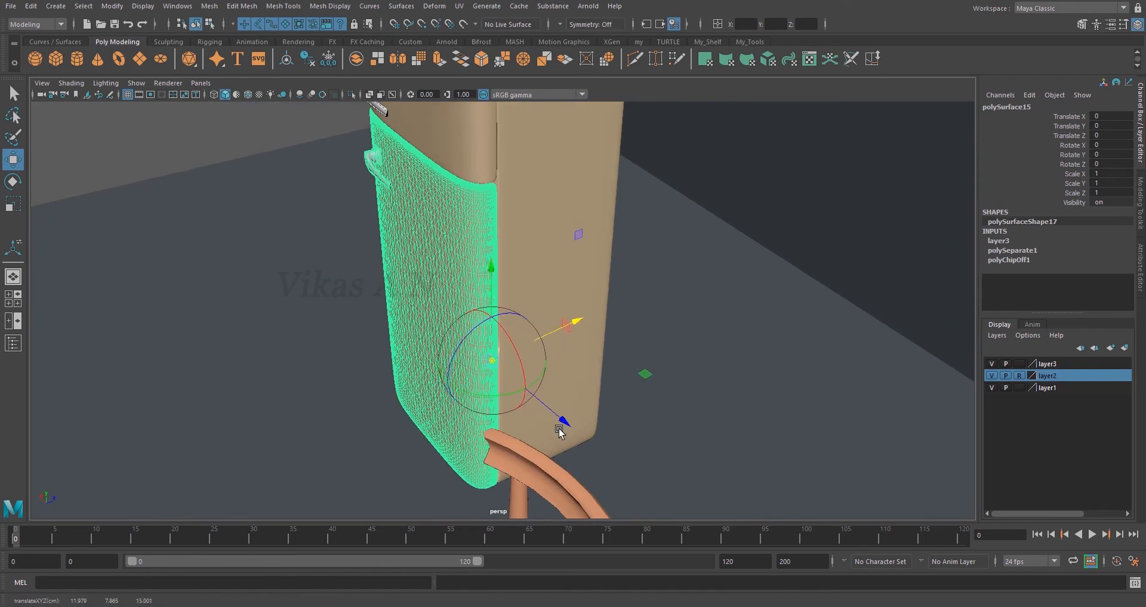
scroll(529, 428, "up", 3)
left_click_drag(527, 427, 481, 425, "alt")
left_click_drag(602, 378, 606, 377)
key("Insert")
scroll(562, 433, "down", 6)
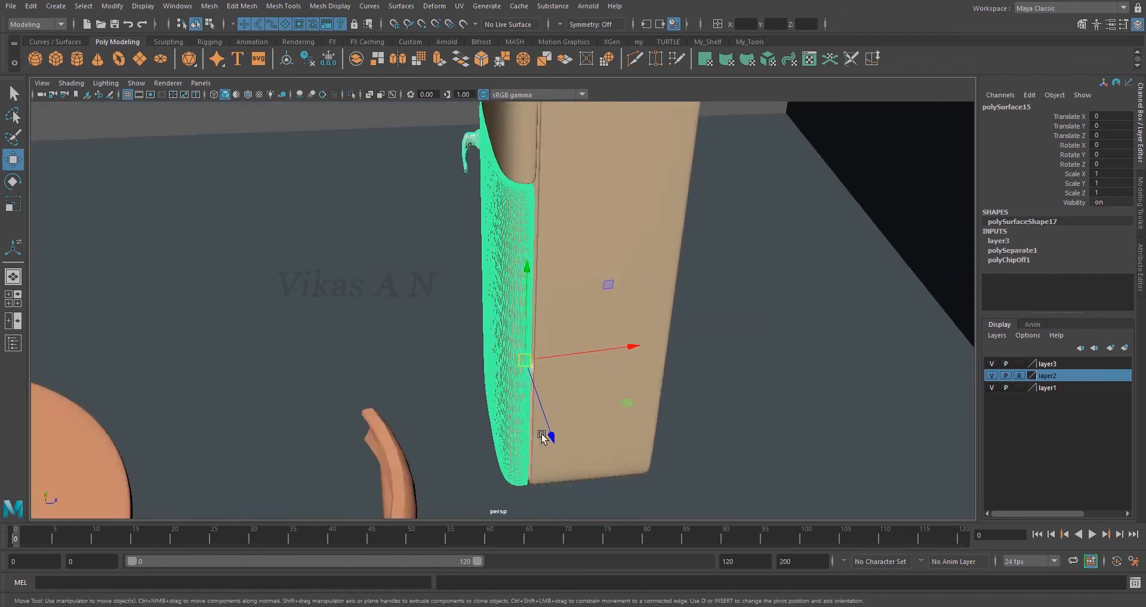
Step: Swing the refrigerator's lower door open by rotating it about 57° around the Y axis, and leave the Rotate tool
left_click_drag(489, 418, 557, 414, "alt")
key("e")
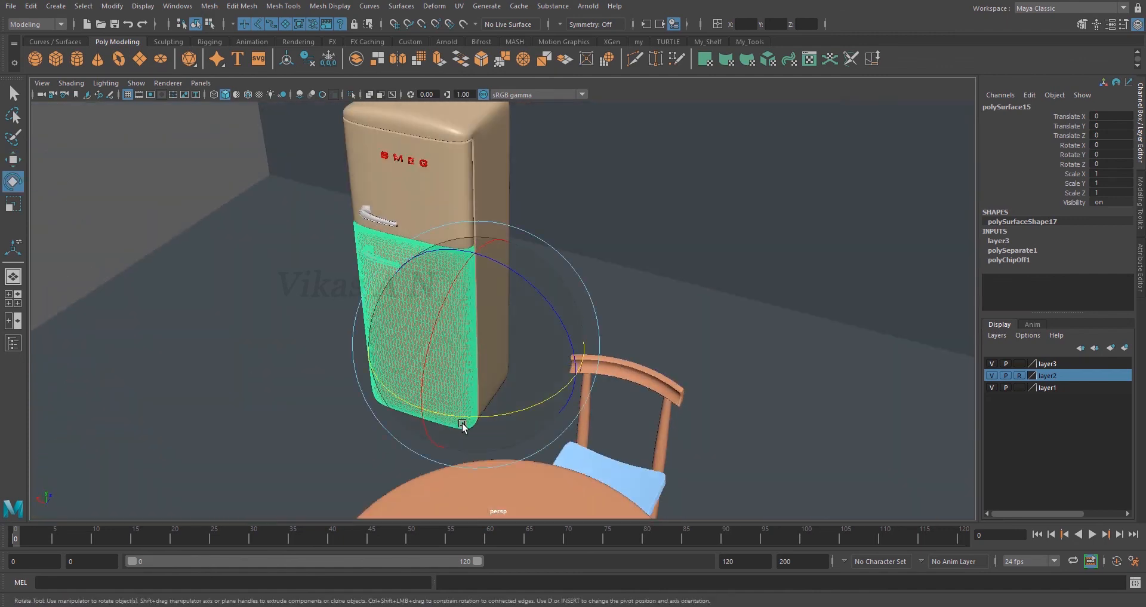
left_click_drag(461, 417, 556, 425)
scroll(434, 439, "down", 3)
left_click_drag(435, 439, 532, 418, "alt")
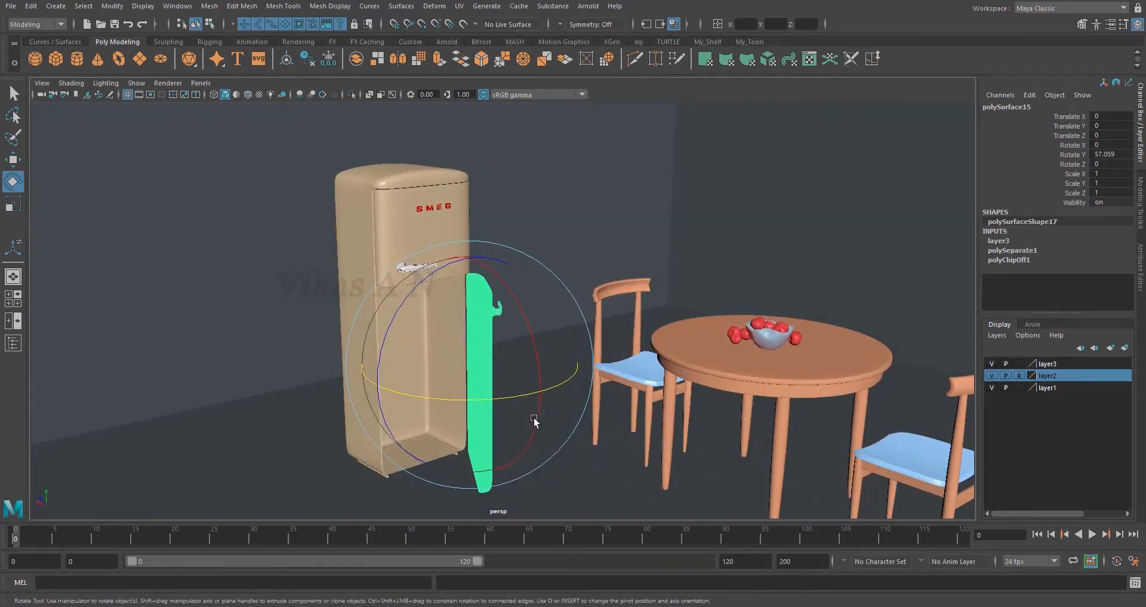
key("q")
right_click_drag(549, 415, 510, 415, "alt")
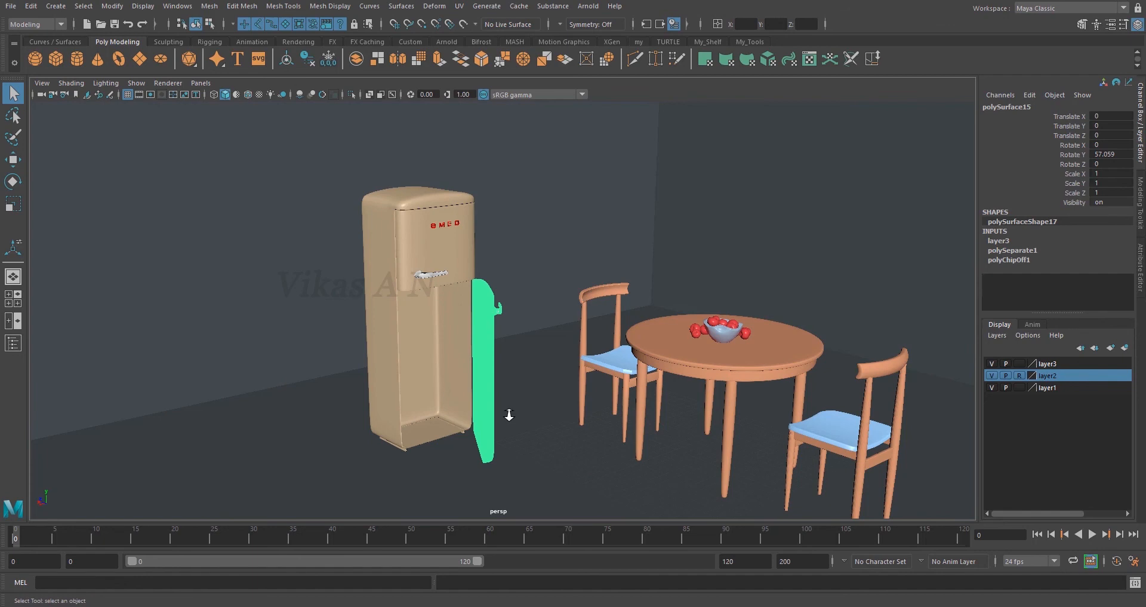
mouse_move(539, 427)
left_mouse_down("alt")
mouse_move(489, 397)
mouse_move(502, 417)
mouse_move(546, 432)
left_mouse_up("alt")
Step: Select one of the apples lying on the table beside the fruit bowl and frame it in the view
scroll(670, 357, "up", 5)
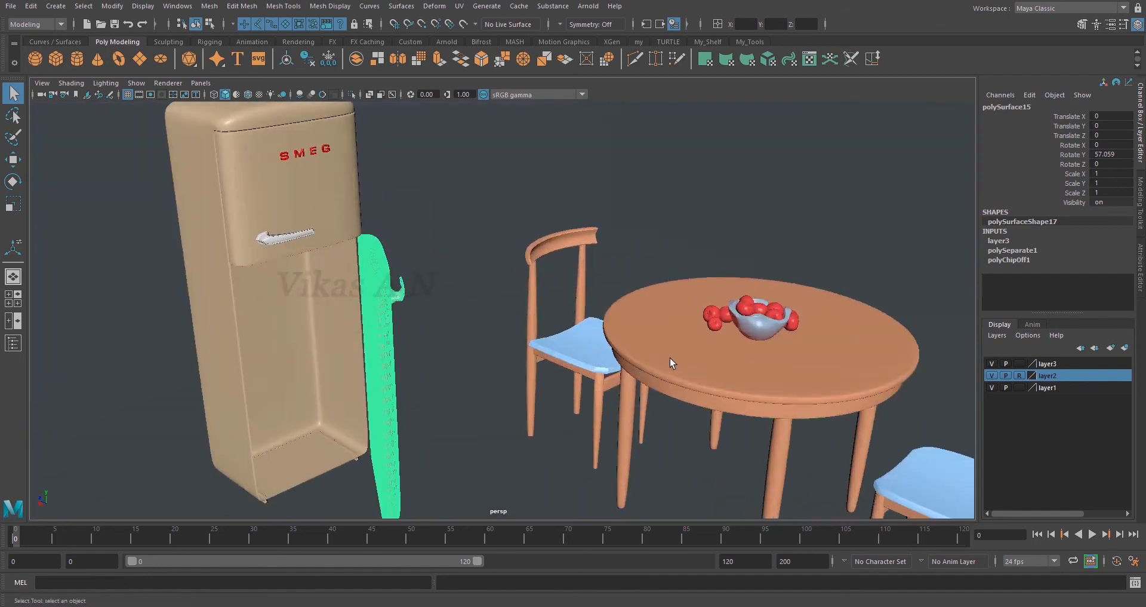
middle_click_drag(670, 357, 489, 382, "alt")
scroll(489, 382, "up", 5)
left_click(436, 405)
key("f")
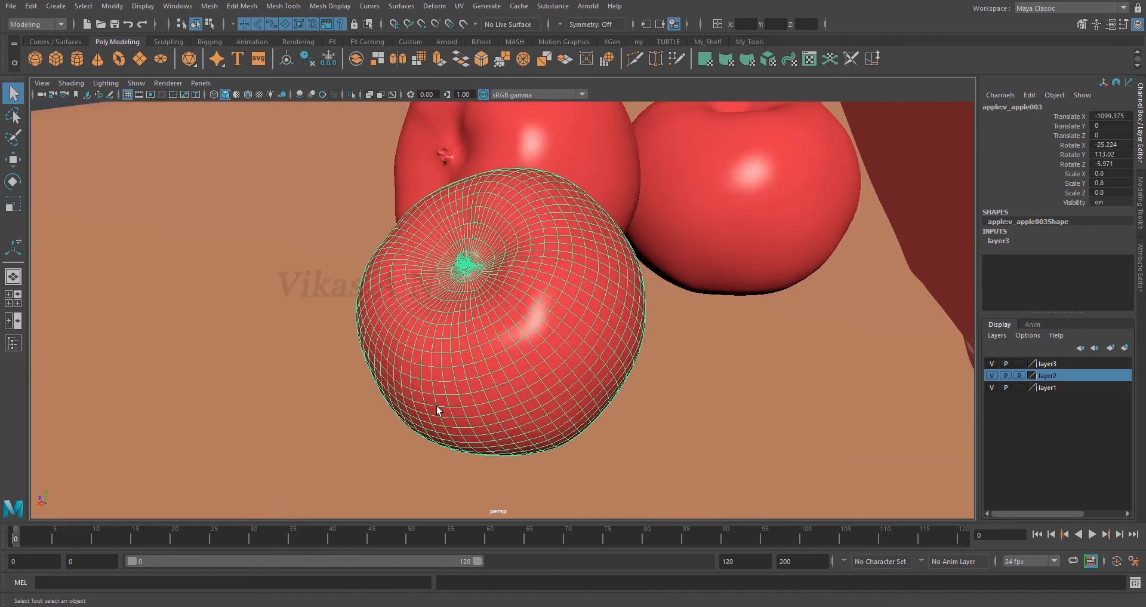
scroll(436, 404, "down", 5)
Step: Try scaling the selected apple uniformly from its current pivot, and undo it
key("w")
left_click_drag(486, 409, 563, 339, "alt")
key("r")
key("ctrl+z")
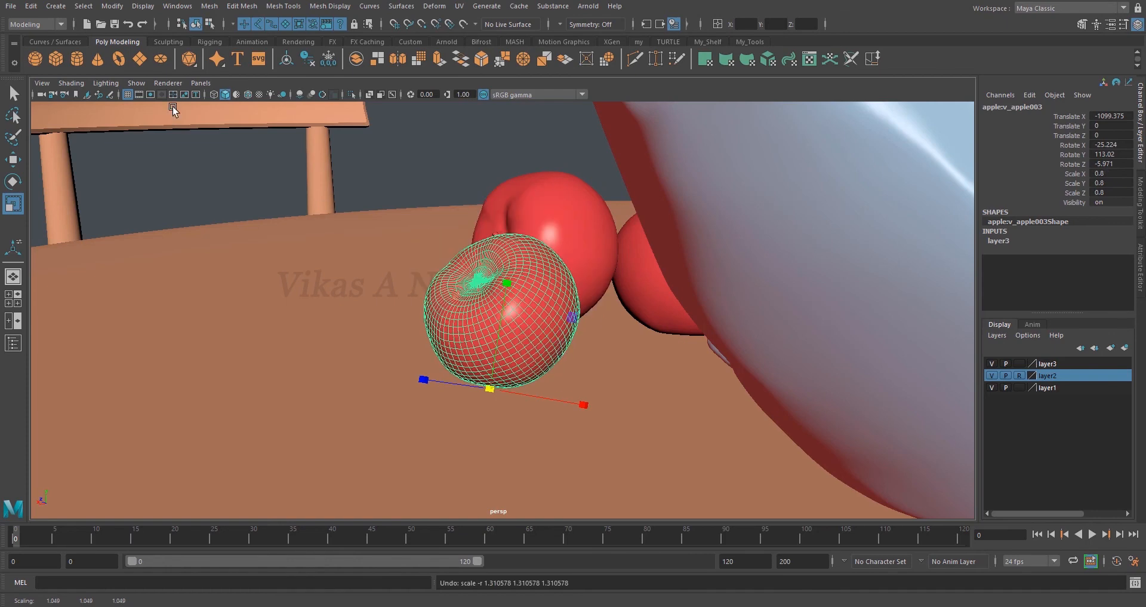
Step: Center the selected apple's pivot, try scaling the apple uniformly to about 1.04, and undo only the scaling
left_click(112, 6)
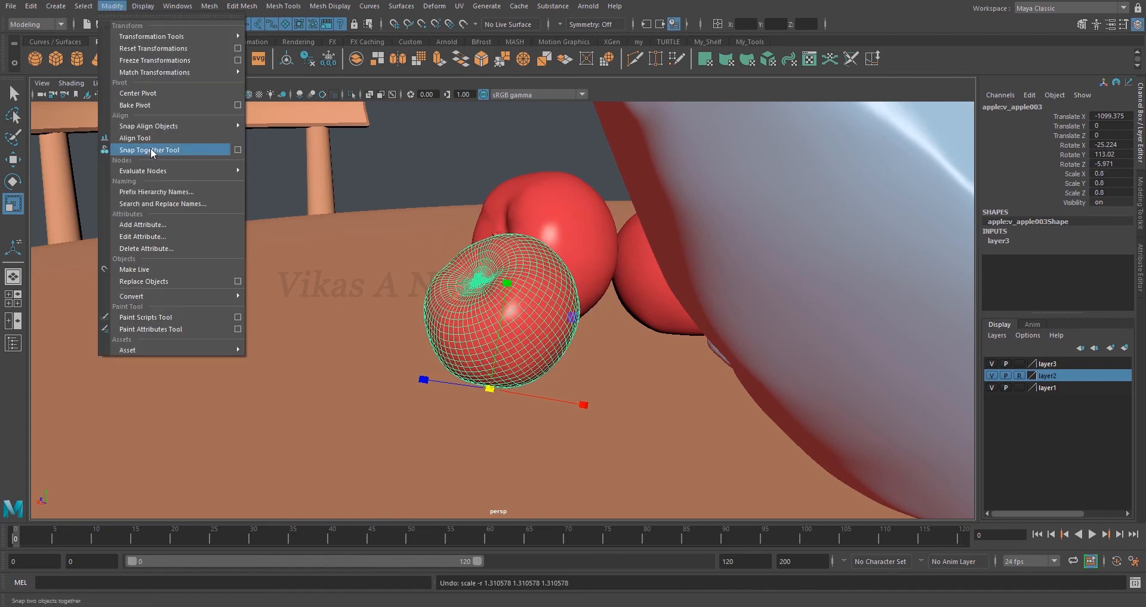
left_click(153, 91)
left_click_drag(502, 309, 566, 270)
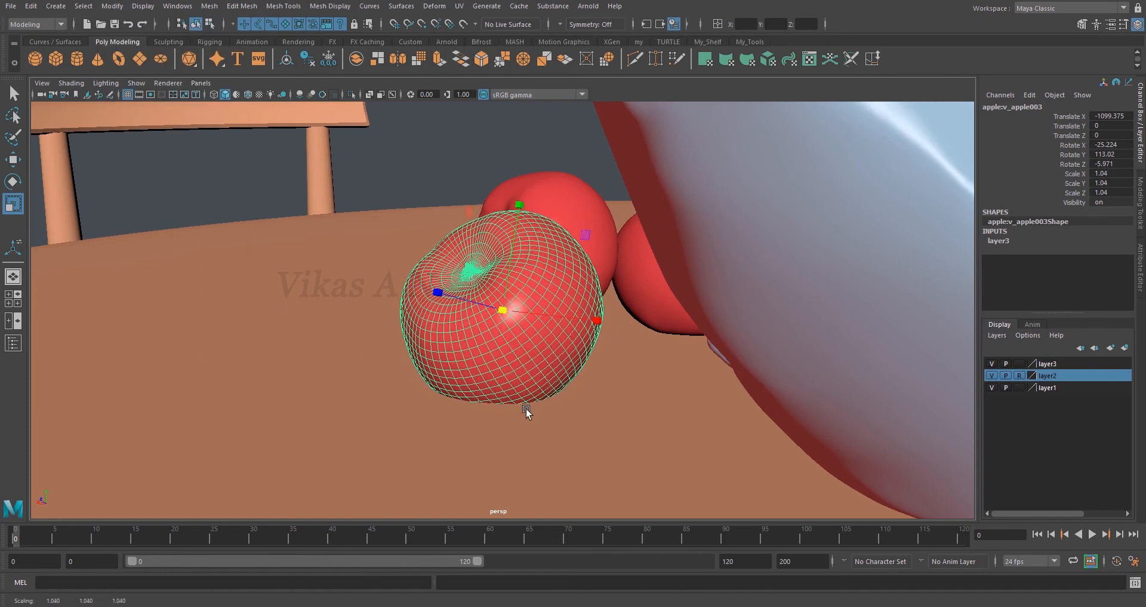
mouse_move(526, 406)
left_mouse_down("alt")
mouse_move(538, 368)
mouse_move(532, 412)
left_mouse_up("alt")
key("ctrl+z")
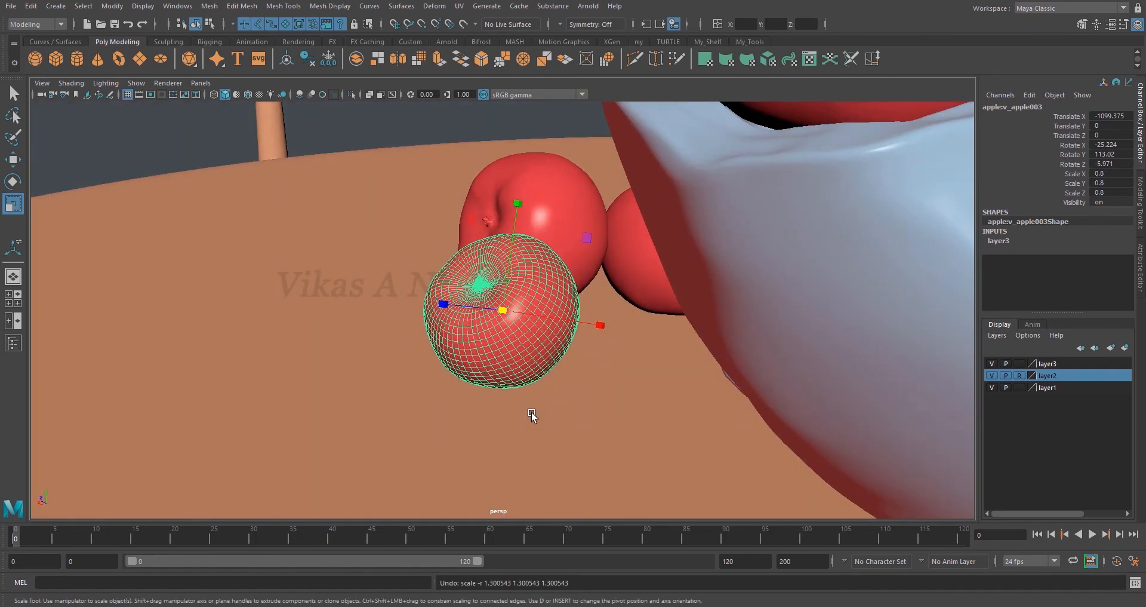
Step: Examine the whole room with the refrigerator, table, chairs and trash can in view, and deselect the apple
scroll(531, 412, "down", 10)
scroll(531, 413, "down", 5)
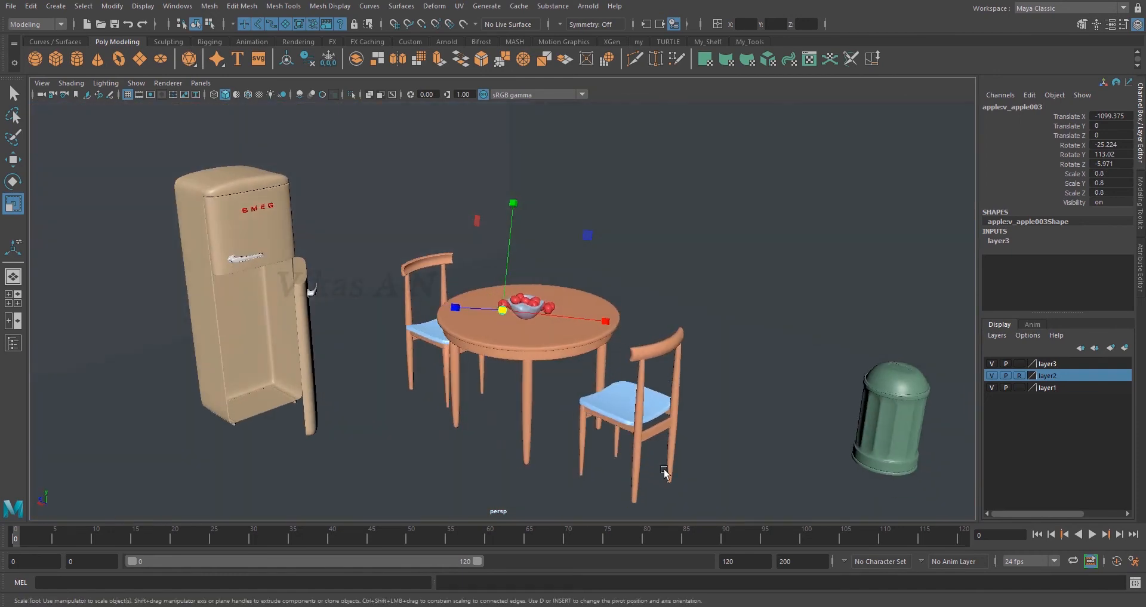
scroll(545, 466, "down", 3)
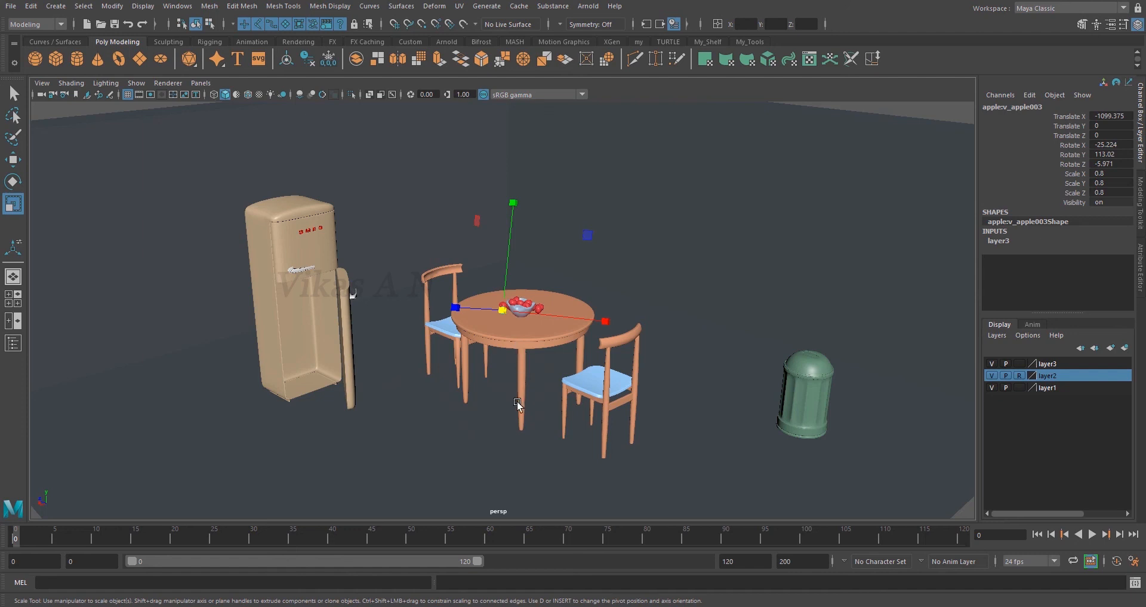
scroll(517, 403, "down", 2)
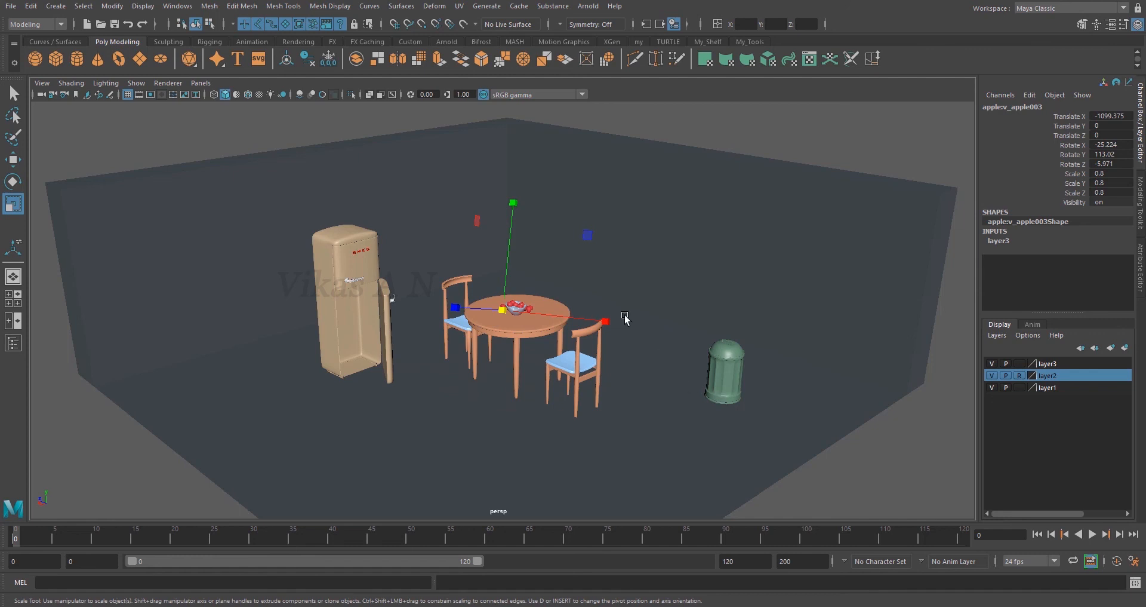
scroll(554, 302, "up", 3)
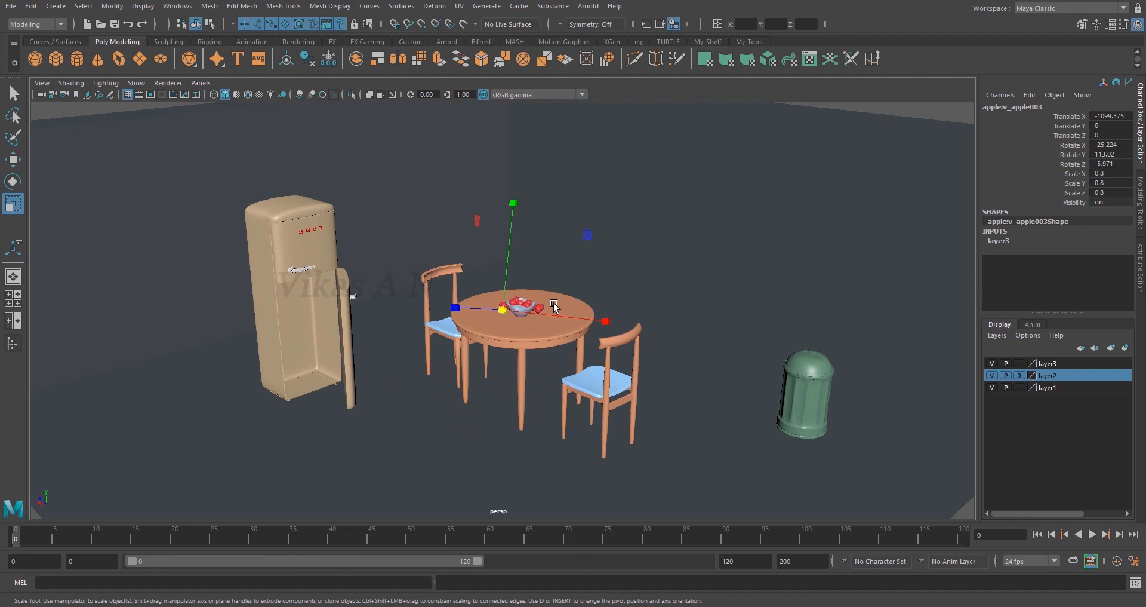
middle_click_drag(573, 391, 583, 429, "alt")
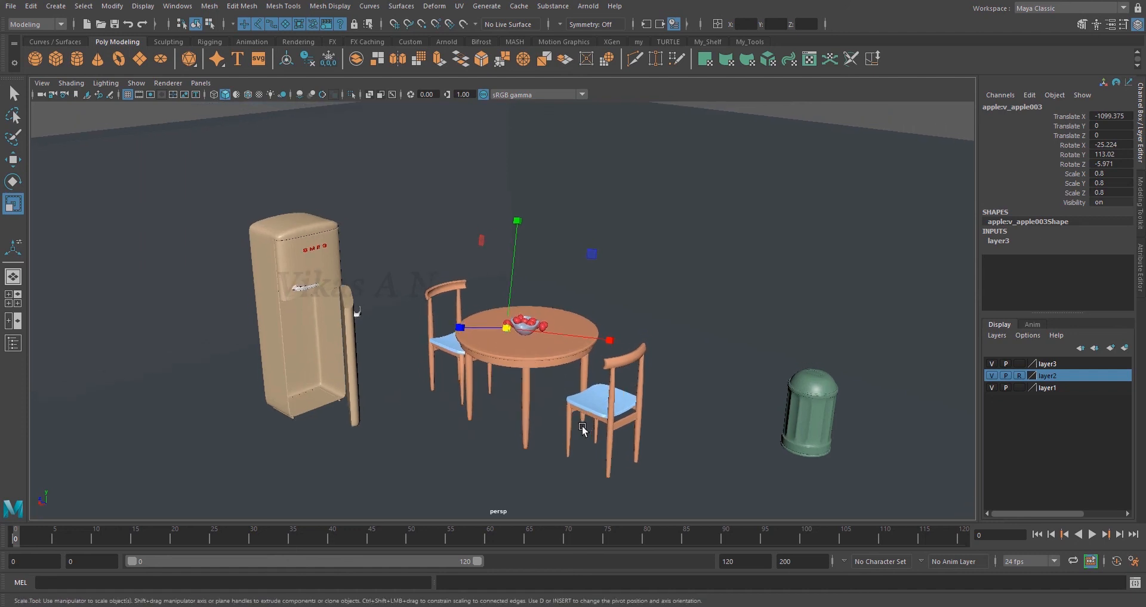
scroll(577, 443, "down", 4)
left_click(678, 417)
scroll(664, 440, "up", 1)
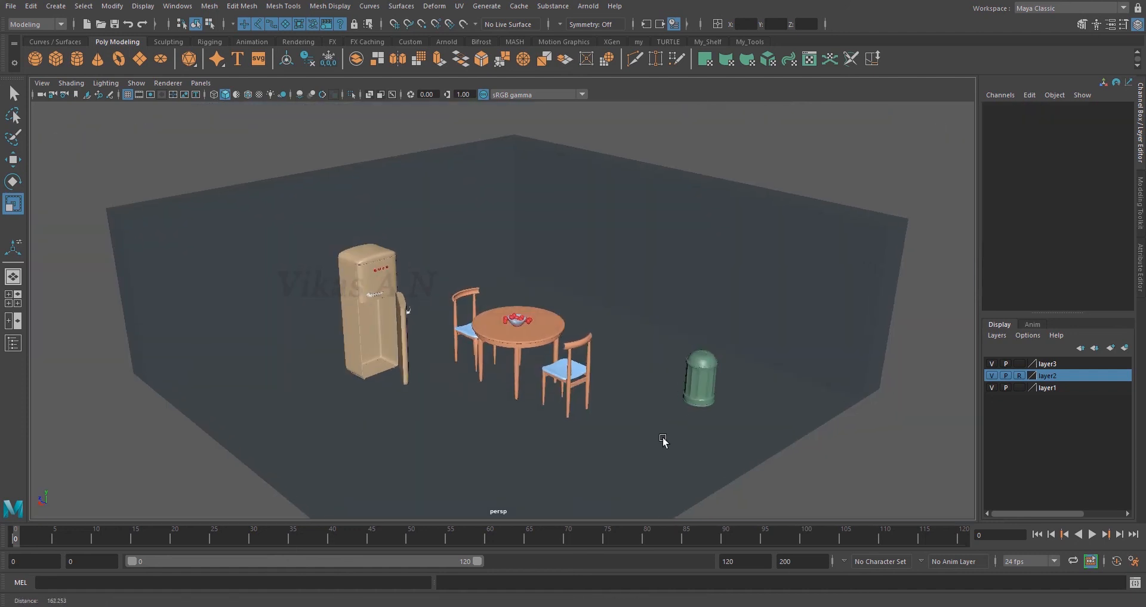